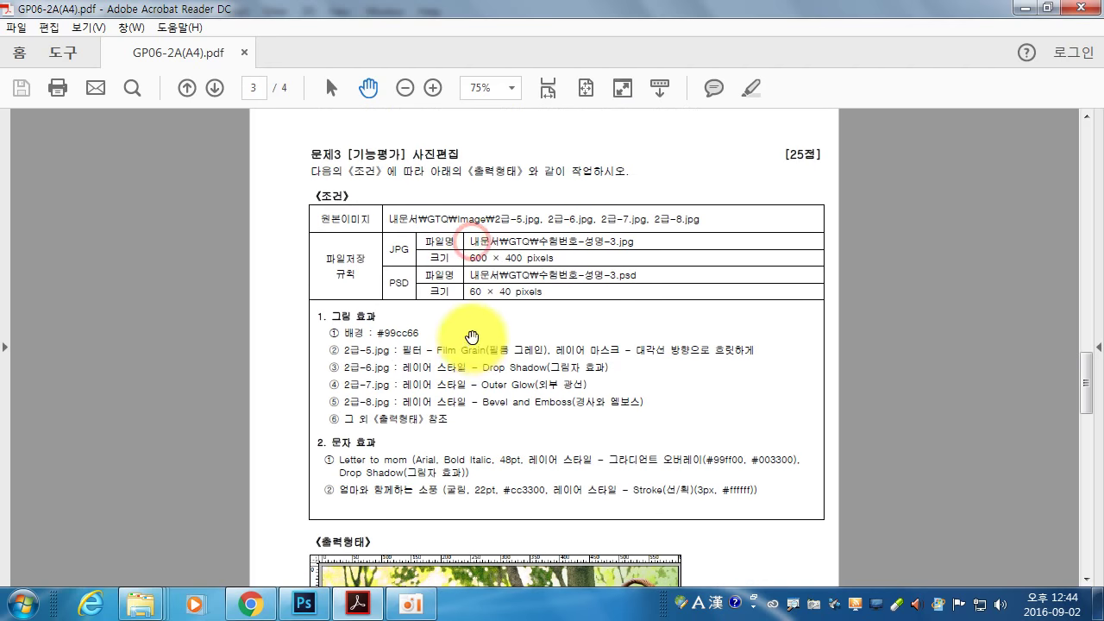
- Bring Photoshop to the front after reading Problem 3's conditions on page 3 of the PDF
{"action": "left_click", "coordinate": [304, 603]}
- Create a 600×400 px, 72 ppi RGB document named with the candidate ID, name and -3
{"action": "left_click", "coordinate": [48, 11]}
{"action": "left_click", "coordinate": [60, 33]}
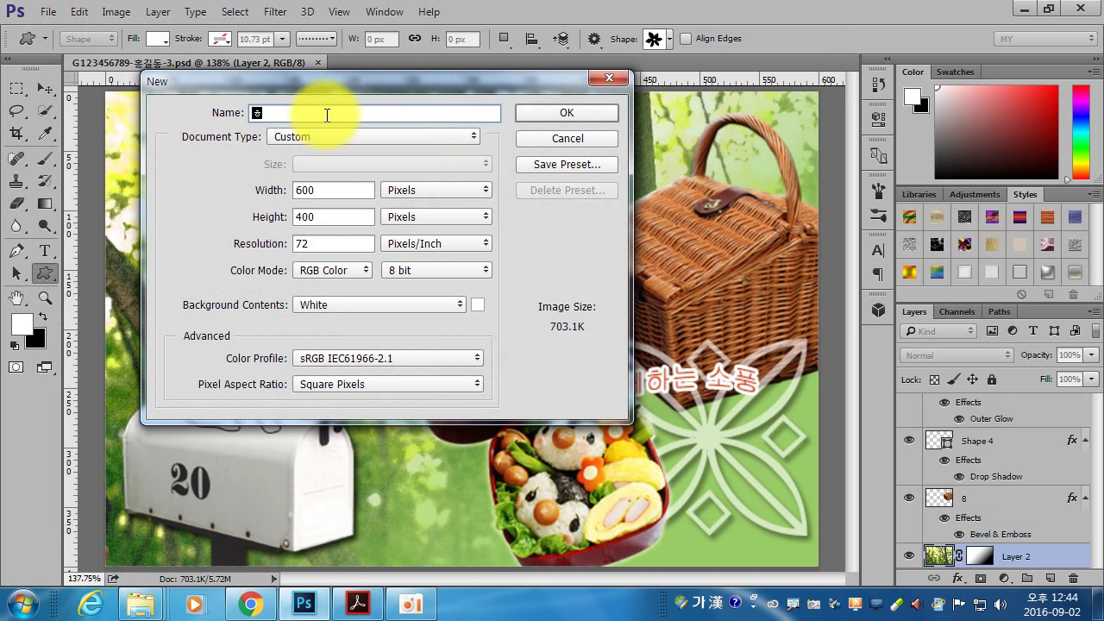
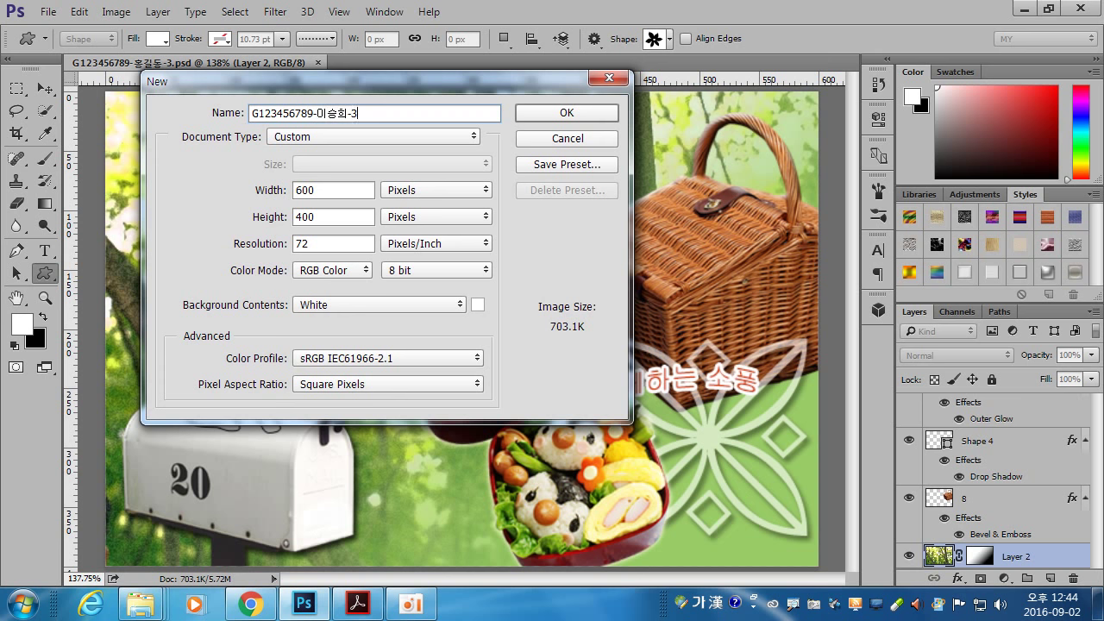
{"action": "left_click", "coordinate": [566, 112]}
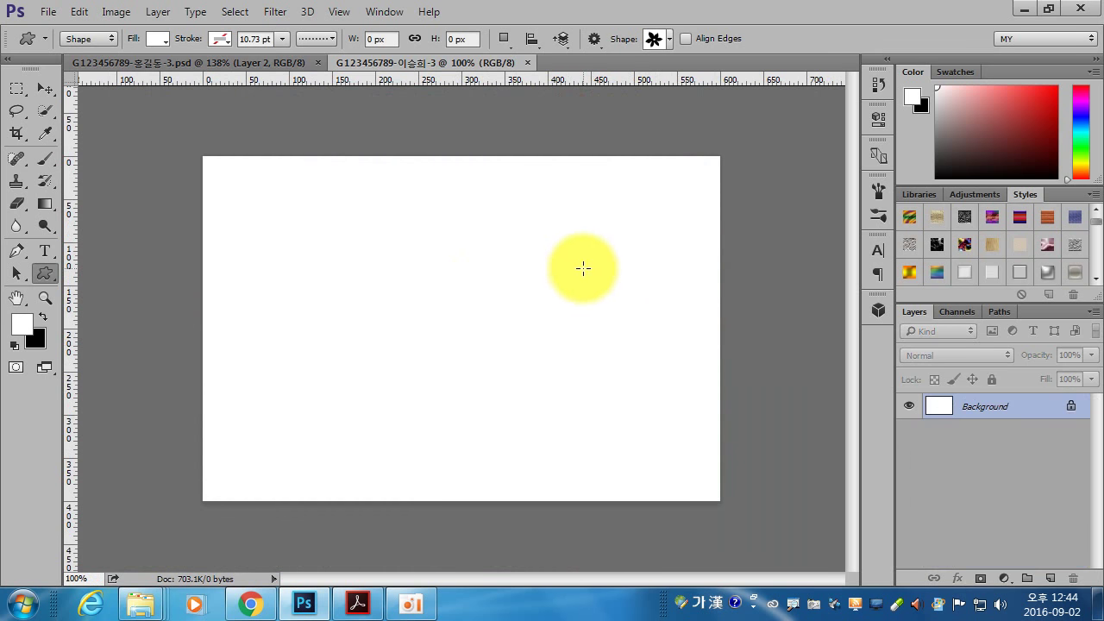
- Read the Problem 3 conditions in the task sheet PDF
{"action": "left_click", "coordinate": [357, 604]}
{"action": "left_click_drag", "start_coordinate": [419, 276], "coordinate": [478, 345]}
{"action": "scroll", "coordinate": [479, 345], "scroll_direction": "down", "scroll_amount": 1}
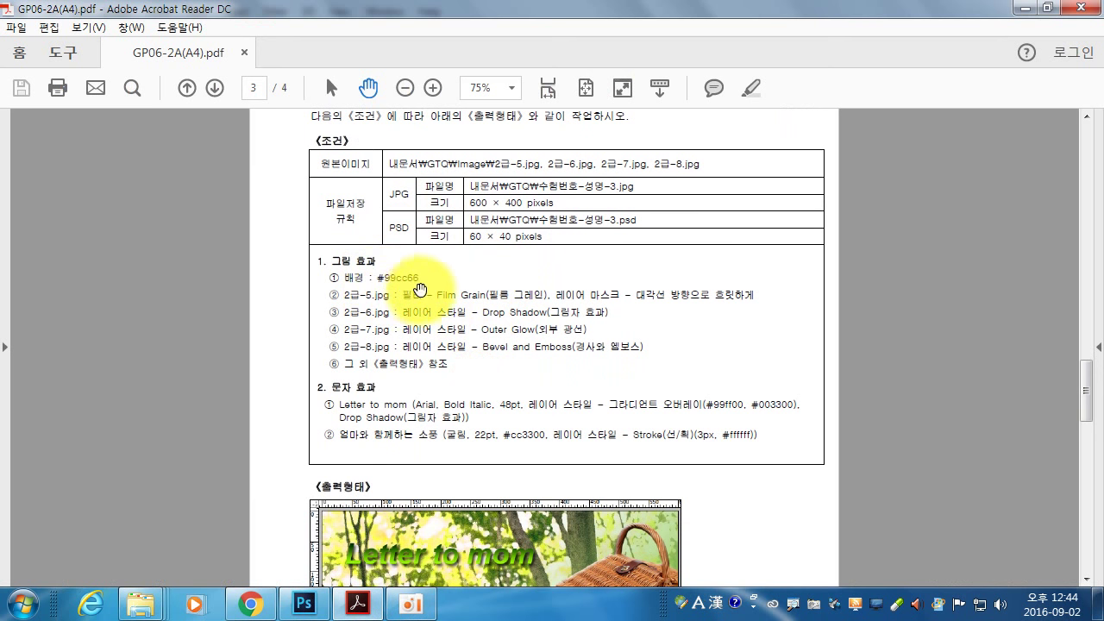
{"action": "left_click", "coordinate": [303, 604]}
- Set the foreground colour to light green #99cc66
{"action": "left_click", "coordinate": [25, 319]}
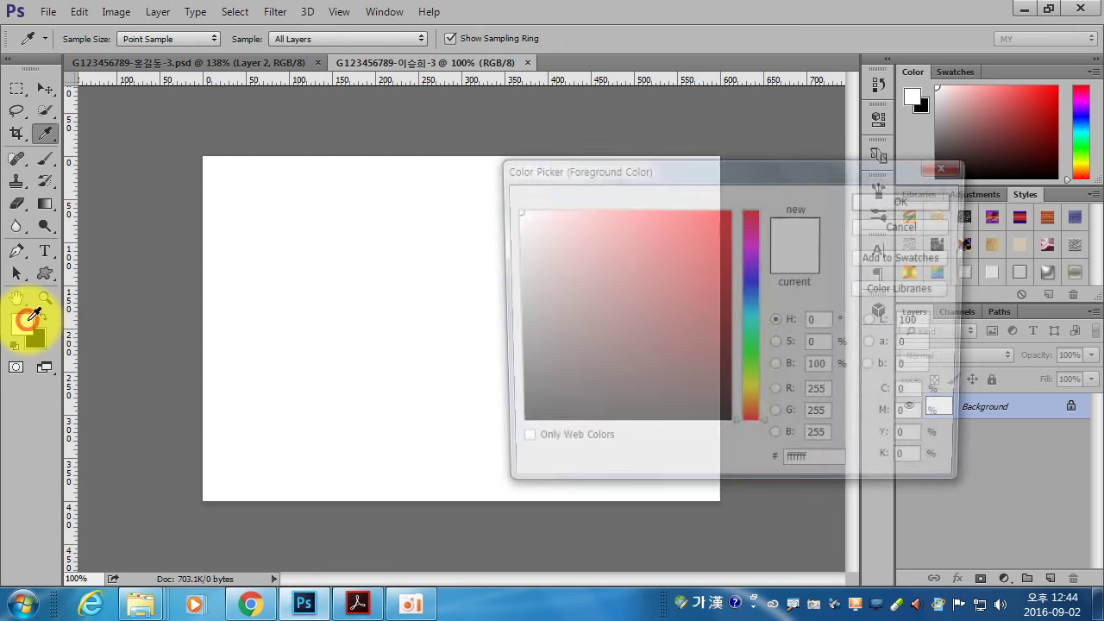
{"action": "double_click", "coordinate": [834, 470]}
{"action": "type", "text": "99"}
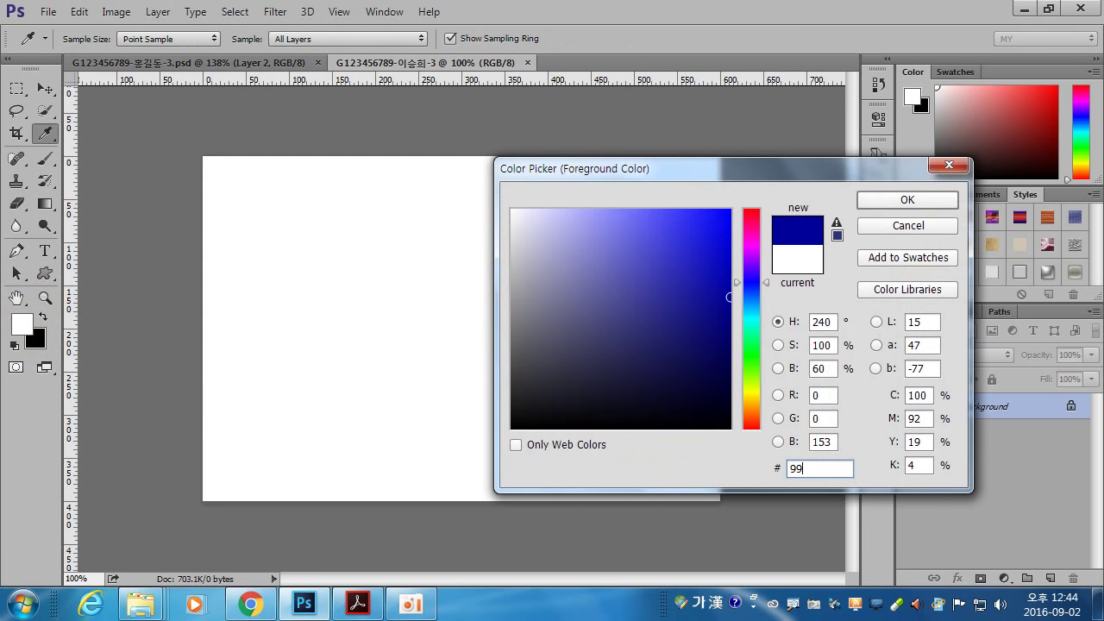
{"action": "left_click", "coordinate": [820, 468]}
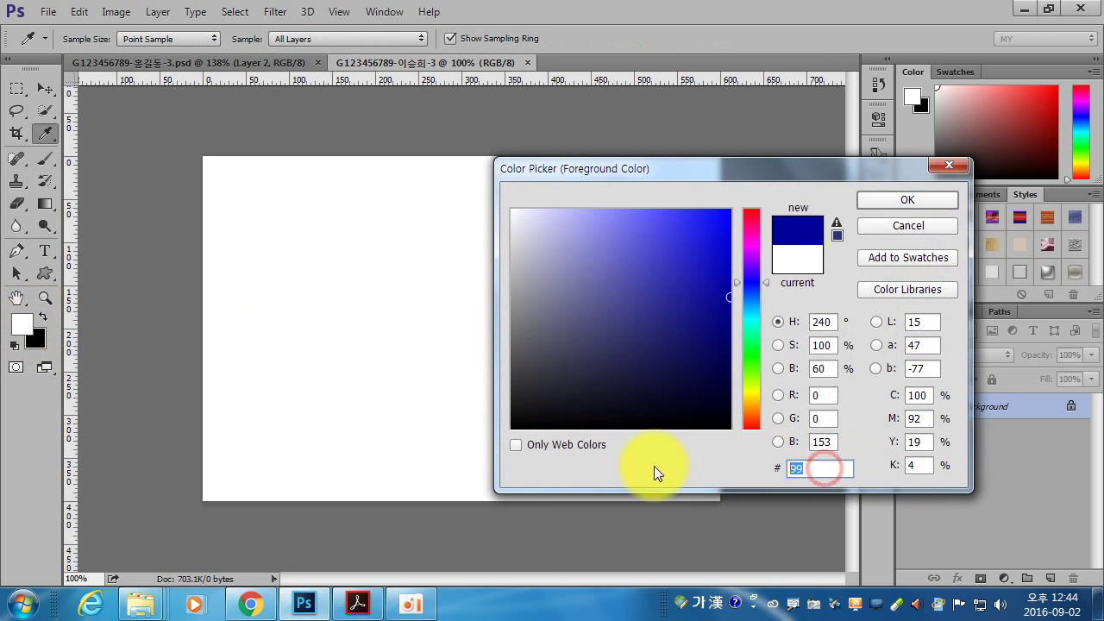
{"action": "key", "text": "Hangul"}
{"action": "type", "text": "cc"}
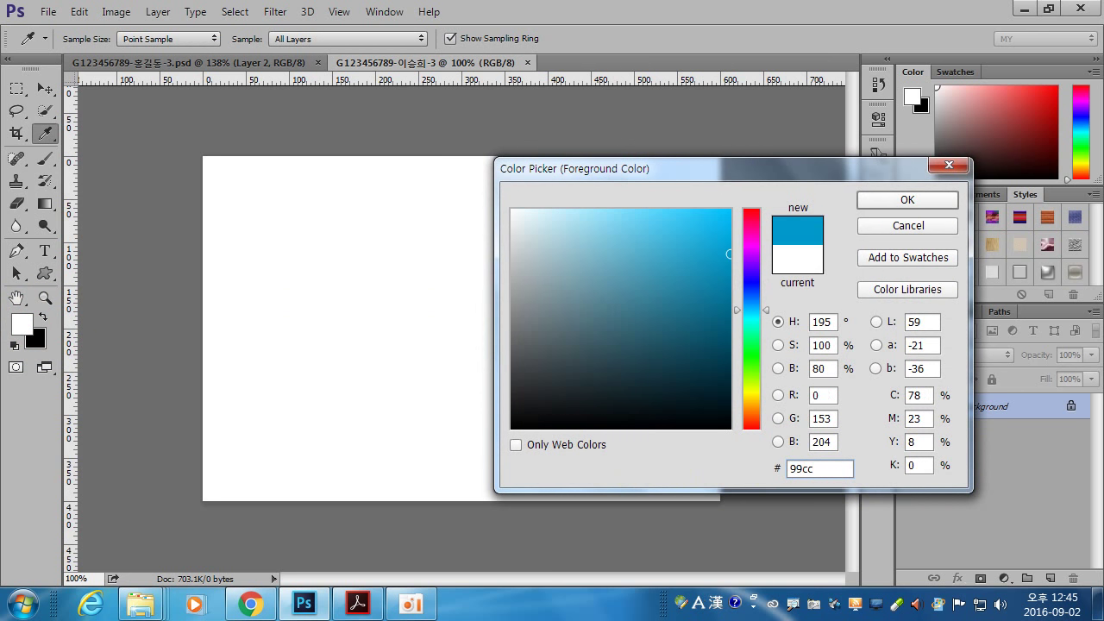
{"action": "type", "text": "66"}
{"action": "left_click", "coordinate": [875, 198]}
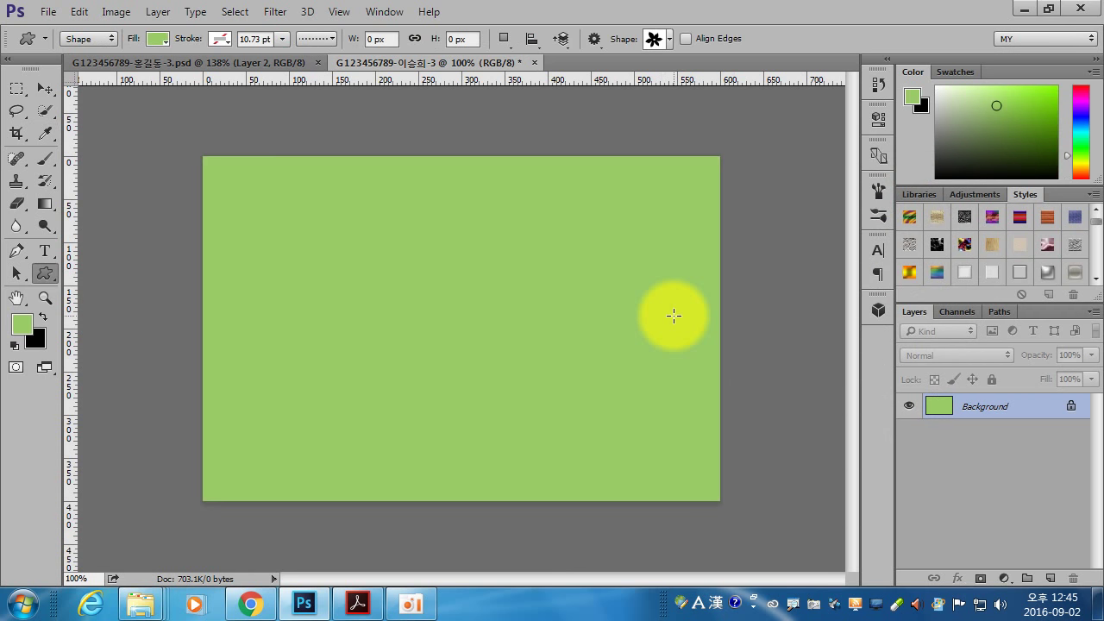
- Check the sample output image in the task sheet PDF before opening the next file
{"action": "left_click", "coordinate": [357, 603]}
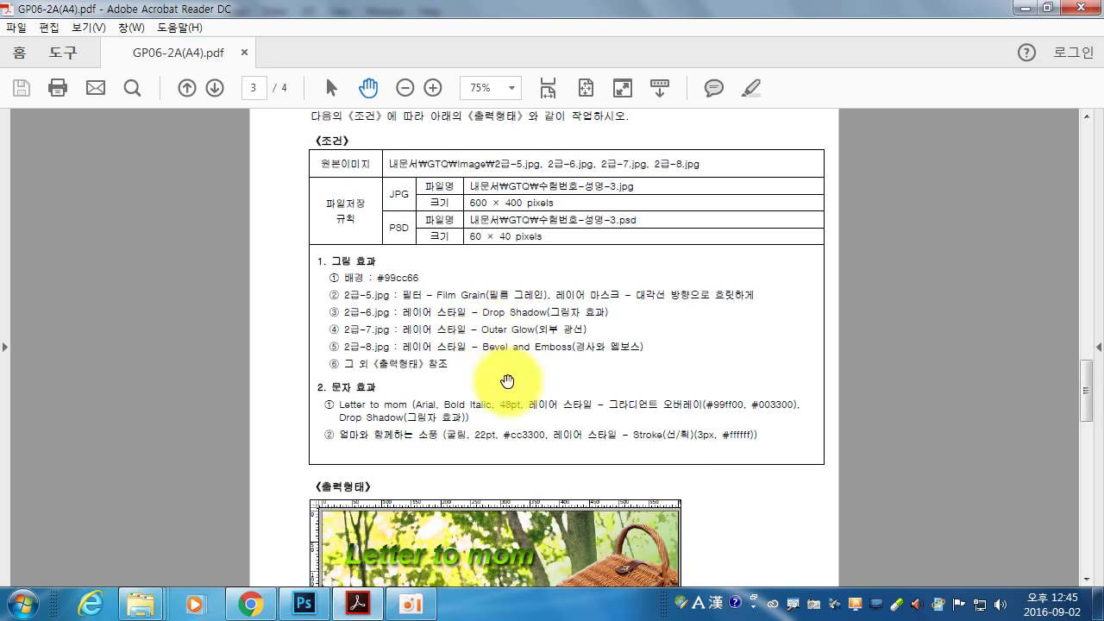
{"action": "left_click_drag", "start_coordinate": [507, 381], "coordinate": [513, 242]}
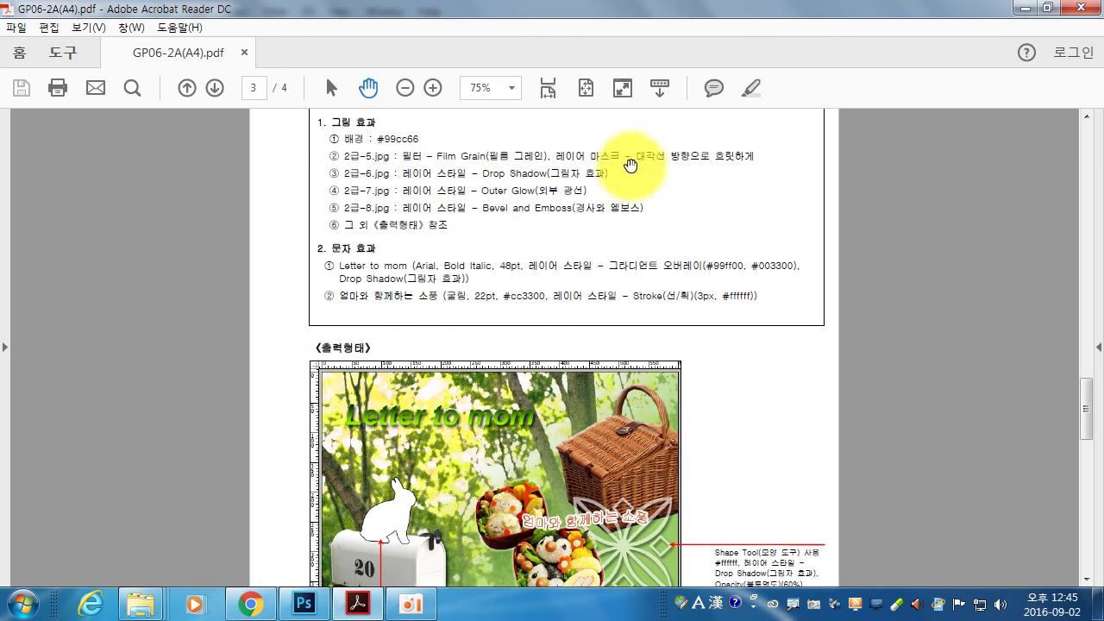
{"action": "left_click", "coordinate": [303, 603]}
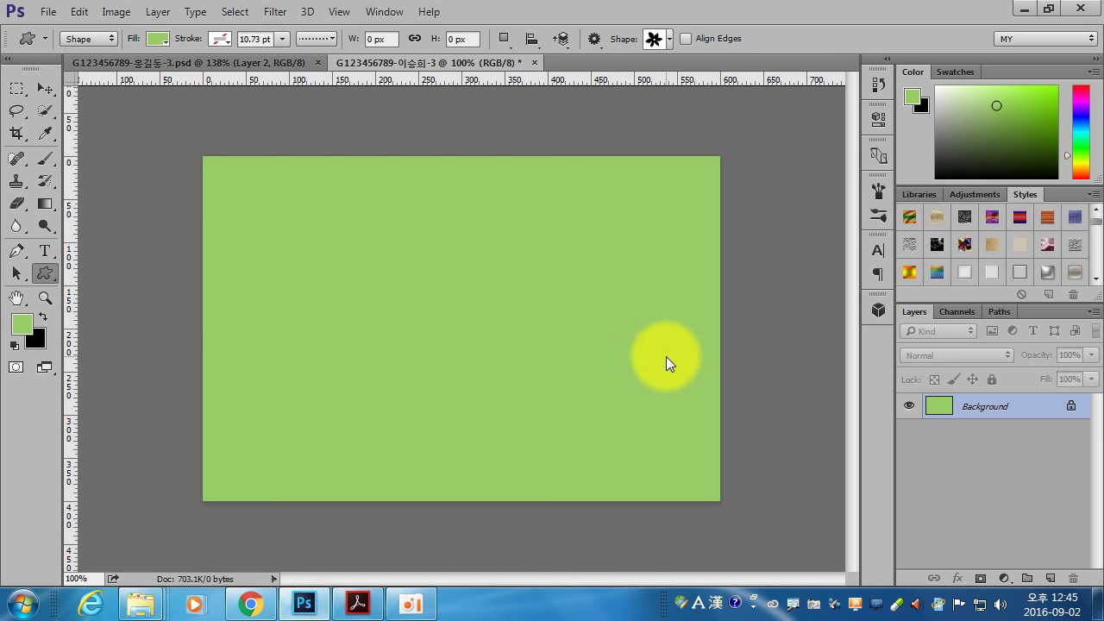
{"action": "key", "text": "ctrl+o"}
- Open the forest photo 2급-5.jpg from the 소스파일 folder
{"action": "left_click", "coordinate": [293, 38]}
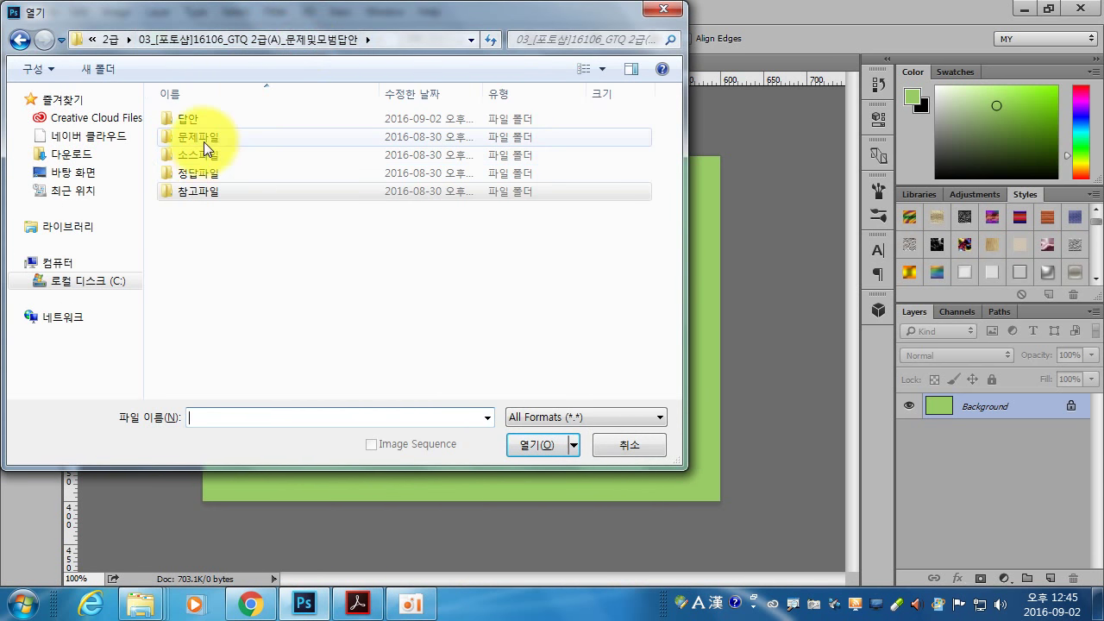
{"action": "double_click", "coordinate": [204, 154]}
{"action": "double_click", "coordinate": [608, 156]}
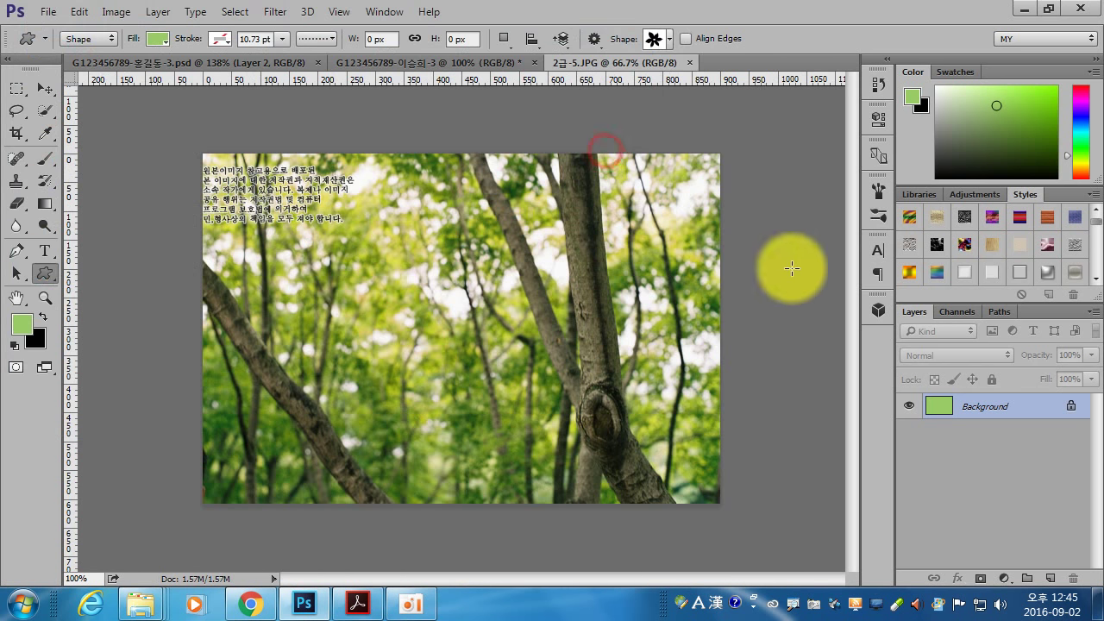
- Paste the forest photo into the green document and scale it to fill the canvas
{"action": "key", "text": "ctrl+a"}
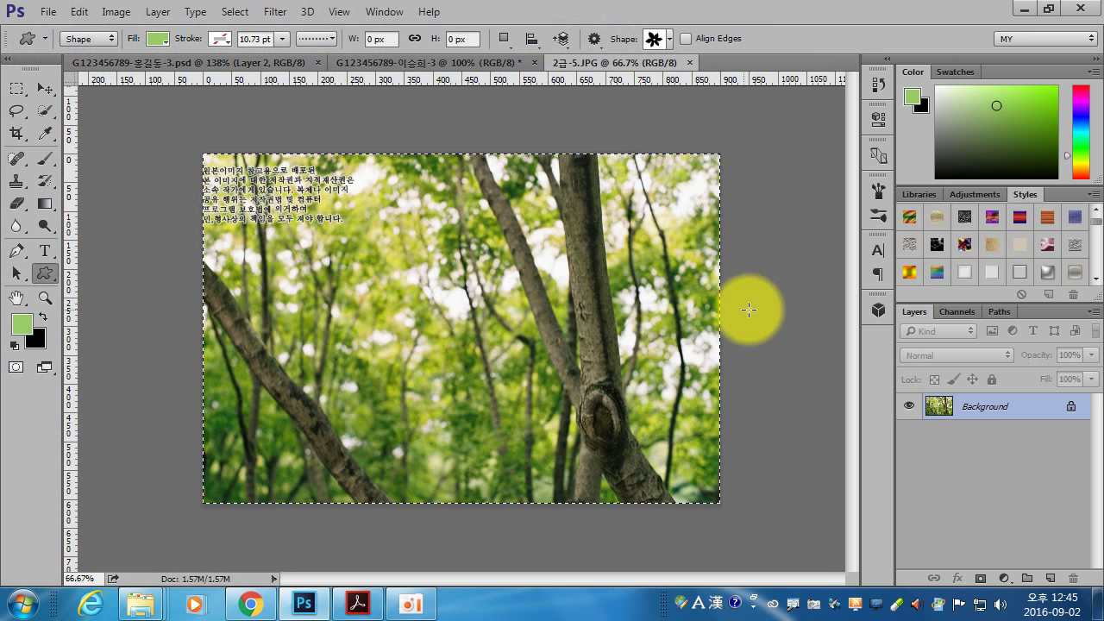
{"action": "left_click", "coordinate": [397, 67]}
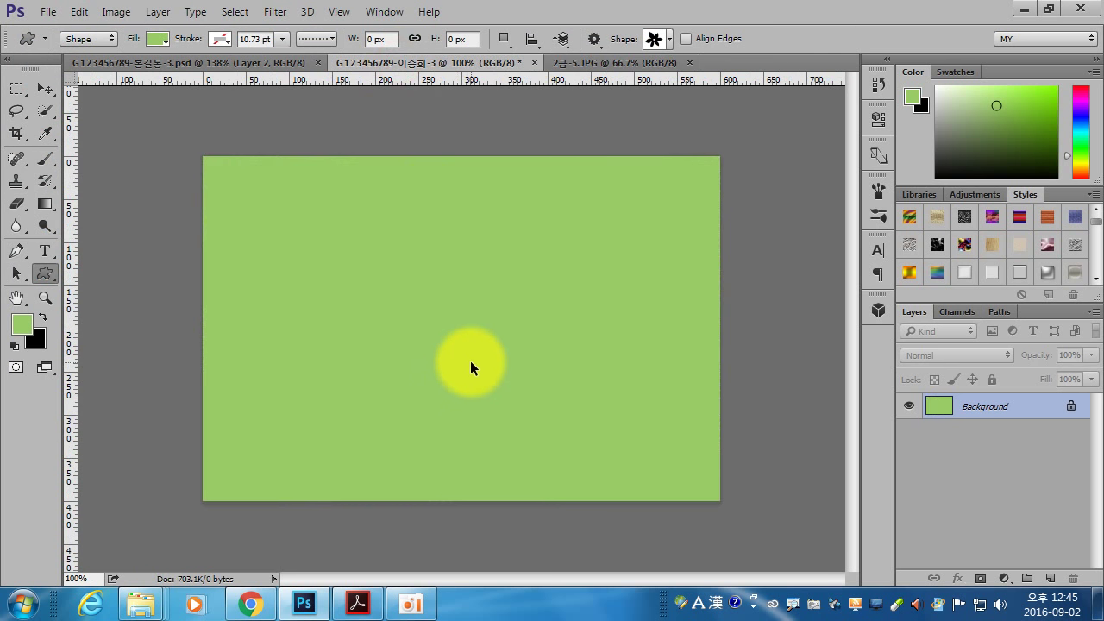
{"action": "key", "text": "ctrl+v"}
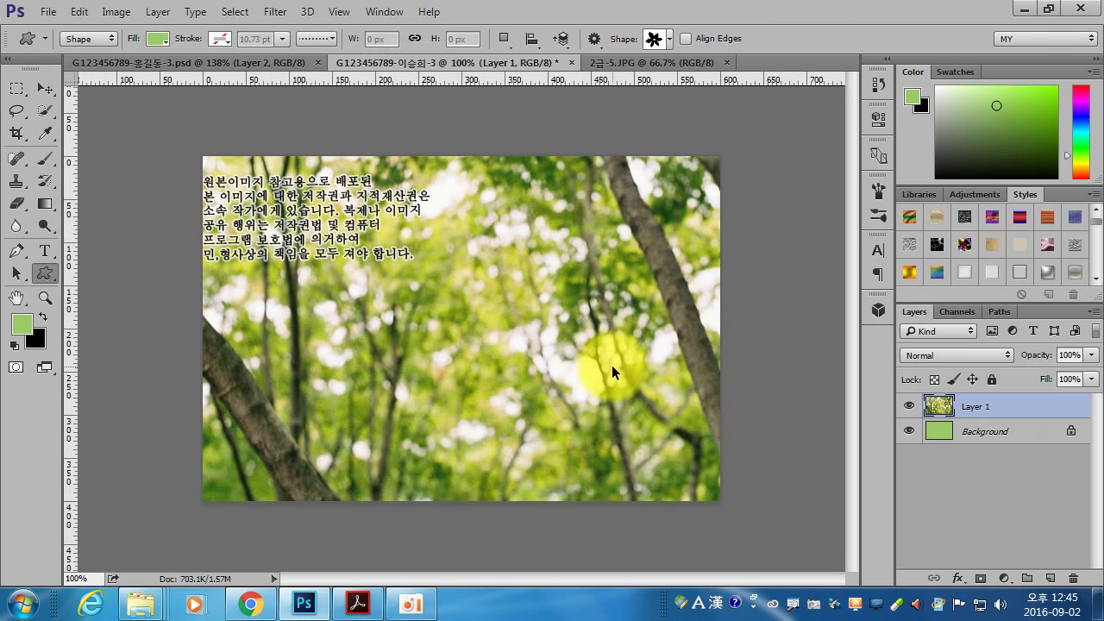
{"action": "key", "text": "ctrl+t"}
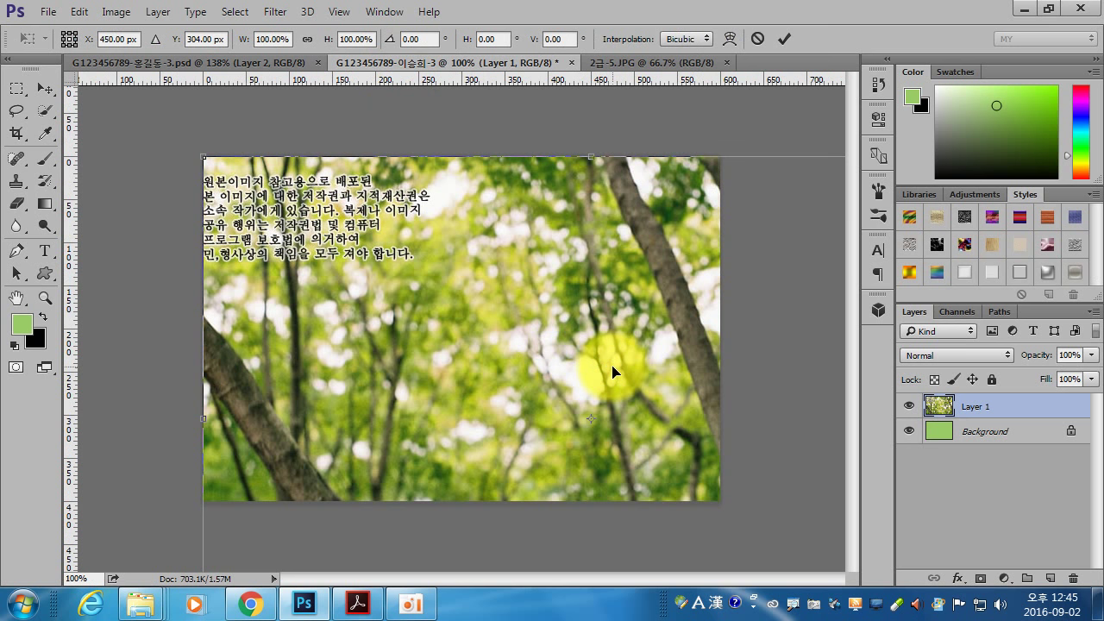
{"action": "scroll", "coordinate": [612, 371], "scroll_direction": "down", "scroll_amount": 2}
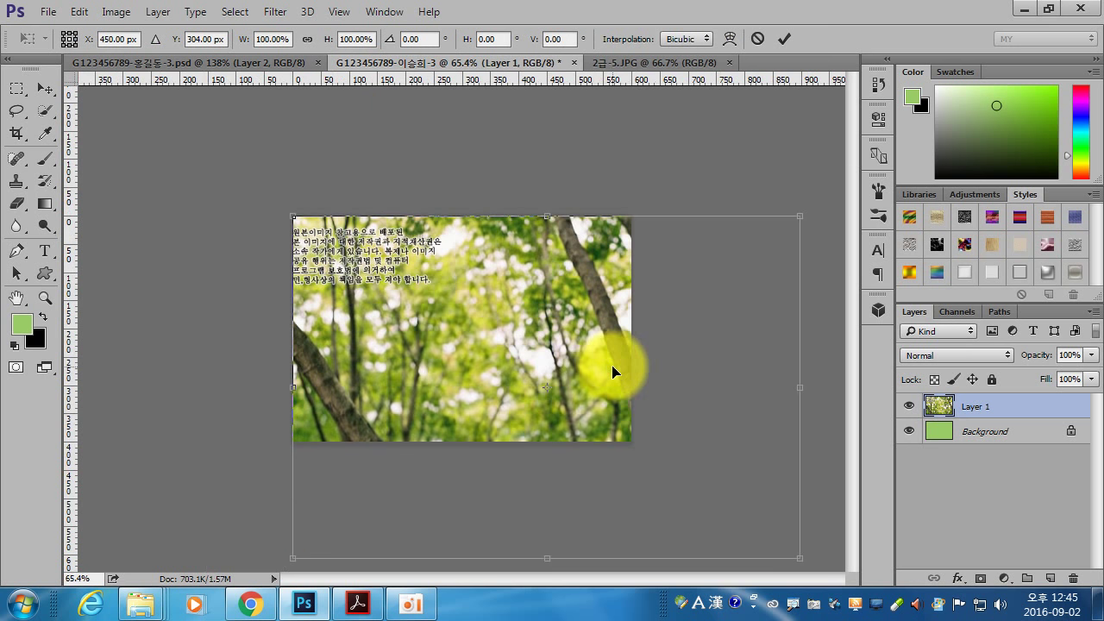
{"action": "left_click_drag", "start_coordinate": [798, 558], "coordinate": [635, 444]}
{"action": "key", "text": "Return"}
{"action": "key", "text": "u"}
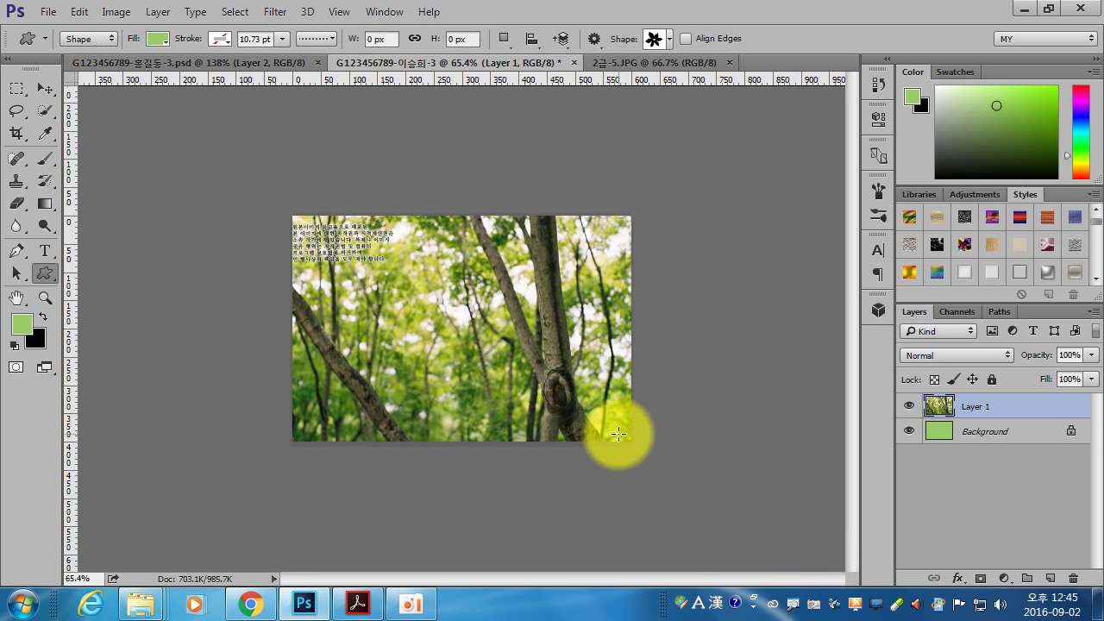
{"action": "scroll", "coordinate": [617, 432], "scroll_direction": "up", "scroll_amount": 4}
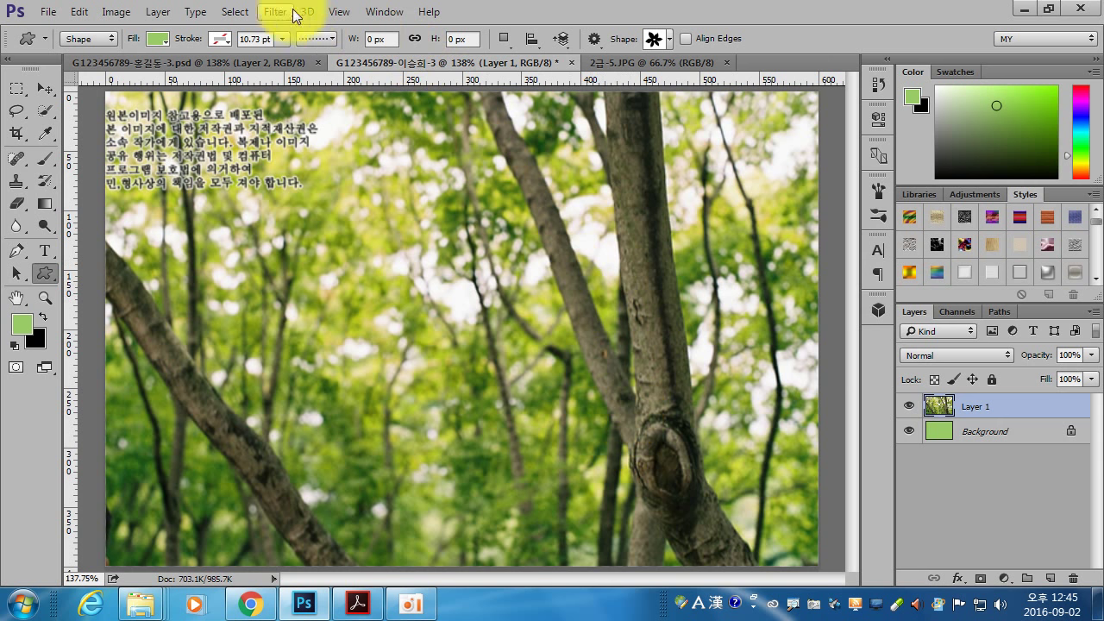
- Apply Filter Gallery's Film Grain to the forest layer, then add a layer mask
{"action": "left_click", "coordinate": [276, 11]}
{"action": "left_click", "coordinate": [328, 77]}
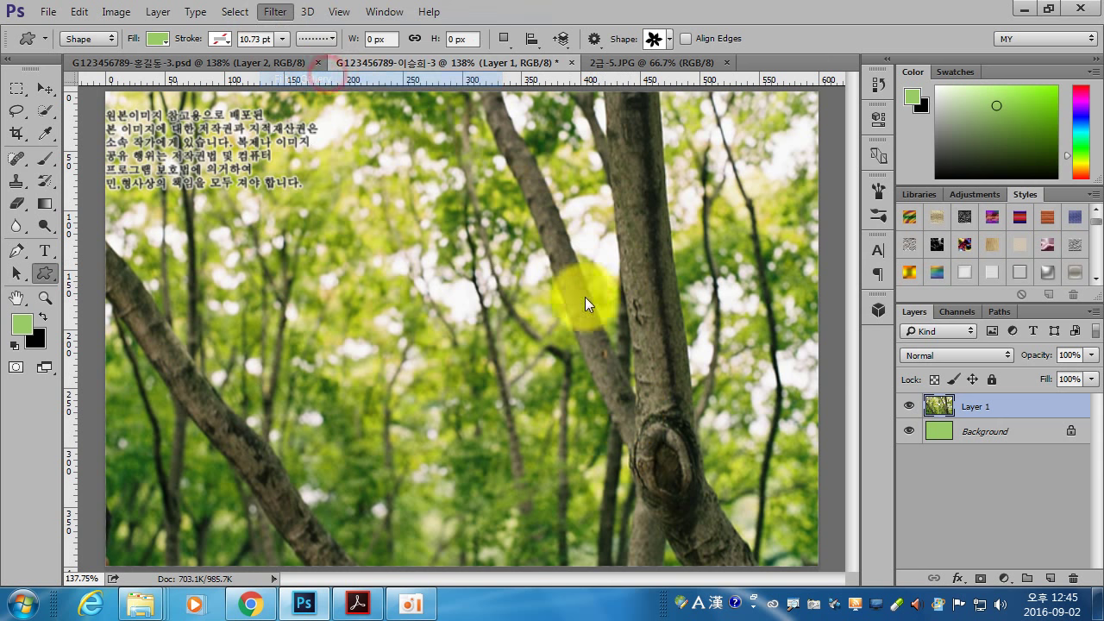
{"action": "left_click", "coordinate": [444, 138]}
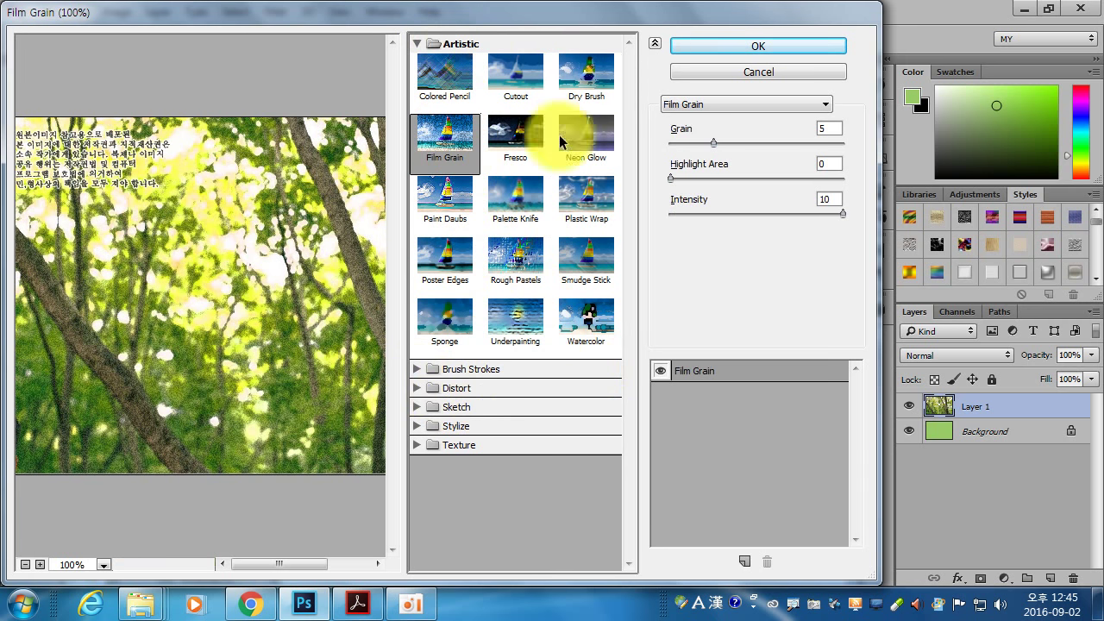
{"action": "left_click", "coordinate": [724, 46]}
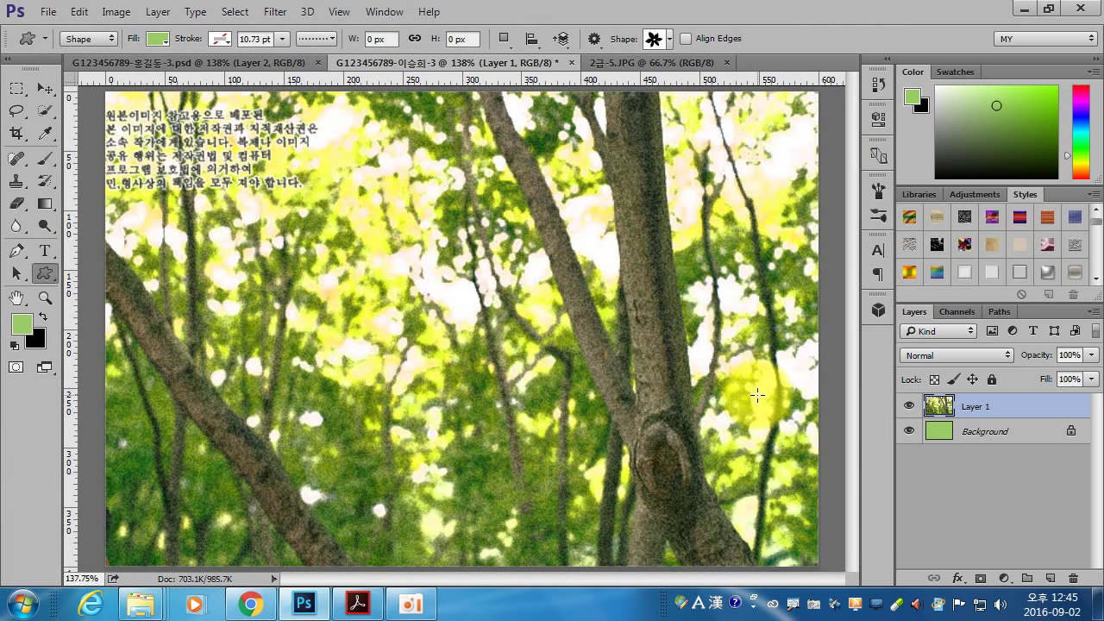
{"action": "left_click", "coordinate": [982, 580]}
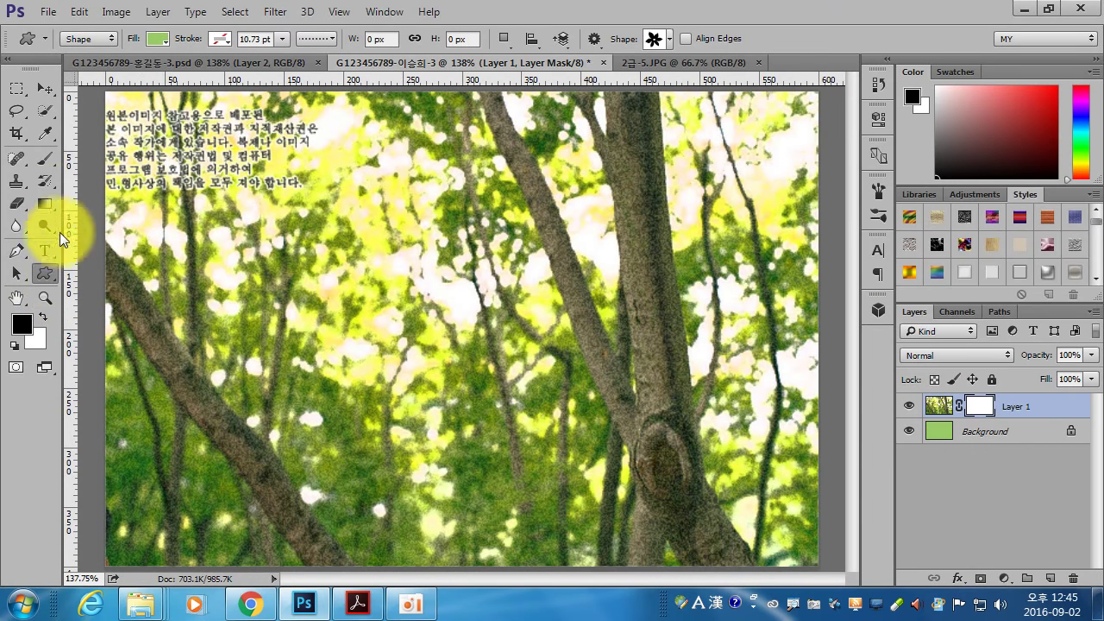
{"action": "left_click", "coordinate": [50, 204]}
{"action": "left_click", "coordinate": [125, 38]}
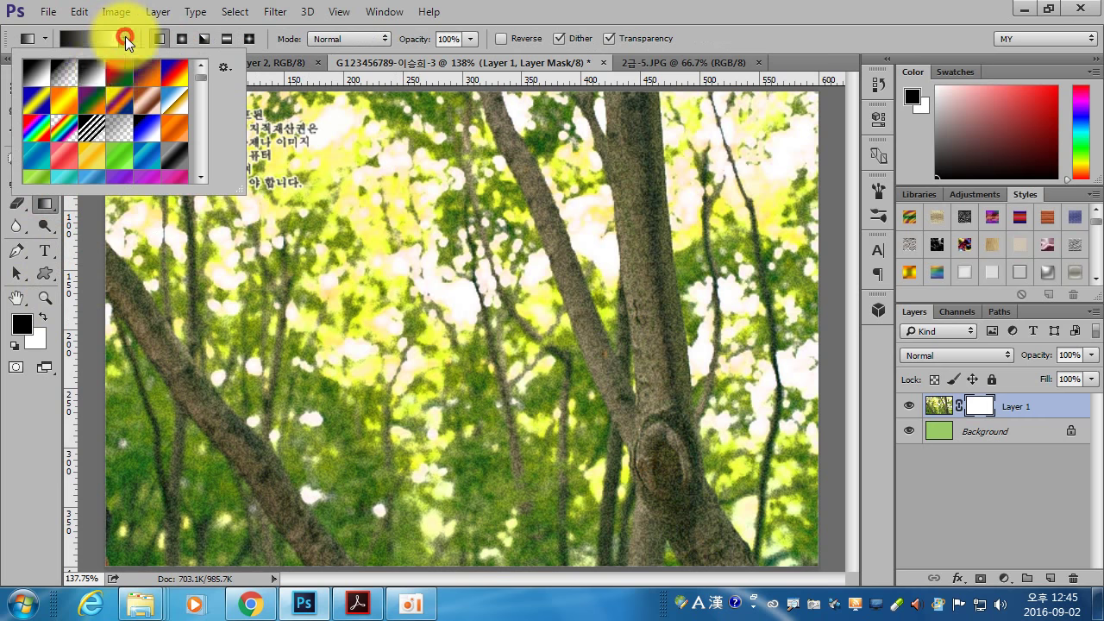
{"action": "double_click", "coordinate": [86, 77]}
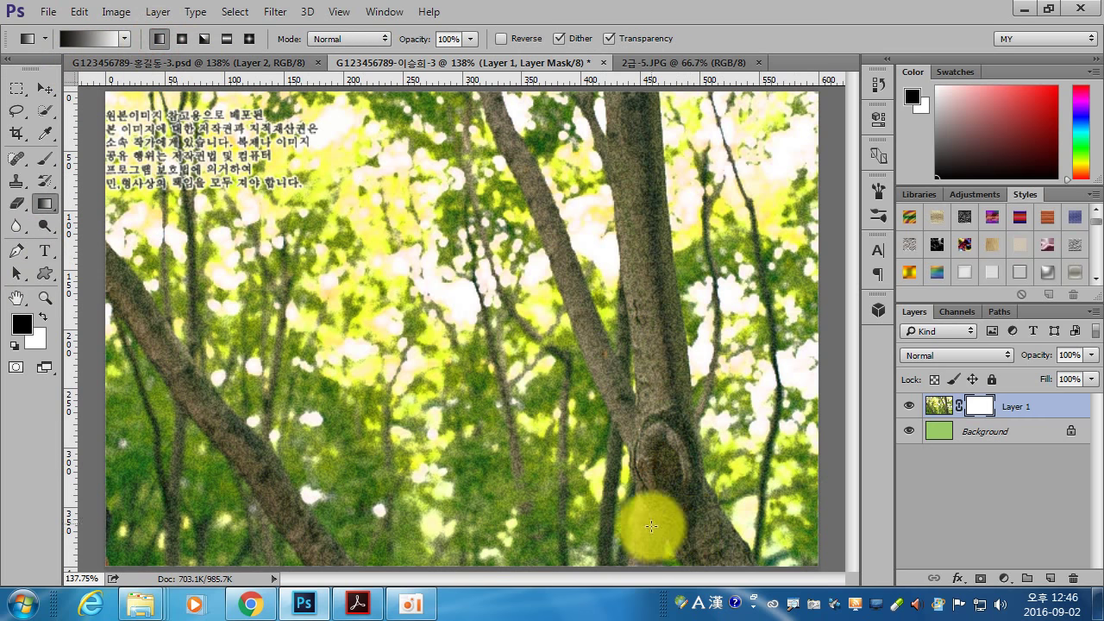
{"action": "left_click_drag", "start_coordinate": [411, 262], "coordinate": [530, 392]}
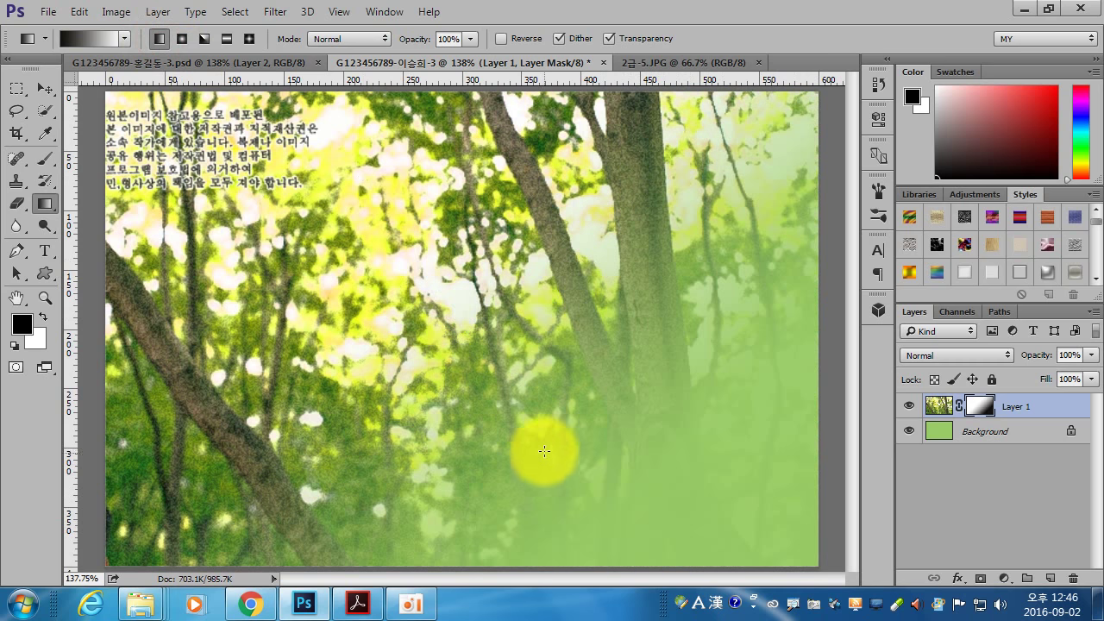
{"action": "left_click_drag", "start_coordinate": [561, 473], "coordinate": [440, 350]}
{"action": "left_click_drag", "start_coordinate": [546, 443], "coordinate": [448, 275]}
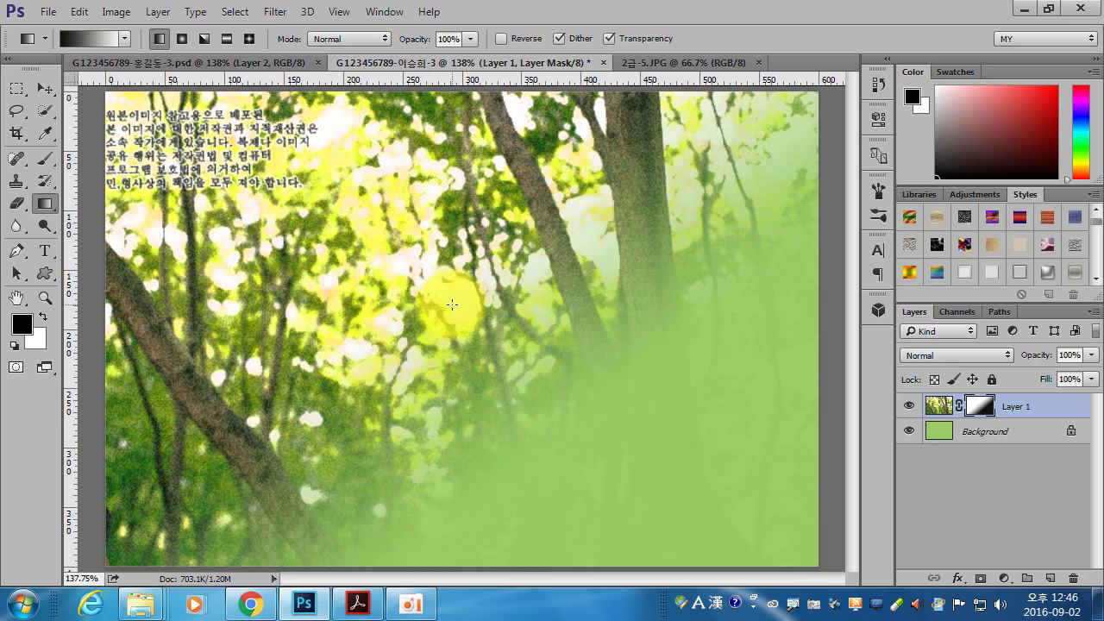
{"action": "left_click", "coordinate": [356, 603]}
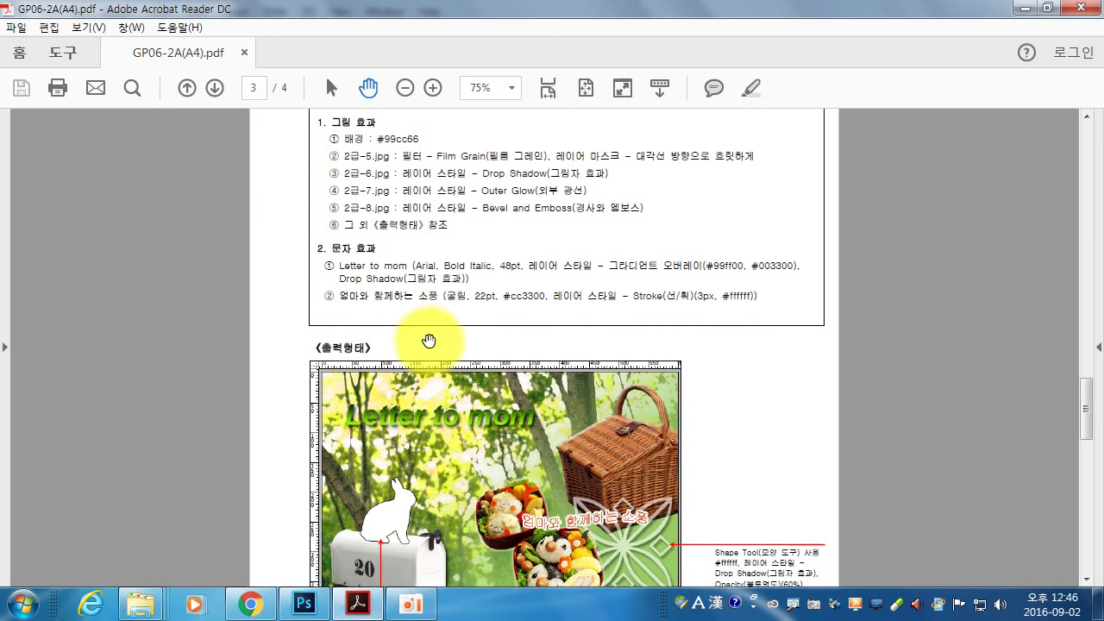
{"action": "left_click_drag", "start_coordinate": [450, 304], "coordinate": [450, 257]}
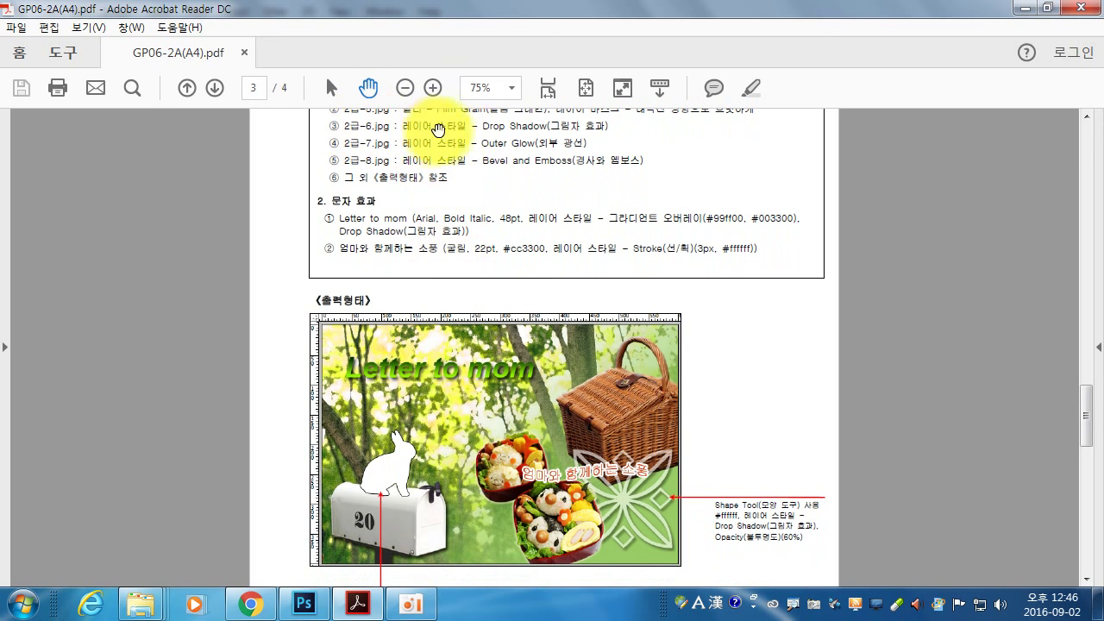
{"action": "left_click", "coordinate": [303, 603]}
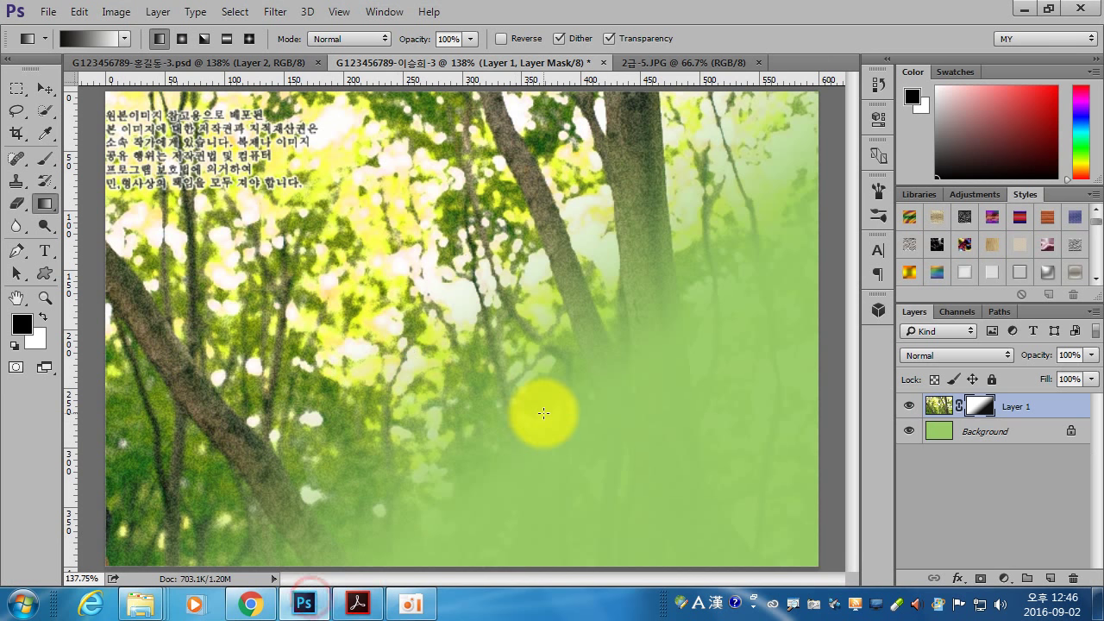
{"action": "key", "text": "ctrl+o"}
- Open the mailbox image 2급-6.jpg and fit it to the window
{"action": "left_click", "coordinate": [207, 229]}
{"action": "key", "text": "Return"}
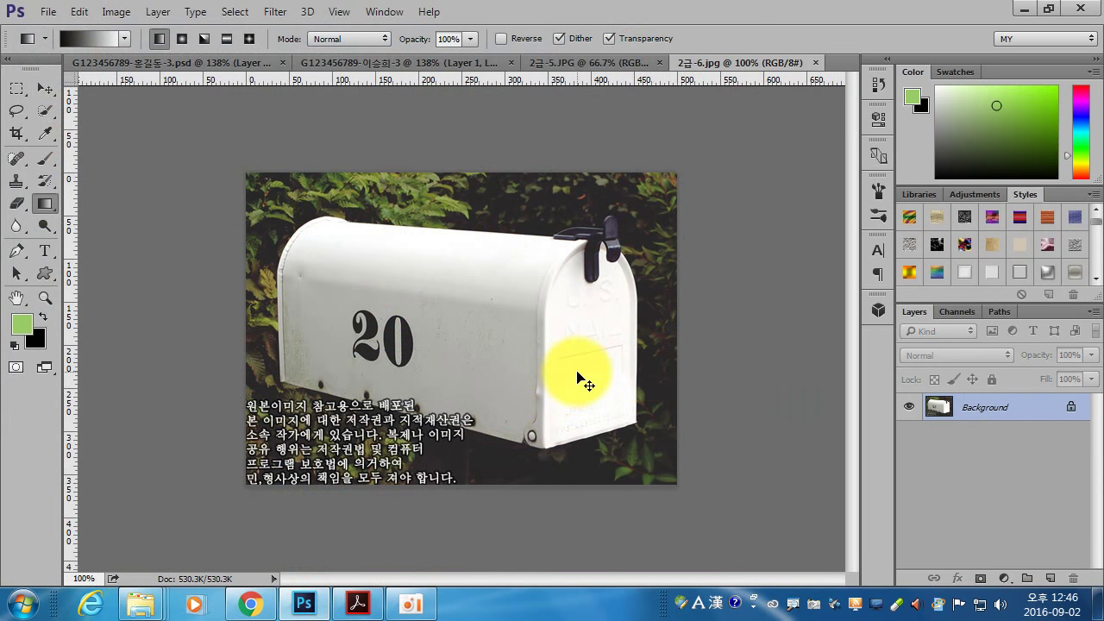
{"action": "key", "text": "ctrl+0"}
- Quick-select the mailbox body and front end with a size-90 brush
{"action": "left_click", "coordinate": [46, 110]}
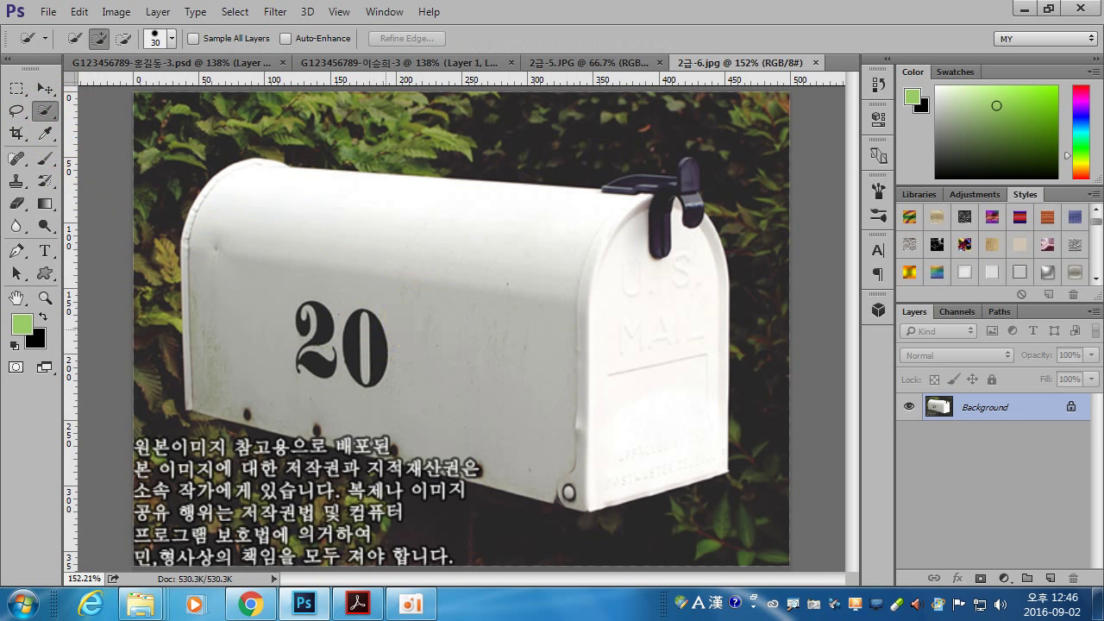
{"action": "key", "text": "bracketright"}
{"action": "key", "text": "bracketright"}
{"action": "key", "text": "bracketright"}
{"action": "key", "text": "bracketright"}
{"action": "key", "text": "bracketright"}
{"action": "key", "text": "bracketright"}
{"action": "key", "text": "bracketright"}
{"action": "key", "text": "bracketright"}
{"action": "mouse_move", "coordinate": [393, 322]}
{"action": "left_mouse_down"}
{"action": "mouse_move", "coordinate": [419, 360]}
{"action": "mouse_move", "coordinate": [361, 395]}
{"action": "mouse_move", "coordinate": [336, 380]}
{"action": "mouse_move", "coordinate": [468, 406]}
{"action": "mouse_move", "coordinate": [402, 402]}
{"action": "left_mouse_up"}
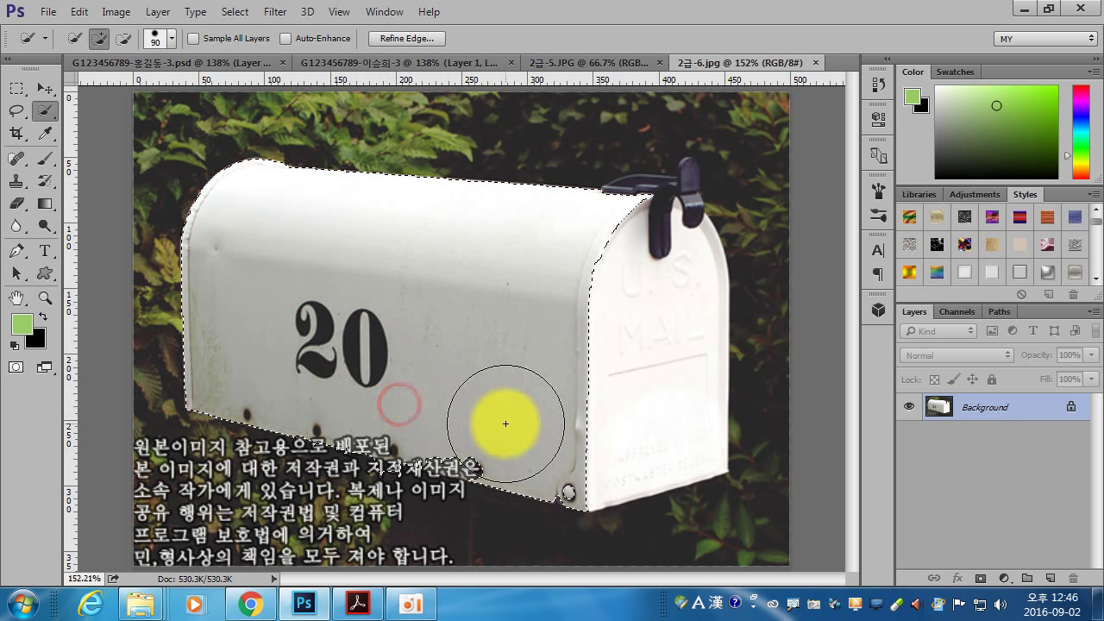
{"action": "mouse_move", "coordinate": [579, 447]}
{"action": "left_mouse_down"}
{"action": "mouse_move", "coordinate": [648, 248]}
{"action": "mouse_move", "coordinate": [673, 223]}
{"action": "mouse_move", "coordinate": [687, 182]}
{"action": "mouse_move", "coordinate": [660, 185]}
{"action": "left_mouse_up"}
{"action": "key", "text": "bracketleft"}
{"action": "key", "text": "bracketleft"}
{"action": "key", "text": "bracketleft"}
{"action": "key", "text": "bracketleft"}
{"action": "key", "text": "bracketleft"}
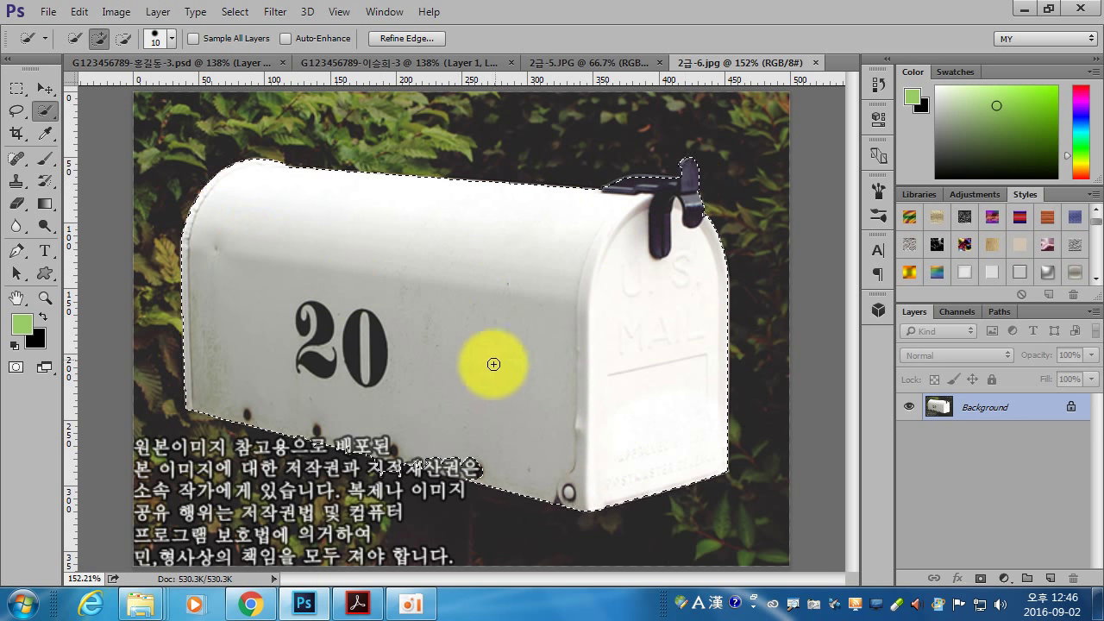
- Compare with the finished composite, then undo a premature mailbox paste
{"action": "left_click", "coordinate": [241, 61]}
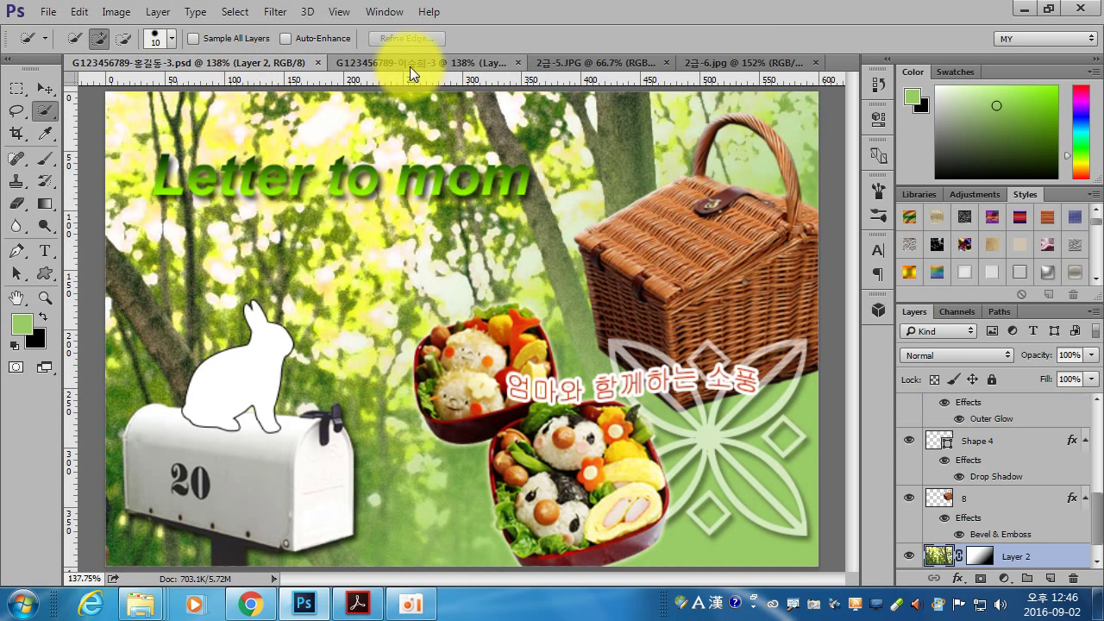
{"action": "left_click", "coordinate": [406, 62]}
{"action": "key", "text": "ctrl+v"}
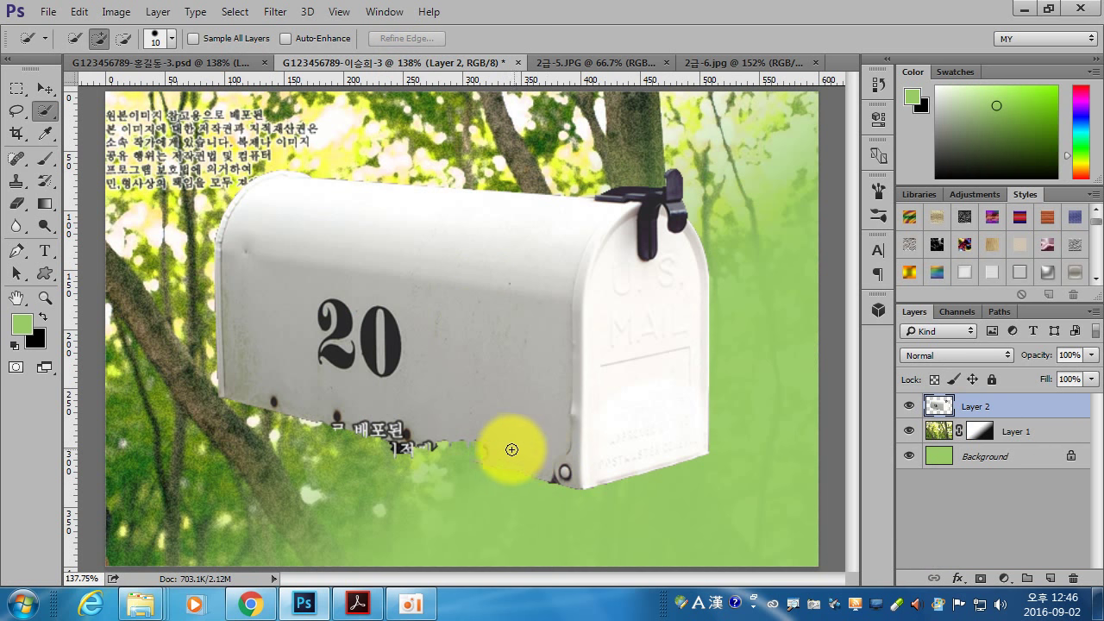
{"action": "key", "text": "ctrl+z"}
- Subtract the caption area from the mailbox selection
{"action": "left_click", "coordinate": [732, 64]}
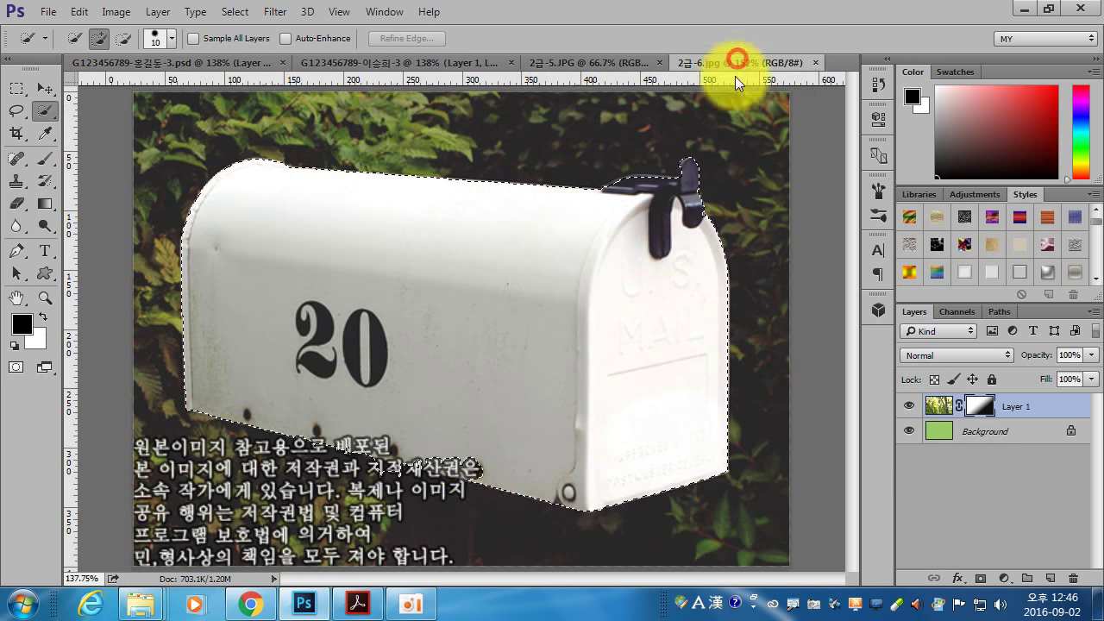
{"action": "left_click", "coordinate": [461, 456]}
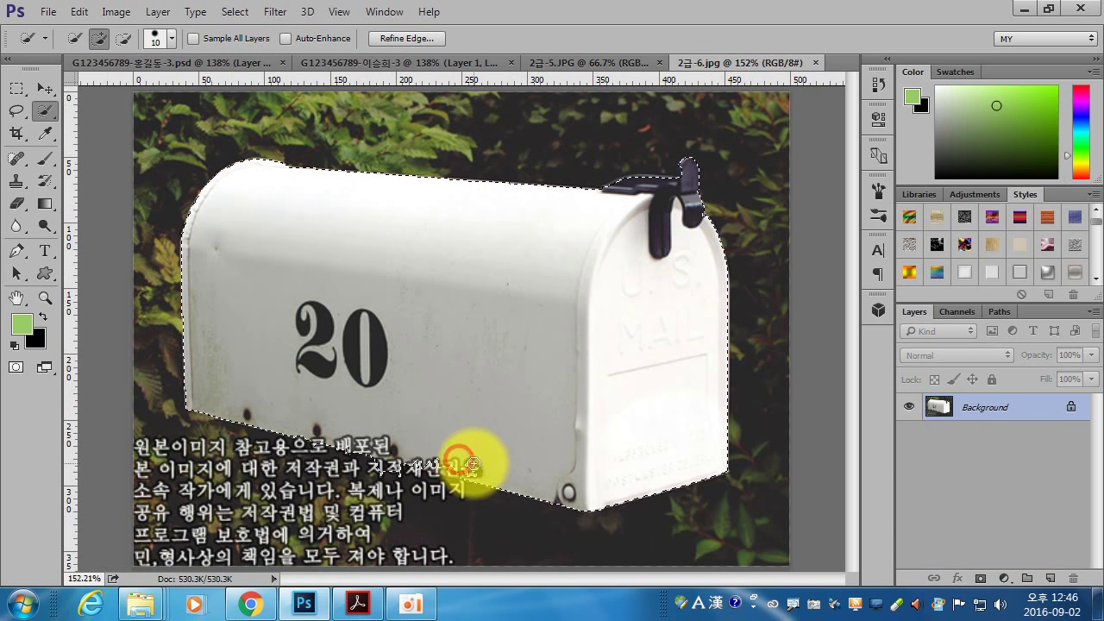
{"action": "left_click", "coordinate": [437, 466]}
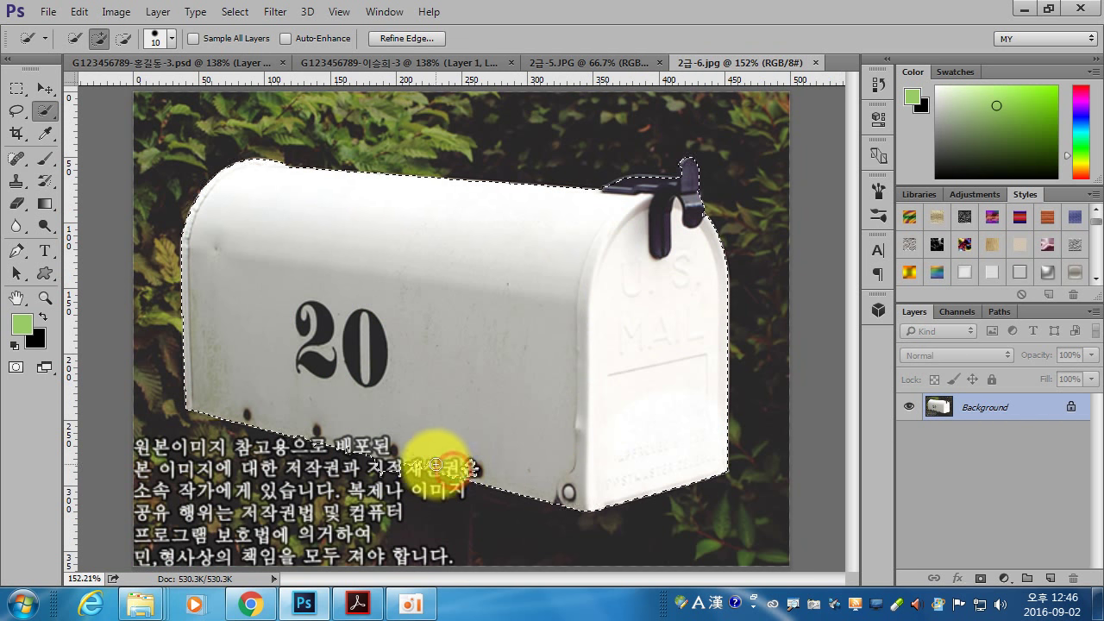
{"action": "key", "text": "alt"}
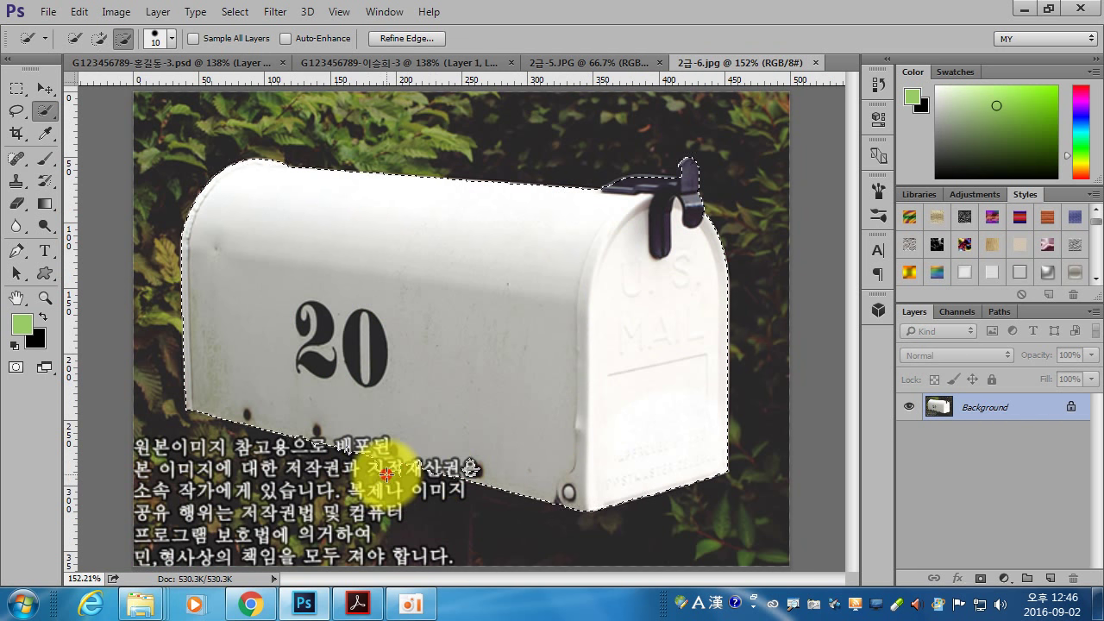
{"action": "left_click", "coordinate": [371, 470], "text": "alt"}
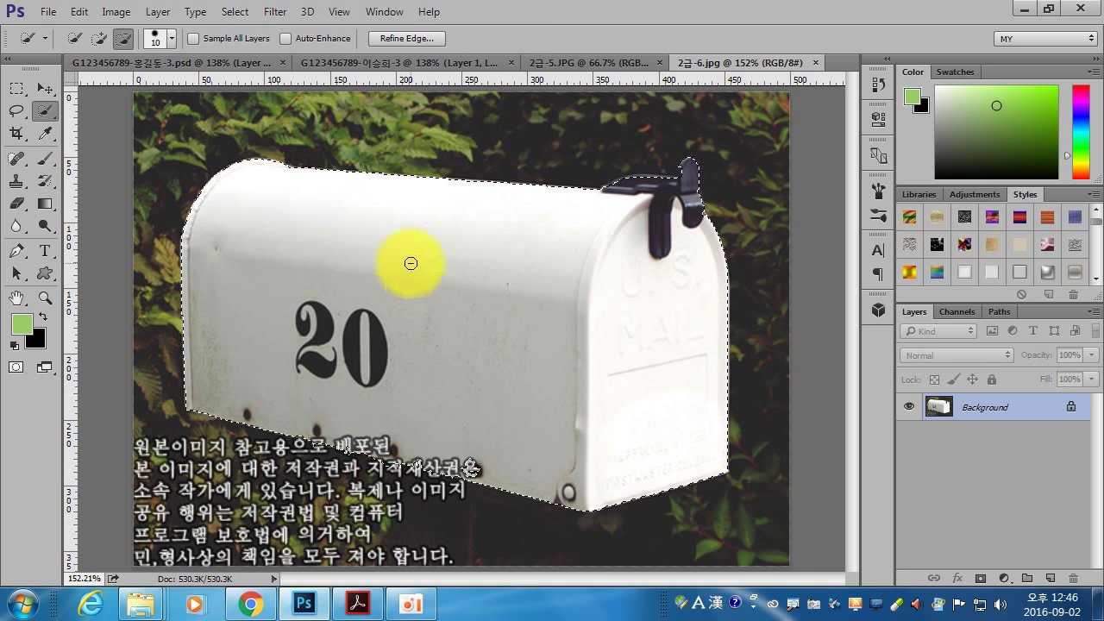
- Drag the mailbox into the composite, scale it to about 54% and move it bottom-left
{"action": "left_click_drag", "start_coordinate": [455, 398], "coordinate": [370, 333]}
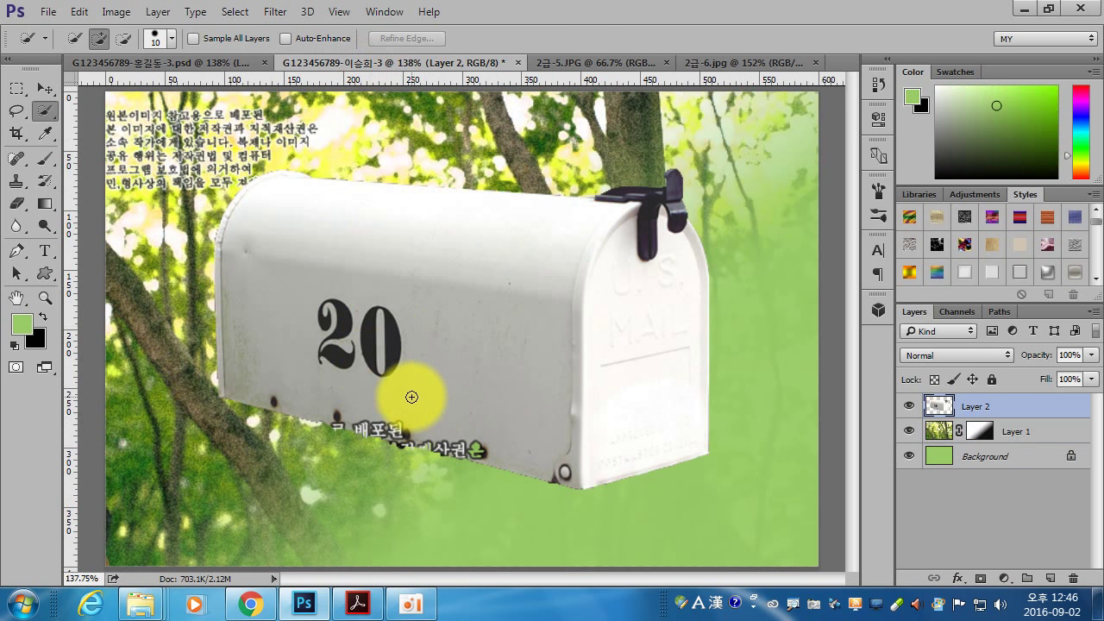
{"action": "key", "text": "ctrl+t"}
{"action": "left_click_drag", "start_coordinate": [713, 172], "coordinate": [492, 330]}
{"action": "left_click_drag", "start_coordinate": [424, 406], "coordinate": [329, 473]}
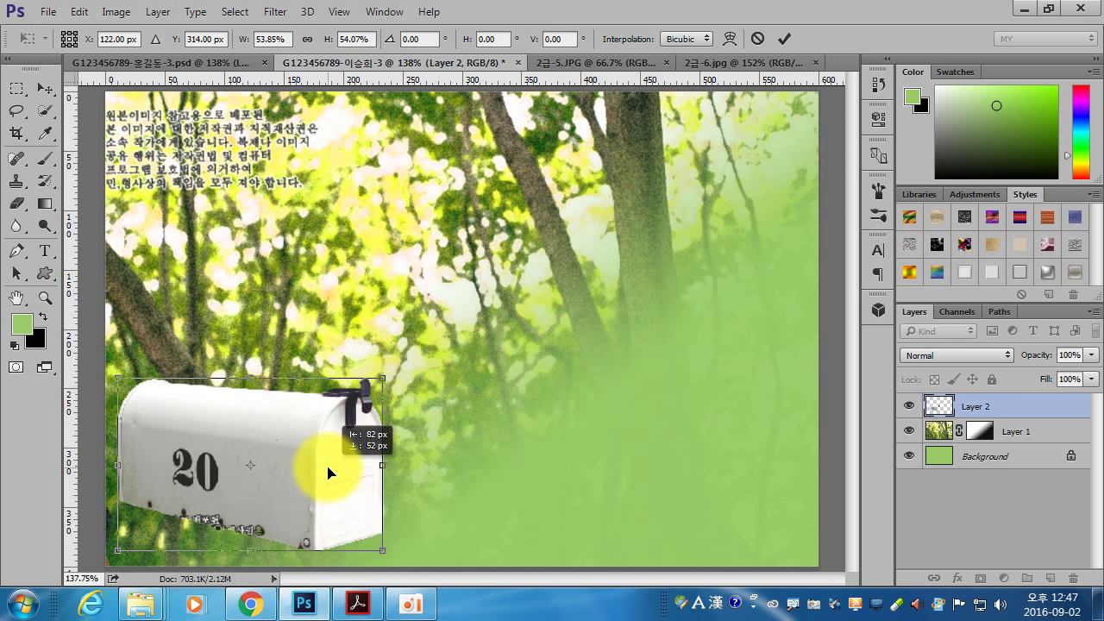
{"action": "key", "text": "Return"}
- Give the mailbox a drop shadow at 139°, distance 9 px, size 7 px, 74% opacity
{"action": "key", "text": "w"}
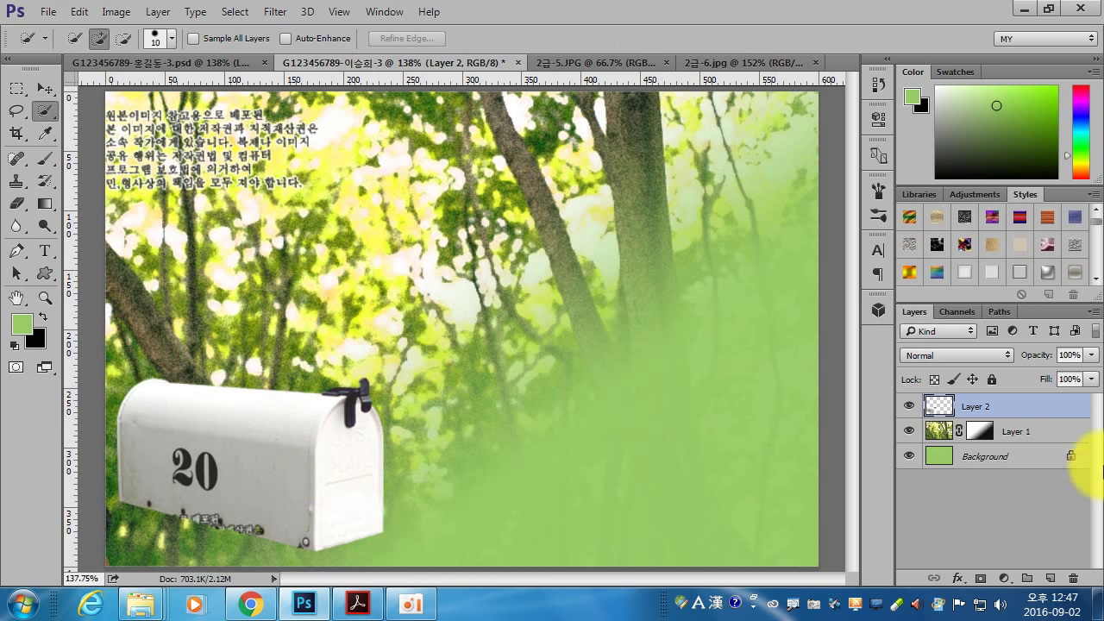
{"action": "double_click", "coordinate": [1024, 414]}
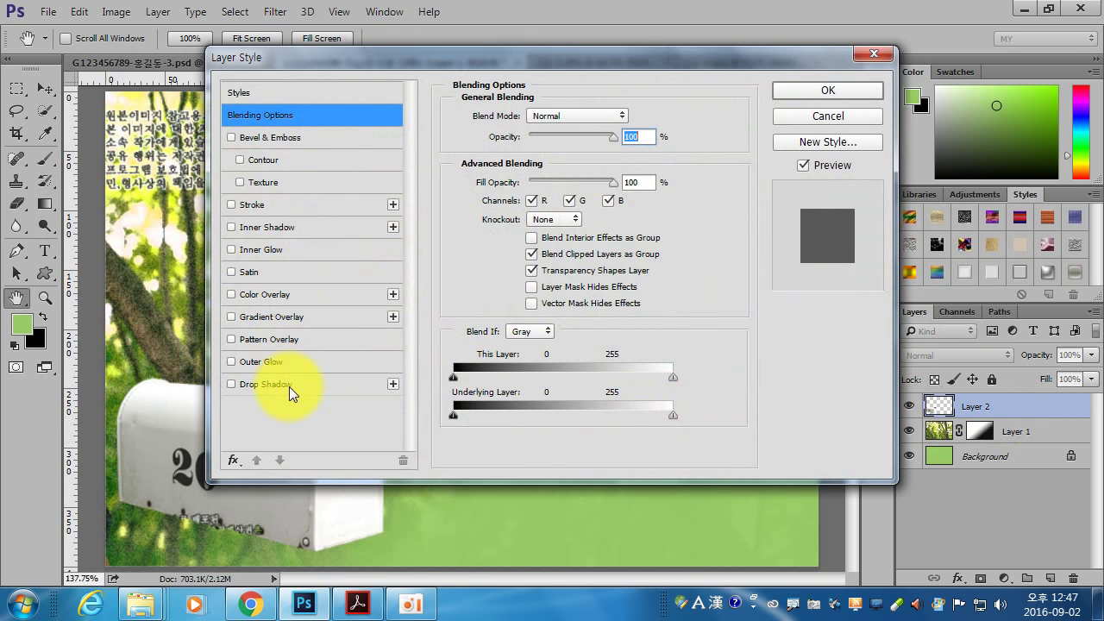
{"action": "left_click", "coordinate": [286, 384]}
{"action": "left_click_drag", "start_coordinate": [618, 68], "coordinate": [837, 76]}
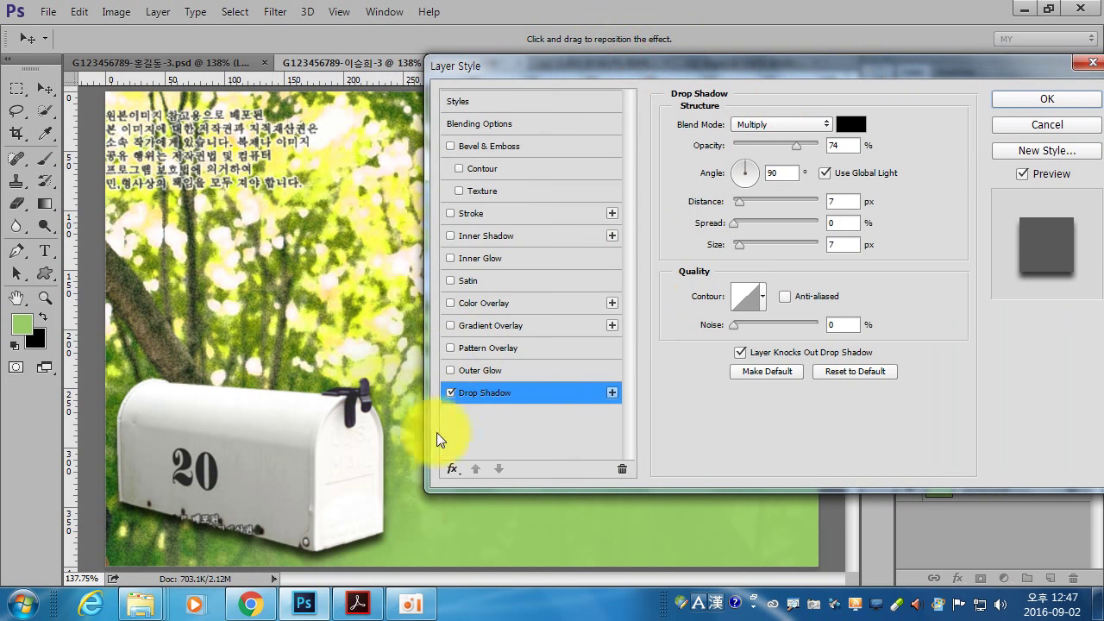
{"action": "left_click_drag", "start_coordinate": [394, 492], "coordinate": [405, 502]}
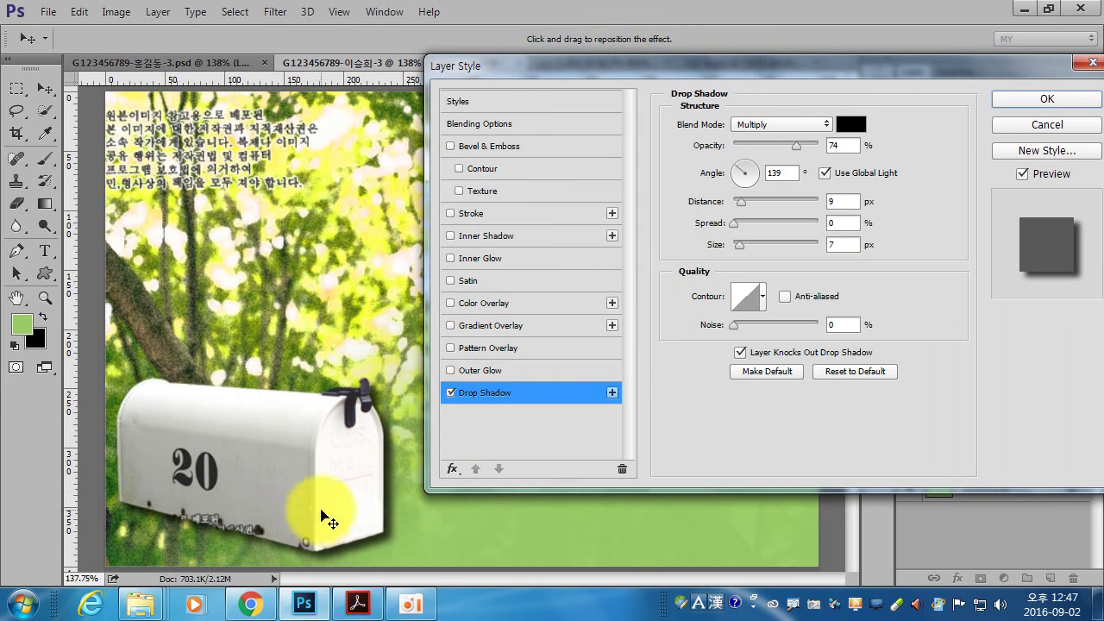
{"action": "left_click", "coordinate": [1048, 101]}
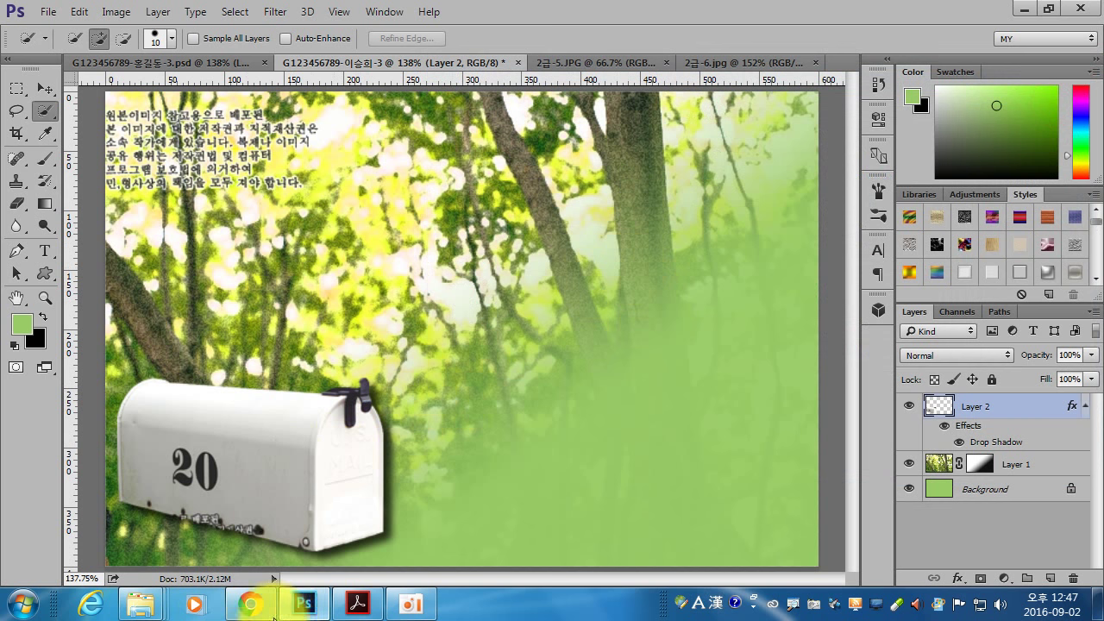
- Review the next conditions in the reference PDF
{"action": "left_click", "coordinate": [360, 603]}
{"action": "scroll", "coordinate": [461, 217], "scroll_direction": "down", "scroll_amount": 1}
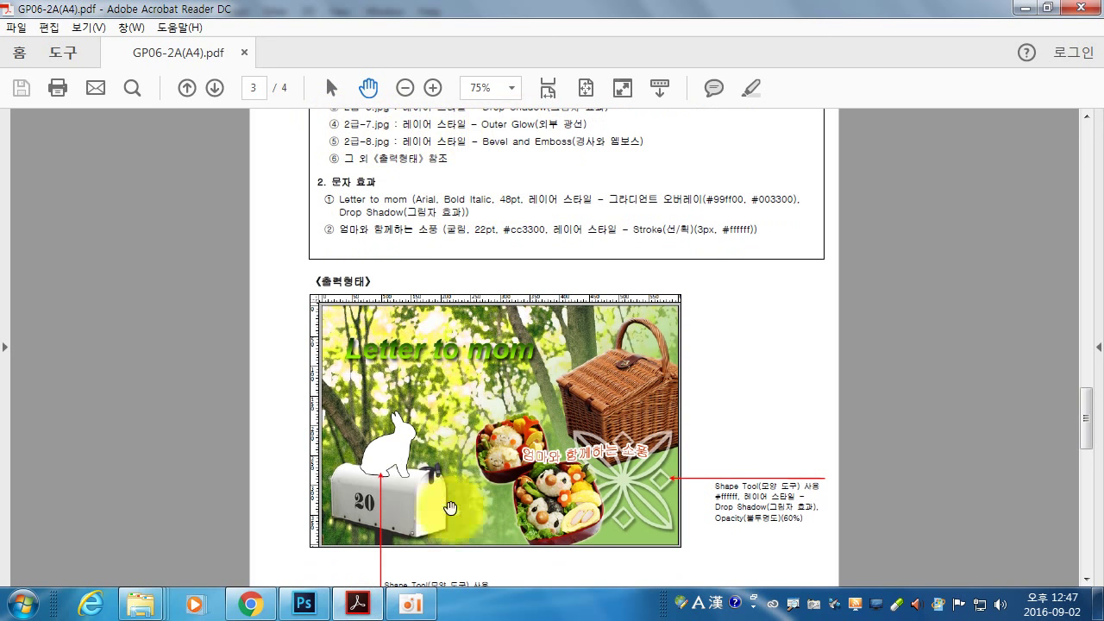
{"action": "left_click", "coordinate": [304, 603]}
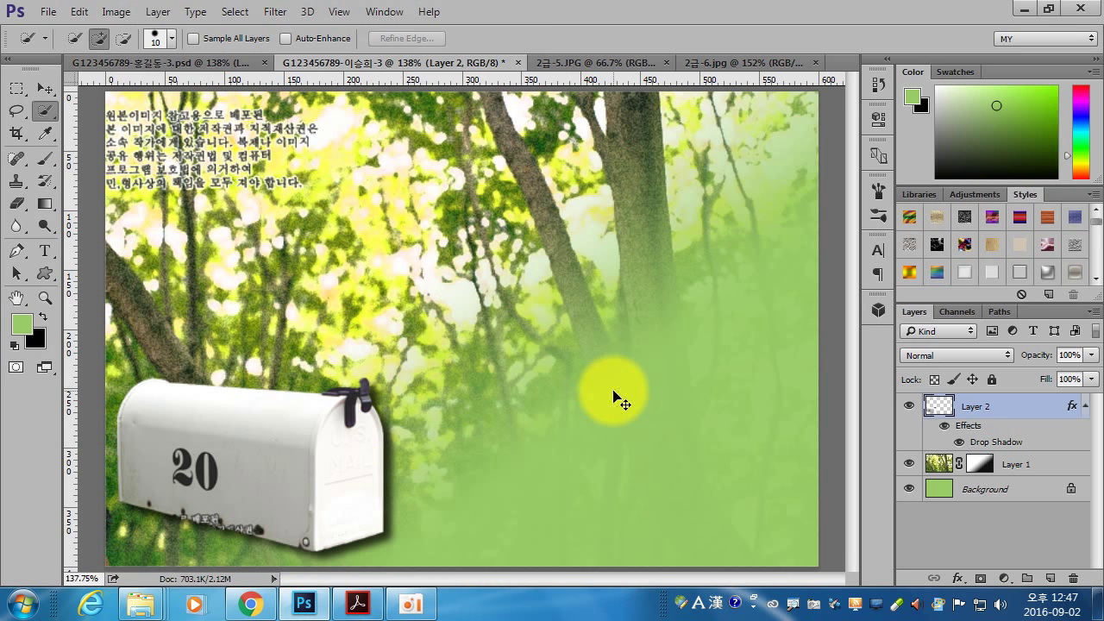
- Open 2급-7.JPG and quick-select both bento boxes, refining the lower box's left edge
{"action": "key", "text": "ctrl+o"}
{"action": "double_click", "coordinate": [314, 219]}
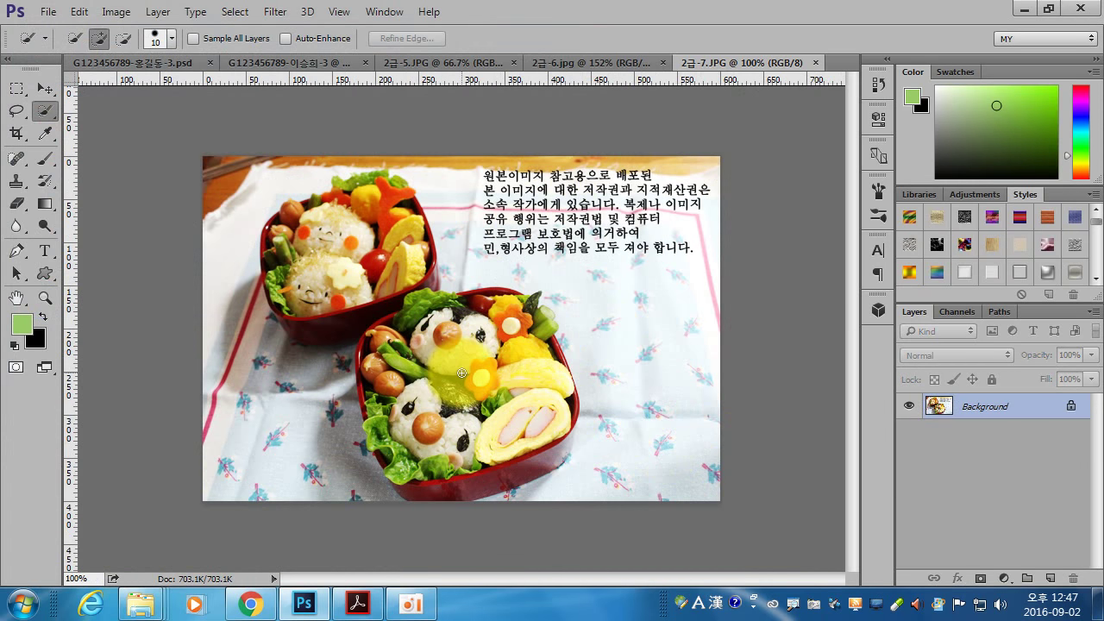
{"action": "key", "text": "bracketright"}
{"action": "key", "text": "bracketright"}
{"action": "key", "text": "bracketright"}
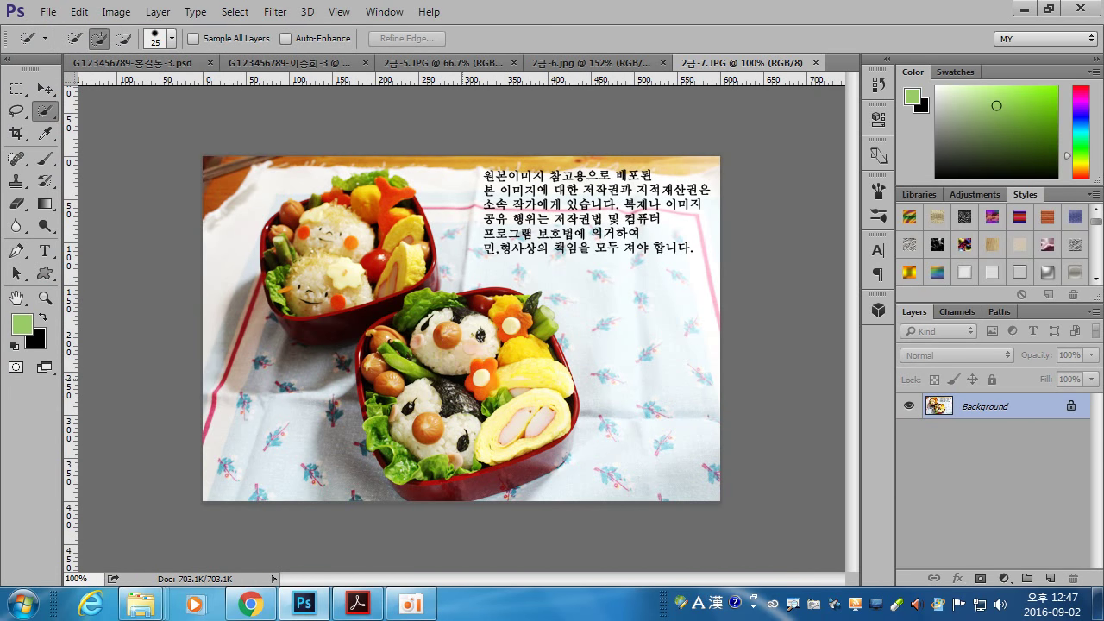
{"action": "key", "text": "bracketright"}
{"action": "key", "text": "bracketright"}
{"action": "mouse_move", "coordinate": [461, 377]}
{"action": "left_mouse_down"}
{"action": "mouse_move", "coordinate": [463, 408]}
{"action": "mouse_move", "coordinate": [440, 425]}
{"action": "mouse_move", "coordinate": [433, 452]}
{"action": "mouse_move", "coordinate": [537, 419]}
{"action": "mouse_move", "coordinate": [506, 377]}
{"action": "mouse_move", "coordinate": [514, 350]}
{"action": "mouse_move", "coordinate": [520, 363]}
{"action": "mouse_move", "coordinate": [514, 343]}
{"action": "mouse_move", "coordinate": [466, 337]}
{"action": "mouse_move", "coordinate": [424, 357]}
{"action": "mouse_move", "coordinate": [385, 300]}
{"action": "mouse_move", "coordinate": [418, 429]}
{"action": "mouse_move", "coordinate": [448, 390]}
{"action": "mouse_move", "coordinate": [338, 269]}
{"action": "mouse_move", "coordinate": [339, 294]}
{"action": "mouse_move", "coordinate": [327, 292]}
{"action": "mouse_move", "coordinate": [338, 312]}
{"action": "mouse_move", "coordinate": [309, 254]}
{"action": "mouse_move", "coordinate": [323, 235]}
{"action": "mouse_move", "coordinate": [365, 251]}
{"action": "mouse_move", "coordinate": [348, 182]}
{"action": "mouse_move", "coordinate": [447, 356]}
{"action": "left_mouse_up"}
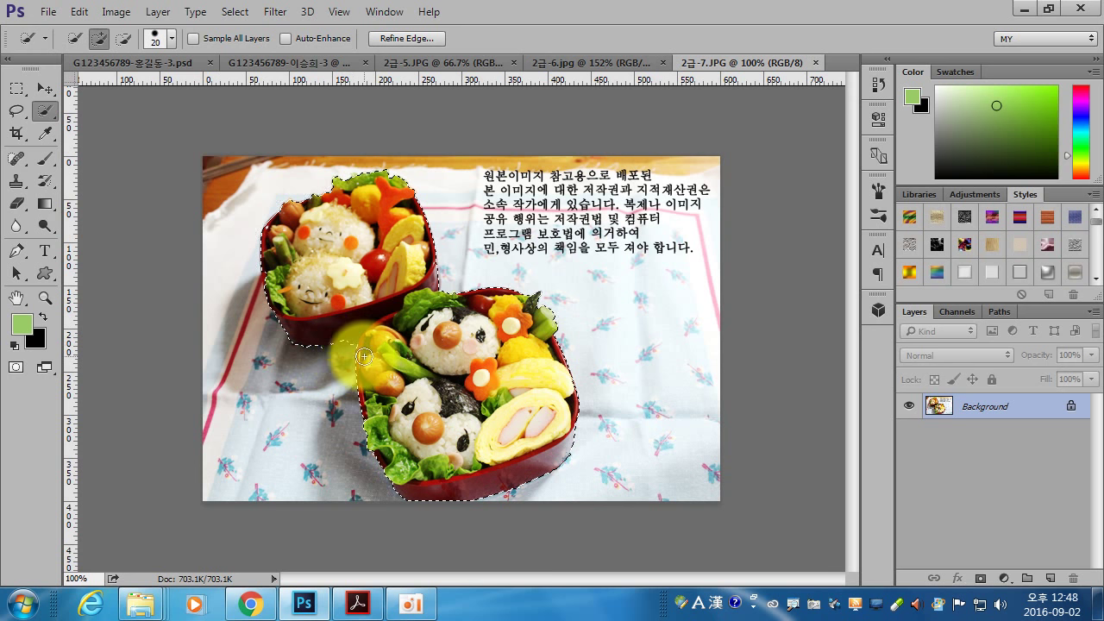
{"action": "scroll", "coordinate": [355, 344], "scroll_direction": "up", "scroll_amount": 5}
{"action": "mouse_move", "coordinate": [336, 280]}
{"action": "left_mouse_down"}
{"action": "mouse_move", "coordinate": [320, 259]}
{"action": "mouse_move", "coordinate": [323, 278]}
{"action": "left_mouse_up"}
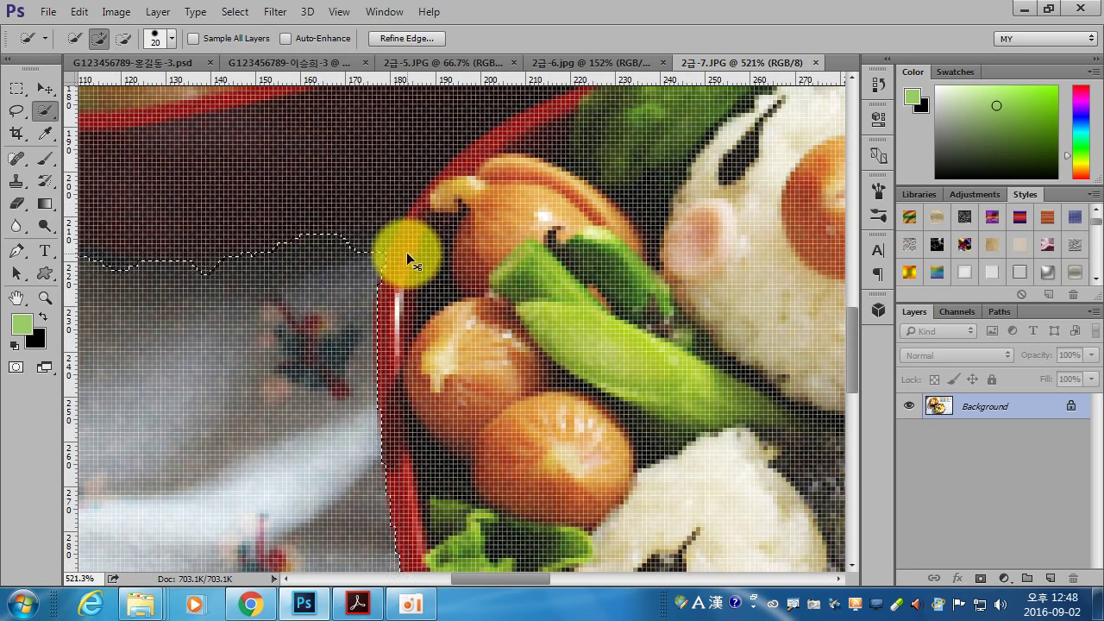
{"action": "key", "text": "ctrl+0"}
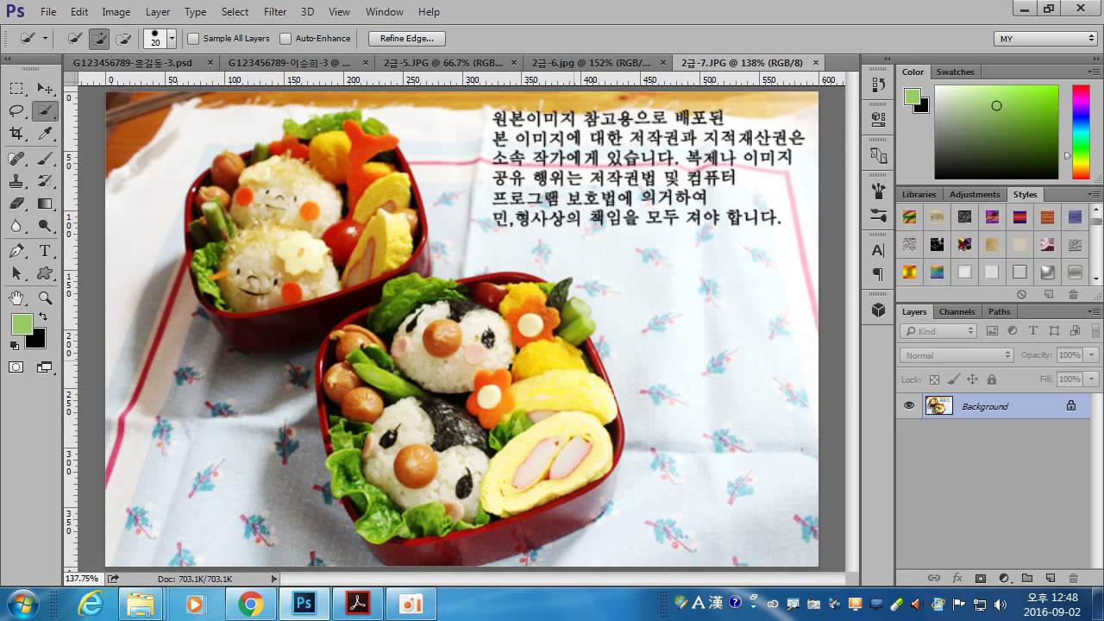
{"action": "left_click", "coordinate": [271, 62]}
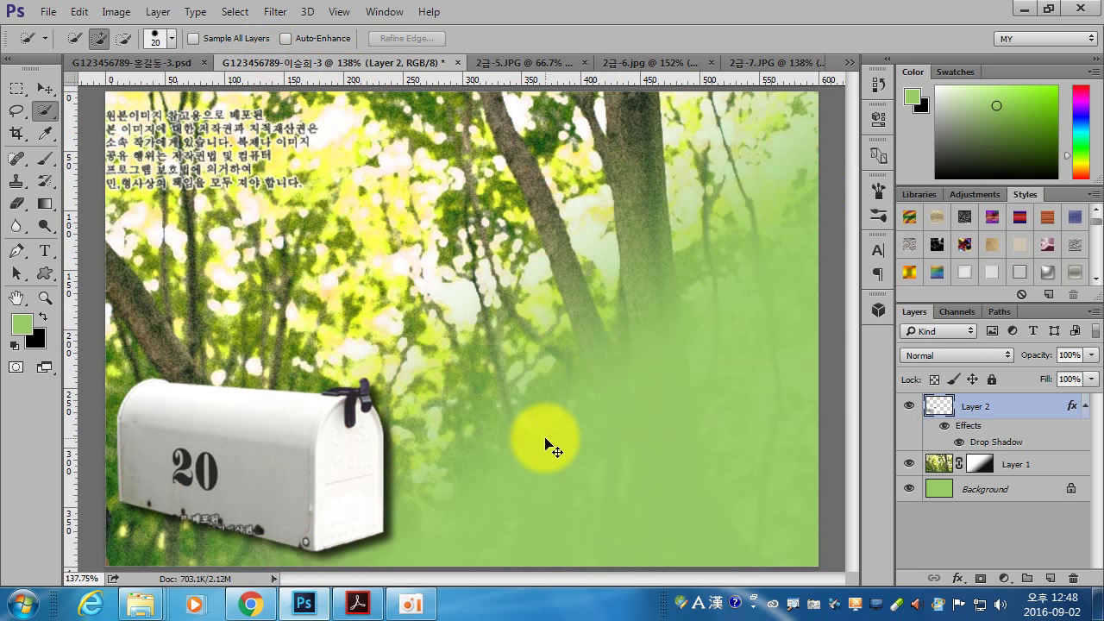
- Drag the bento boxes into the composite, scale them to about 56%, and place them right of the mailbox
{"action": "left_click_drag", "start_coordinate": [545, 444], "coordinate": [547, 445]}
{"action": "key", "text": "ctrl+t"}
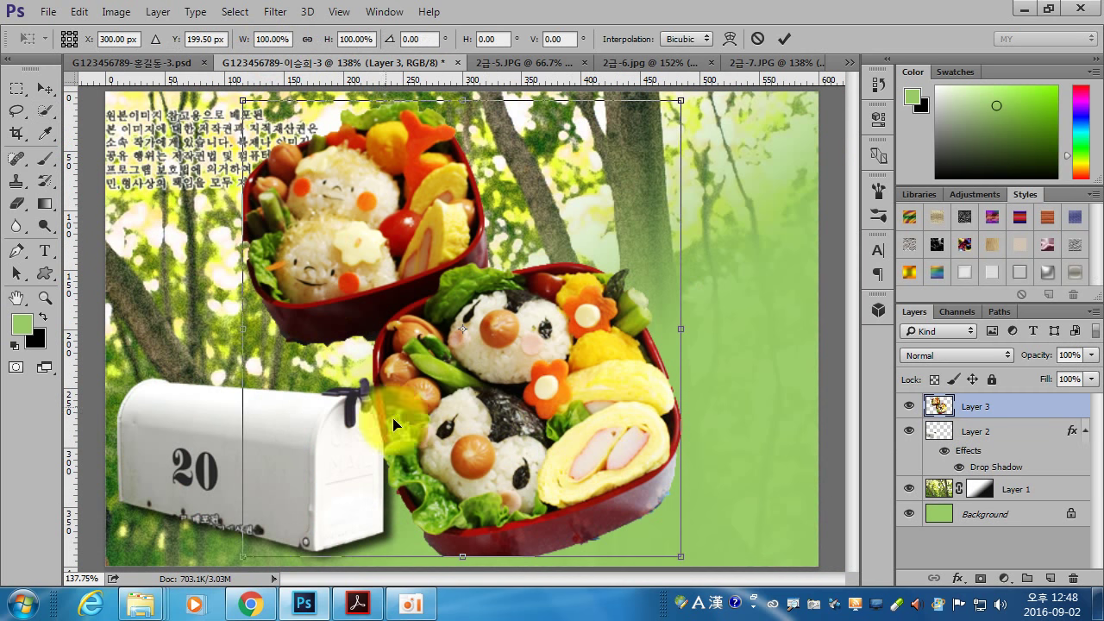
{"action": "left_click_drag", "start_coordinate": [247, 104], "coordinate": [420, 343]}
{"action": "left_click_drag", "start_coordinate": [583, 454], "coordinate": [549, 470]}
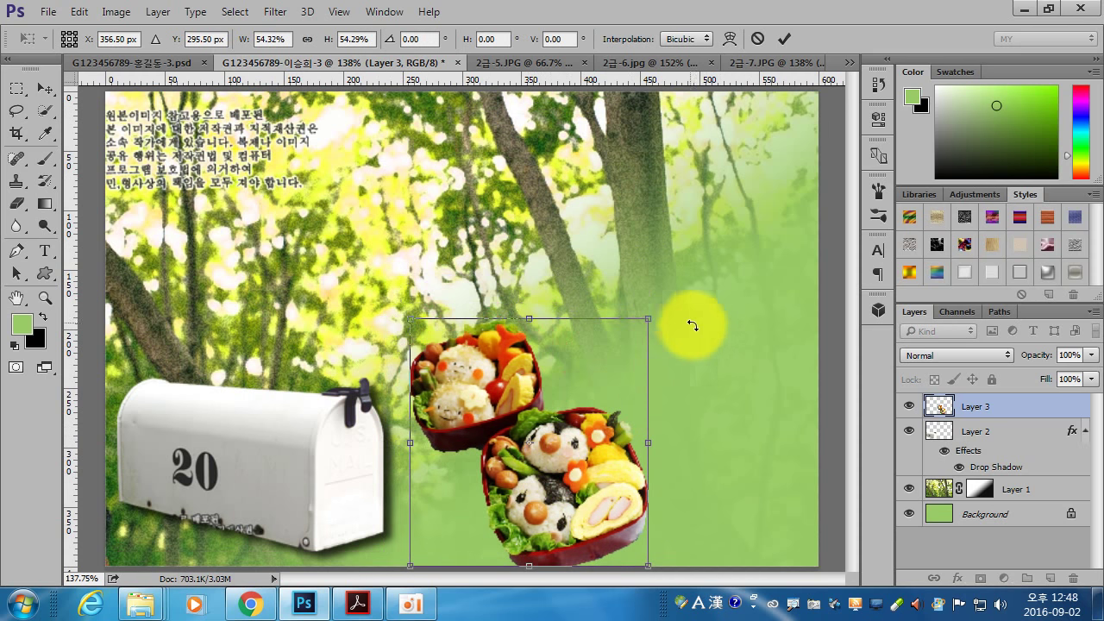
{"action": "left_click_drag", "start_coordinate": [648, 318], "coordinate": [665, 308]}
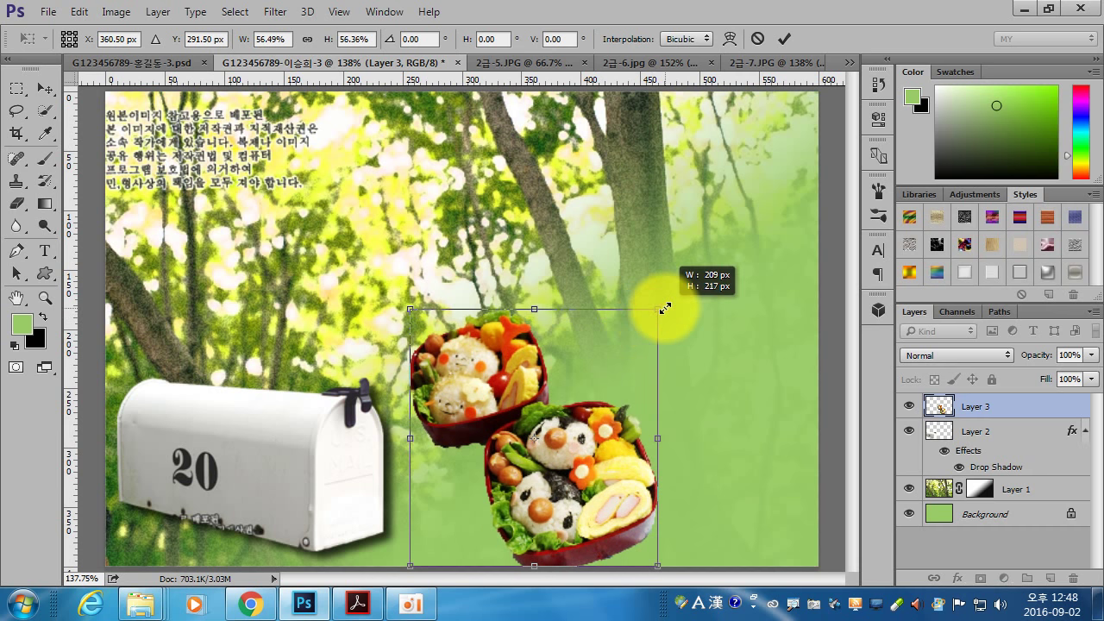
{"action": "left_click_drag", "start_coordinate": [602, 451], "coordinate": [637, 452]}
{"action": "key", "text": "Return"}
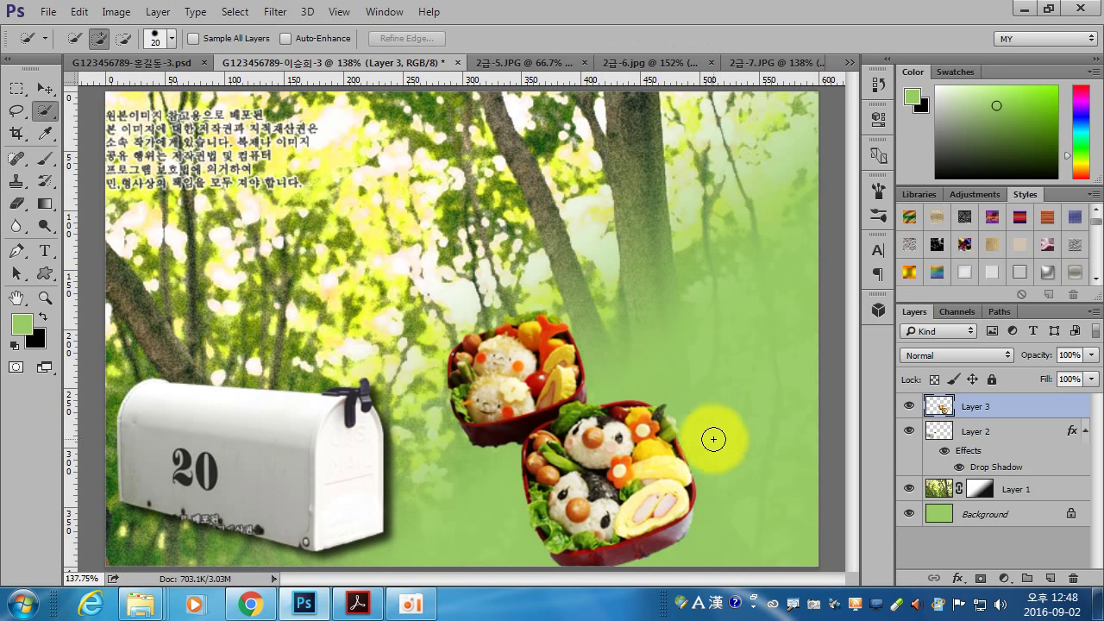
- Give the bento box layer an Outer Glow layer style
{"action": "double_click", "coordinate": [1027, 407]}
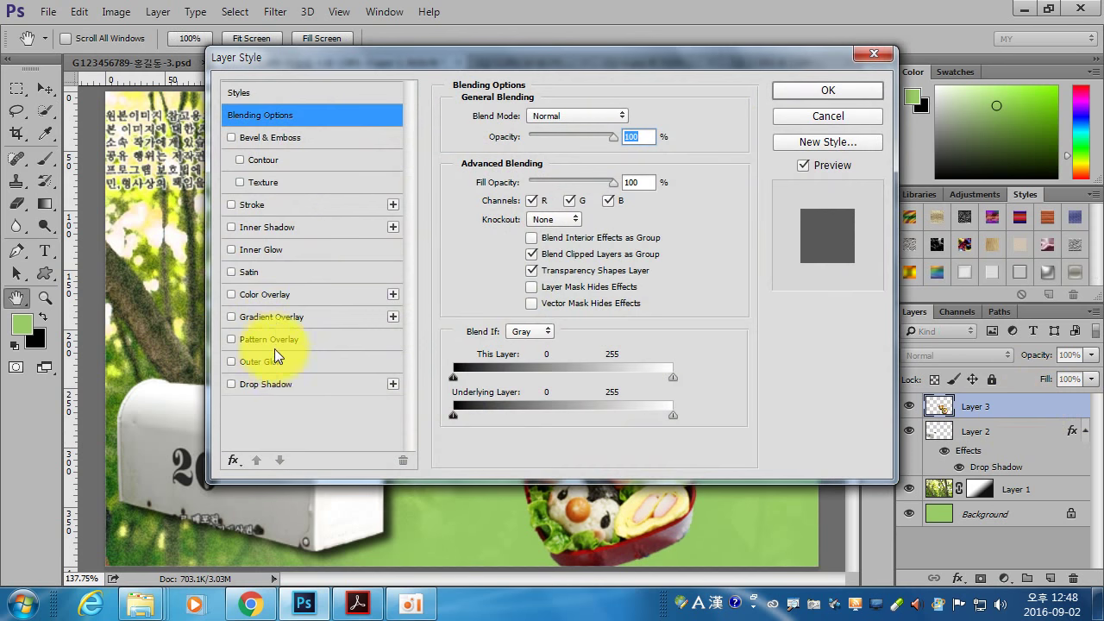
{"action": "left_click", "coordinate": [269, 362]}
{"action": "left_click", "coordinate": [794, 89]}
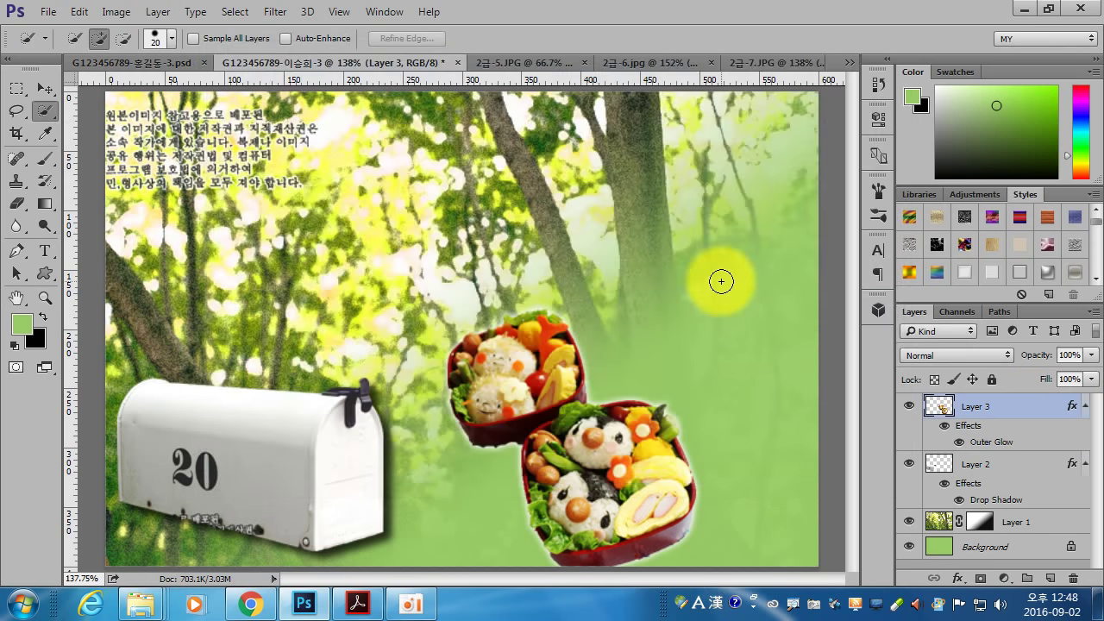
- Review the instruction PDF, then bring up the source files for the next image
{"action": "left_click", "coordinate": [385, 614]}
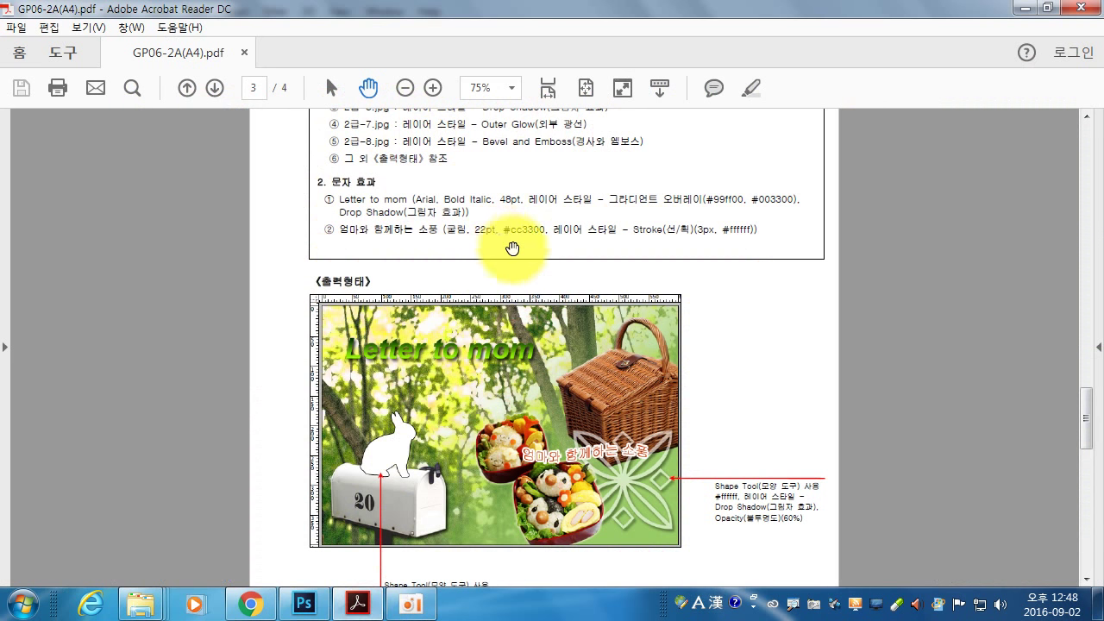
{"action": "scroll", "coordinate": [510, 259], "scroll_direction": "down", "scroll_amount": 2}
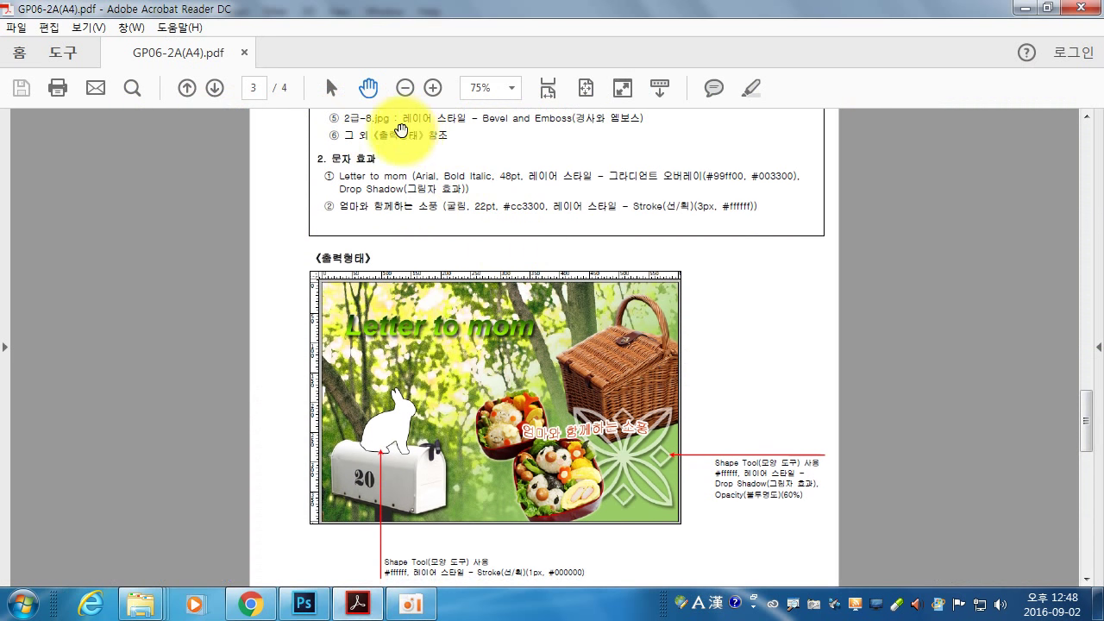
{"action": "left_click", "coordinate": [304, 604]}
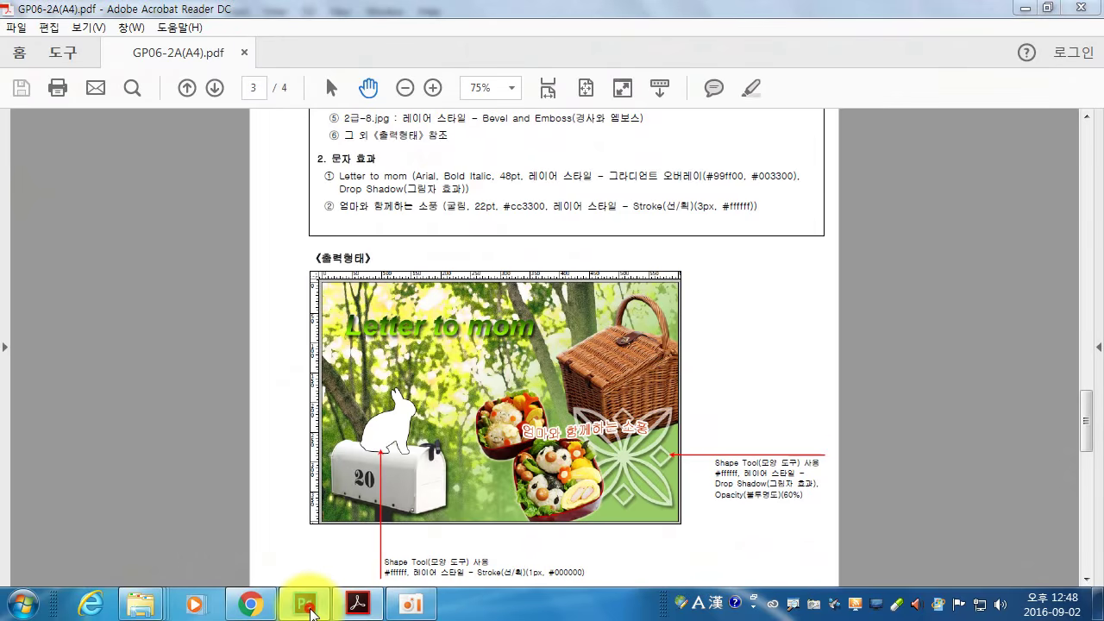
{"action": "key", "text": "ctrl+o"}
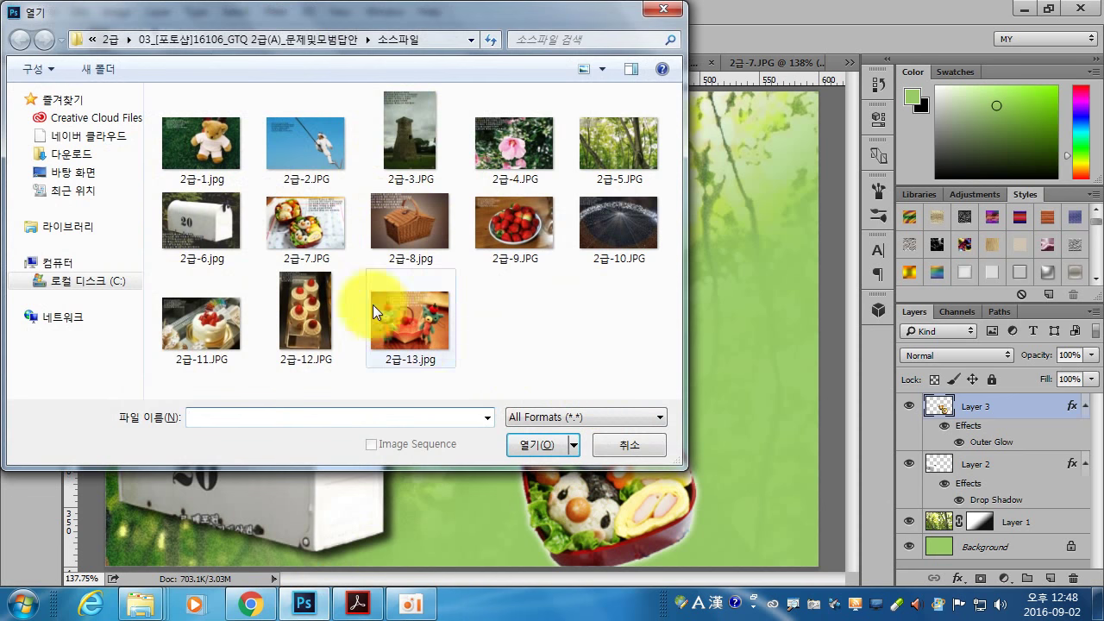
- Open 2급-8.jpg and select the basket's front and bottom edge with Quick Selection
{"action": "left_click", "coordinate": [423, 231]}
{"action": "double_click", "coordinate": [426, 233]}
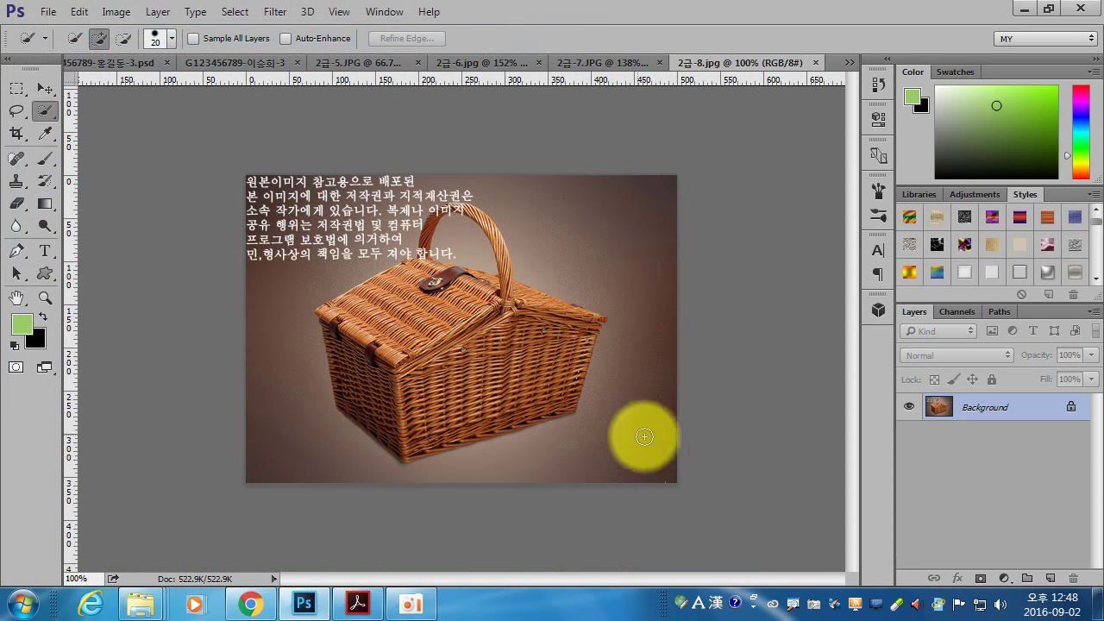
{"action": "key", "text": "bracketright"}
{"action": "key", "text": "bracketright"}
{"action": "key", "text": "bracketright"}
{"action": "key", "text": "bracketright"}
{"action": "key", "text": "bracketright"}
{"action": "mouse_move", "coordinate": [450, 347]}
{"action": "left_mouse_down"}
{"action": "mouse_move", "coordinate": [409, 380]}
{"action": "mouse_move", "coordinate": [395, 369]}
{"action": "mouse_move", "coordinate": [395, 381]}
{"action": "mouse_move", "coordinate": [429, 397]}
{"action": "mouse_move", "coordinate": [436, 384]}
{"action": "mouse_move", "coordinate": [526, 362]}
{"action": "mouse_move", "coordinate": [433, 336]}
{"action": "mouse_move", "coordinate": [397, 334]}
{"action": "mouse_move", "coordinate": [389, 349]}
{"action": "mouse_move", "coordinate": [468, 331]}
{"action": "mouse_move", "coordinate": [416, 318]}
{"action": "mouse_move", "coordinate": [479, 345]}
{"action": "mouse_move", "coordinate": [453, 353]}
{"action": "mouse_move", "coordinate": [372, 300]}
{"action": "mouse_move", "coordinate": [366, 387]}
{"action": "left_mouse_up"}
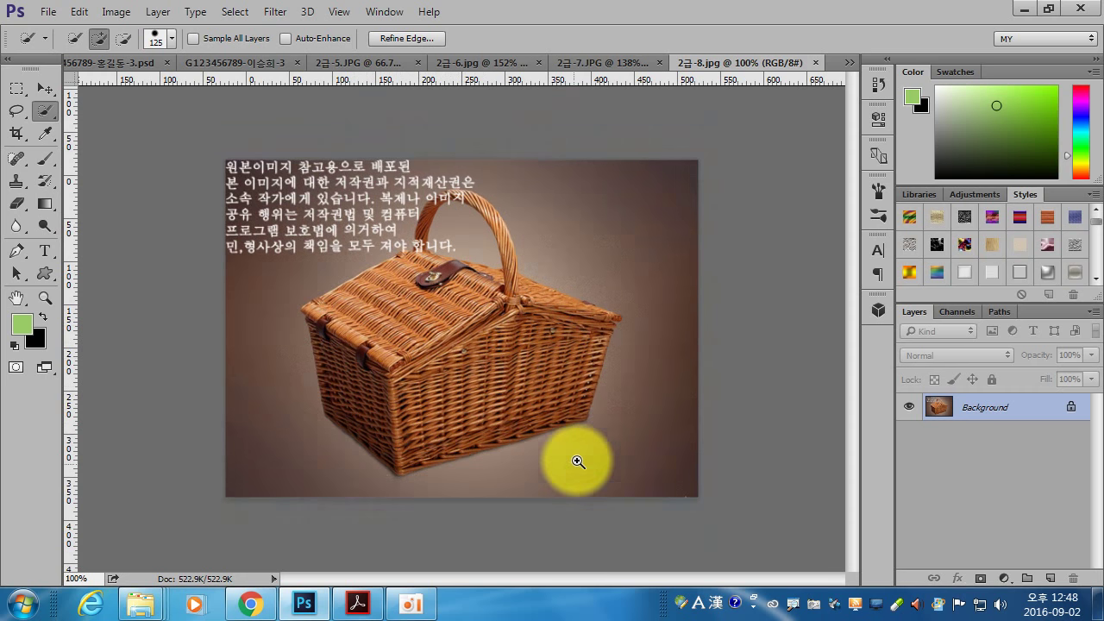
{"action": "left_click", "coordinate": [478, 440]}
{"action": "key", "text": "bracketleft"}
{"action": "key", "text": "bracketleft"}
{"action": "key", "text": "bracketleft"}
{"action": "key", "text": "bracketleft"}
{"action": "key", "text": "bracketleft"}
{"action": "key", "text": "bracketleft"}
{"action": "key", "text": "bracketleft"}
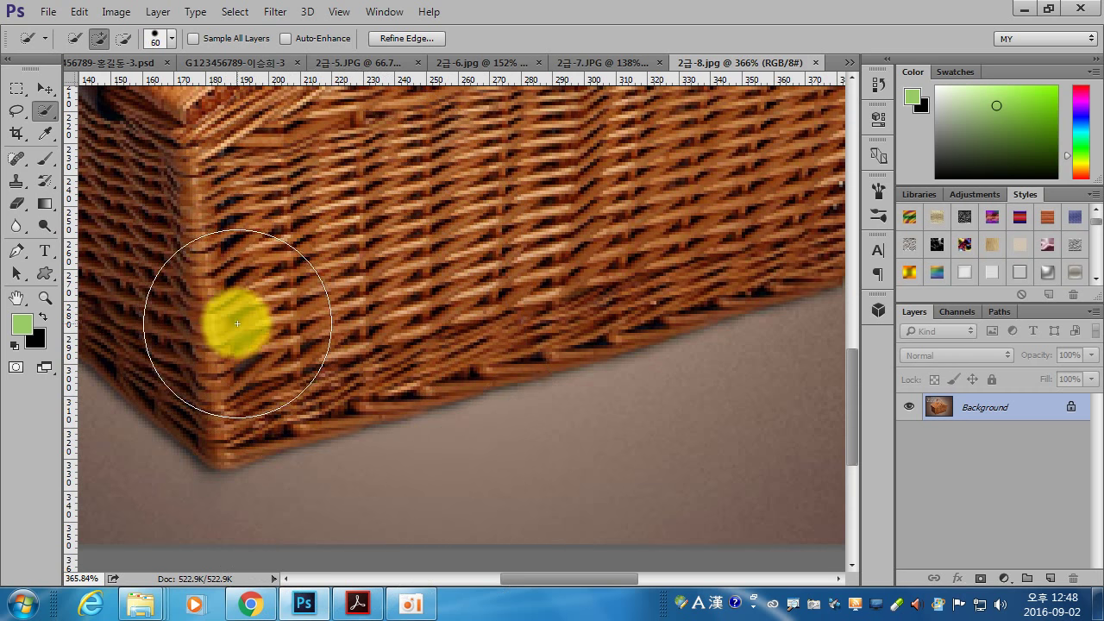
{"action": "mouse_move", "coordinate": [216, 337]}
{"action": "left_mouse_down"}
{"action": "mouse_move", "coordinate": [237, 387]}
{"action": "mouse_move", "coordinate": [189, 356]}
{"action": "mouse_move", "coordinate": [230, 395]}
{"action": "mouse_move", "coordinate": [591, 298]}
{"action": "mouse_move", "coordinate": [605, 279]}
{"action": "mouse_move", "coordinate": [594, 278]}
{"action": "mouse_move", "coordinate": [675, 269]}
{"action": "mouse_move", "coordinate": [699, 248]}
{"action": "mouse_move", "coordinate": [712, 283]}
{"action": "mouse_move", "coordinate": [302, 446]}
{"action": "mouse_move", "coordinate": [130, 141]}
{"action": "mouse_move", "coordinate": [107, 53]}
{"action": "mouse_move", "coordinate": [284, 280]}
{"action": "mouse_move", "coordinate": [328, 399]}
{"action": "mouse_move", "coordinate": [472, 297]}
{"action": "mouse_move", "coordinate": [640, 256]}
{"action": "left_mouse_up"}
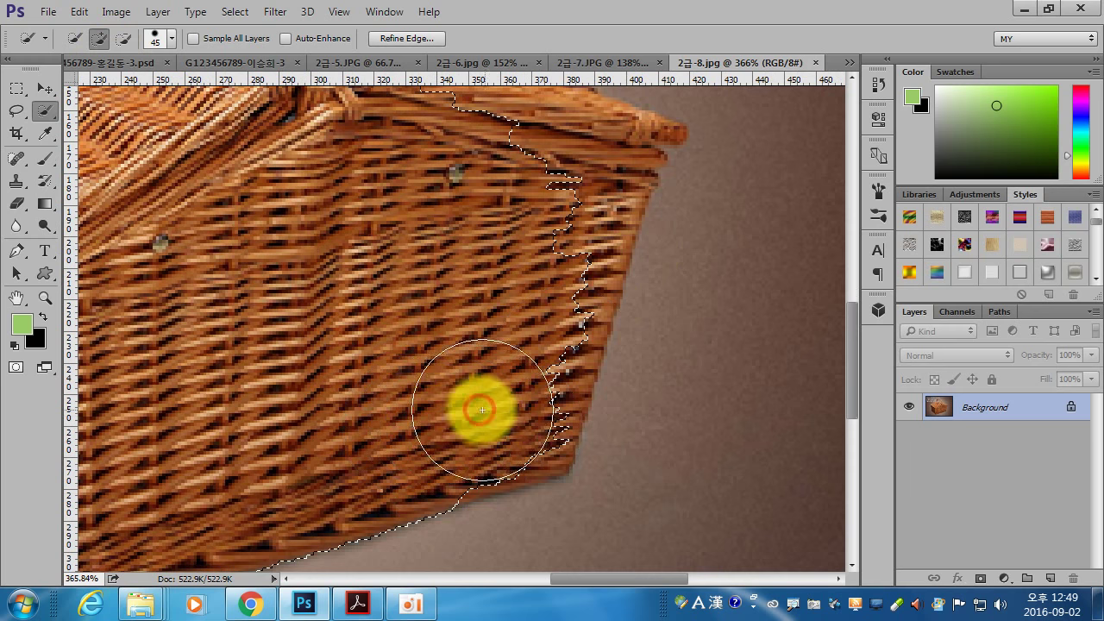
- Extend the selection up the basket's right side to include the lid and handle
{"action": "left_click", "coordinate": [526, 343]}
{"action": "mouse_move", "coordinate": [526, 349]}
{"action": "left_mouse_down"}
{"action": "mouse_move", "coordinate": [541, 246]}
{"action": "mouse_move", "coordinate": [562, 184]}
{"action": "left_mouse_up"}
{"action": "mouse_move", "coordinate": [512, 290]}
{"action": "left_mouse_down"}
{"action": "mouse_move", "coordinate": [530, 385]}
{"action": "mouse_move", "coordinate": [594, 477]}
{"action": "left_mouse_up"}
{"action": "left_click", "coordinate": [560, 302]}
{"action": "mouse_move", "coordinate": [543, 318]}
{"action": "left_mouse_down"}
{"action": "mouse_move", "coordinate": [373, 238]}
{"action": "mouse_move", "coordinate": [207, 207]}
{"action": "mouse_move", "coordinate": [231, 282]}
{"action": "mouse_move", "coordinate": [442, 468]}
{"action": "mouse_move", "coordinate": [509, 470]}
{"action": "mouse_move", "coordinate": [449, 407]}
{"action": "mouse_move", "coordinate": [447, 376]}
{"action": "mouse_move", "coordinate": [487, 355]}
{"action": "mouse_move", "coordinate": [456, 377]}
{"action": "mouse_move", "coordinate": [438, 354]}
{"action": "mouse_move", "coordinate": [497, 205]}
{"action": "mouse_move", "coordinate": [586, 247]}
{"action": "mouse_move", "coordinate": [584, 206]}
{"action": "left_mouse_up"}
- Restore the dropped selection, then add the lid's outer edge and left corner with a 15 px brush
{"action": "key", "text": "ctrl+d"}
{"action": "scroll", "coordinate": [555, 357], "scroll_direction": "up", "scroll_amount": 3}
{"action": "key", "text": "ctrl+z"}
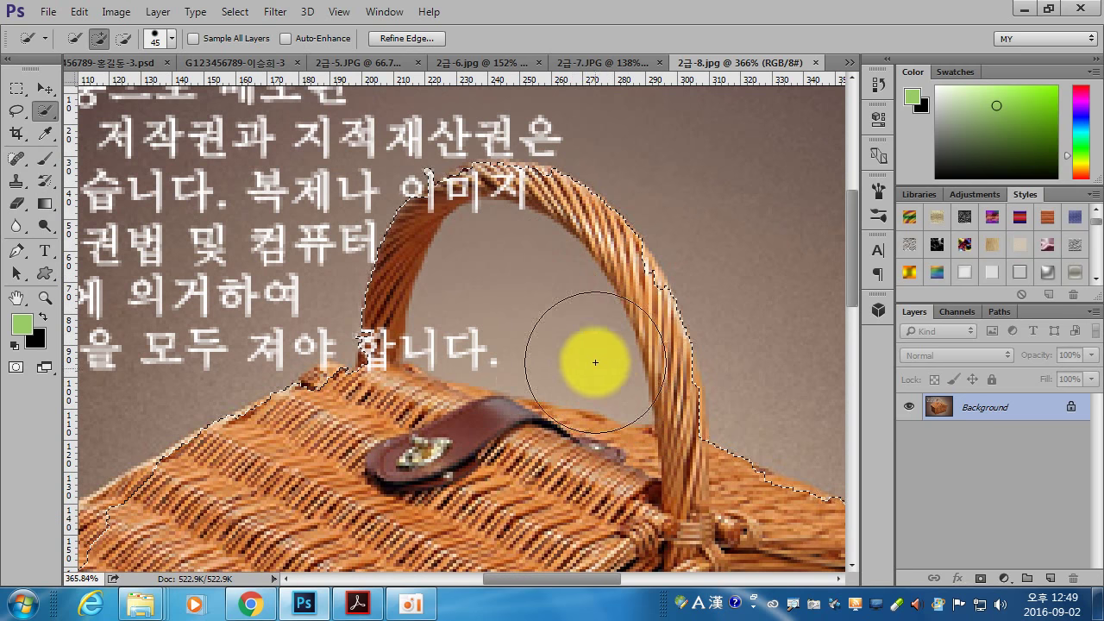
{"action": "left_click_drag", "start_coordinate": [324, 483], "coordinate": [662, 239]}
{"action": "mouse_move", "coordinate": [535, 289]}
{"action": "left_mouse_down"}
{"action": "mouse_move", "coordinate": [423, 344]}
{"action": "mouse_move", "coordinate": [394, 340]}
{"action": "mouse_move", "coordinate": [368, 310]}
{"action": "left_mouse_up"}
{"action": "key", "text": "bracketleft"}
{"action": "key", "text": "bracketleft"}
{"action": "key", "text": "bracketleft"}
{"action": "left_click", "coordinate": [361, 317]}
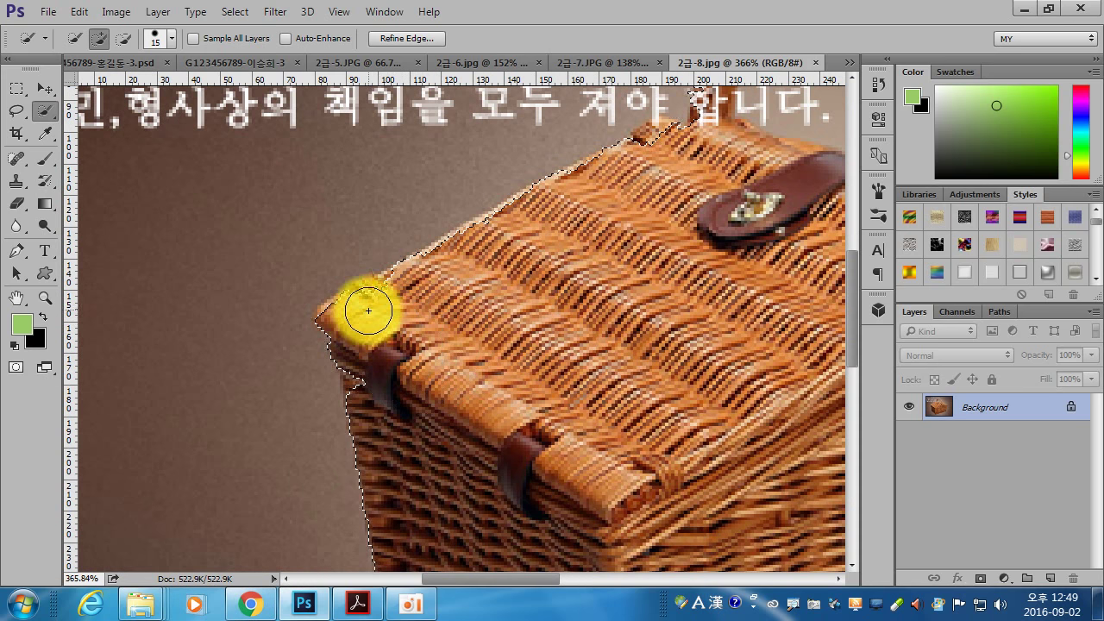
{"action": "left_click", "coordinate": [633, 314]}
- Subtract the background inside the handle and trim a bump from the handle selection
{"action": "key", "text": "ctrl+0"}
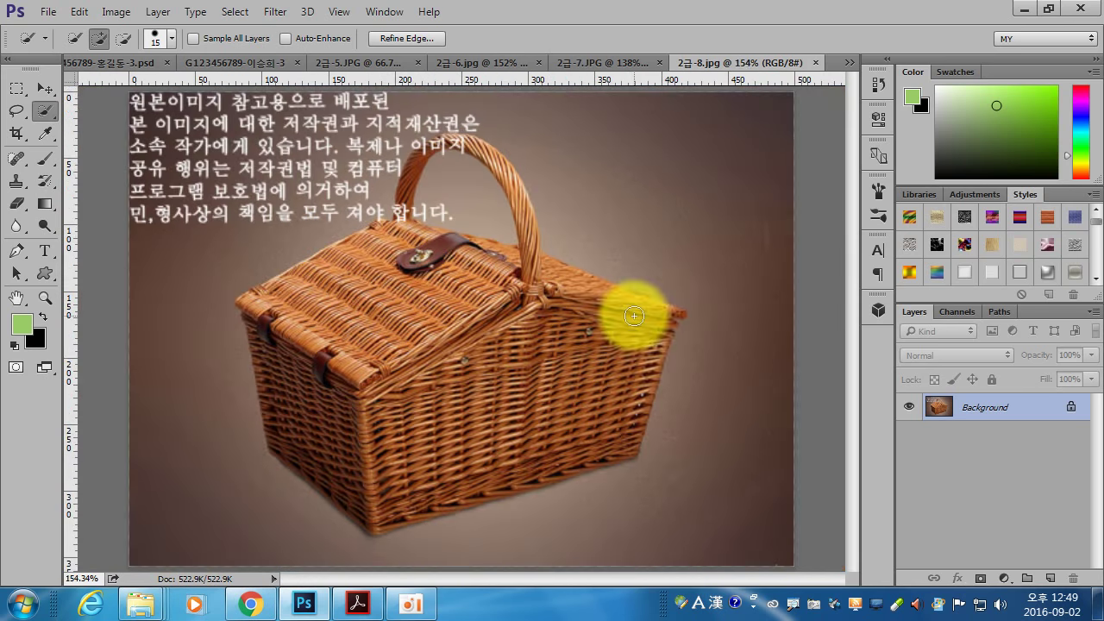
{"action": "left_click", "coordinate": [467, 198]}
{"action": "left_click_drag", "start_coordinate": [466, 198], "coordinate": [487, 225]}
{"action": "left_click", "coordinate": [474, 204]}
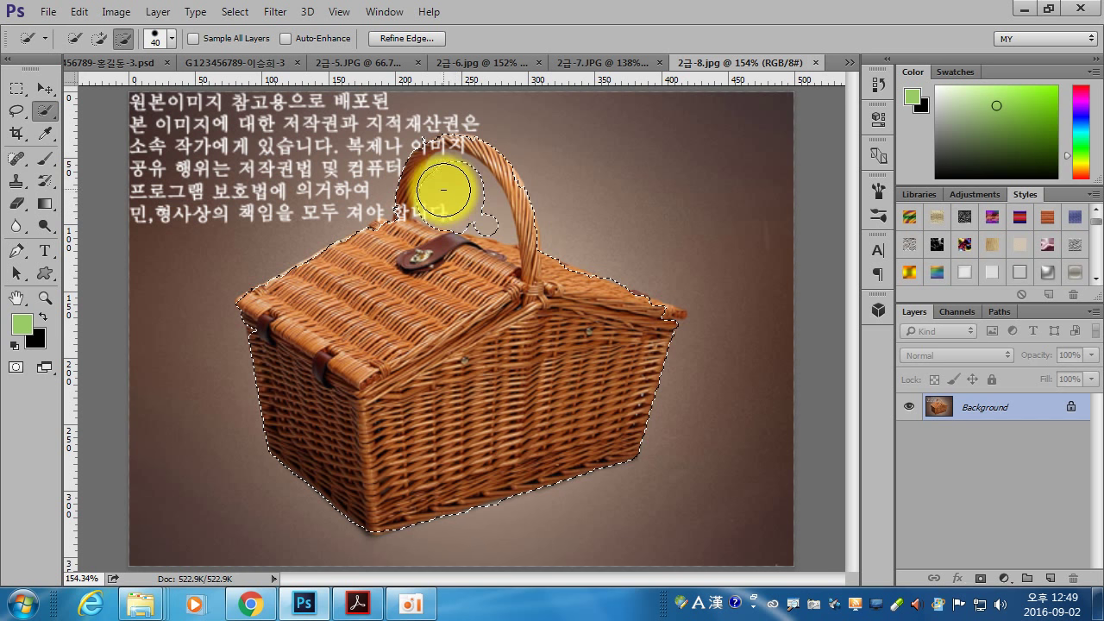
{"action": "left_click_drag", "start_coordinate": [501, 233], "coordinate": [500, 233]}
{"action": "key", "text": "bracketleft"}
{"action": "key", "text": "bracketleft"}
{"action": "key", "text": "bracketleft"}
{"action": "key", "text": "bracketleft"}
{"action": "key", "text": "bracketleft"}
- Add the basket's right corner and trim the handle edges with a 7 px brush
{"action": "mouse_move", "coordinate": [628, 345]}
{"action": "left_mouse_down"}
{"action": "mouse_move", "coordinate": [641, 316]}
{"action": "mouse_move", "coordinate": [666, 315]}
{"action": "mouse_move", "coordinate": [645, 313]}
{"action": "left_mouse_up"}
{"action": "left_click", "coordinate": [479, 198]}
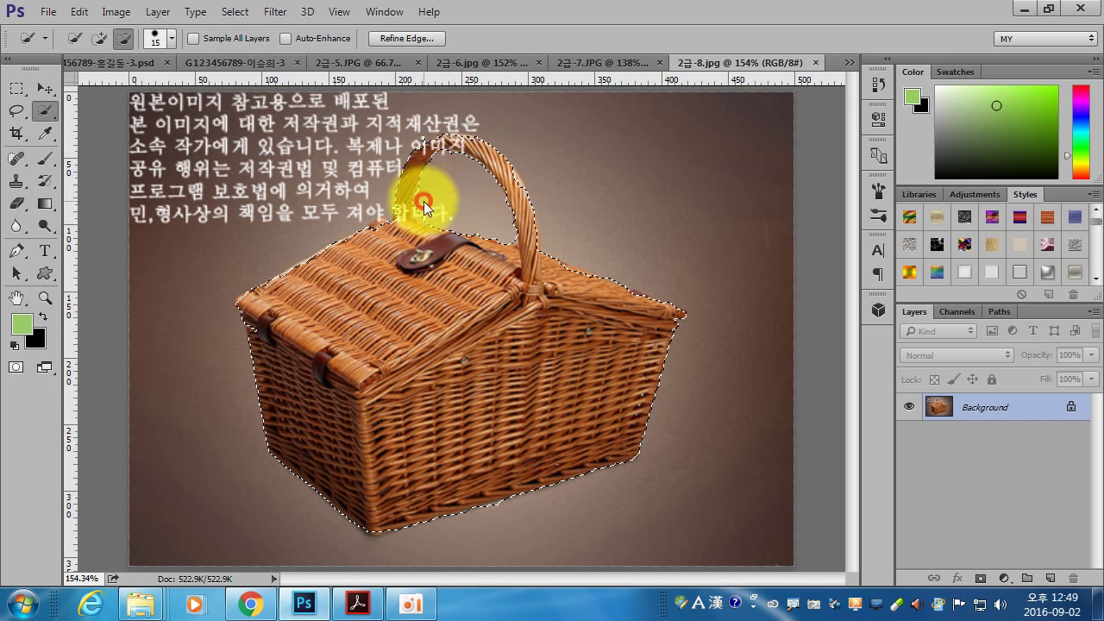
{"action": "left_click_drag", "start_coordinate": [422, 212], "coordinate": [512, 241]}
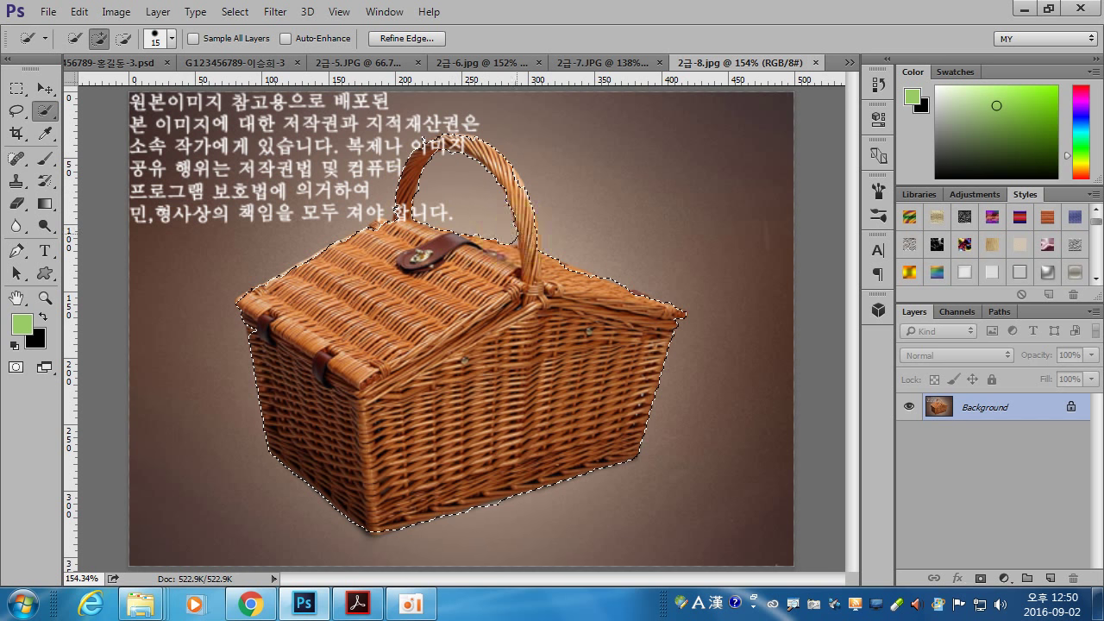
{"action": "key", "text": "bracketleft"}
{"action": "key", "text": "bracketleft"}
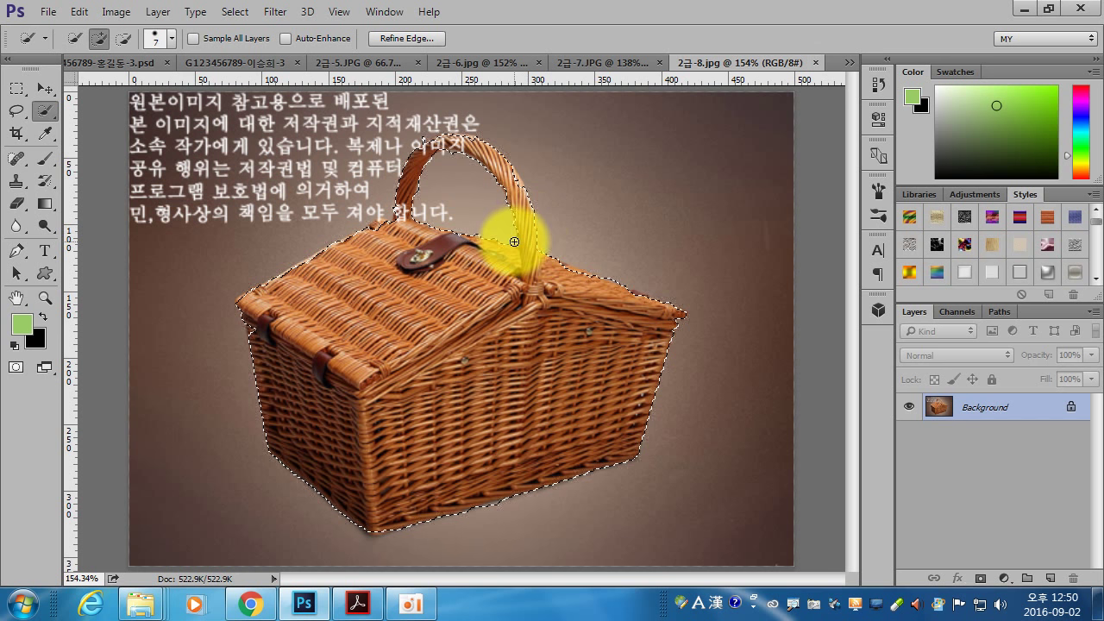
{"action": "left_click_drag", "start_coordinate": [514, 247], "coordinate": [505, 218]}
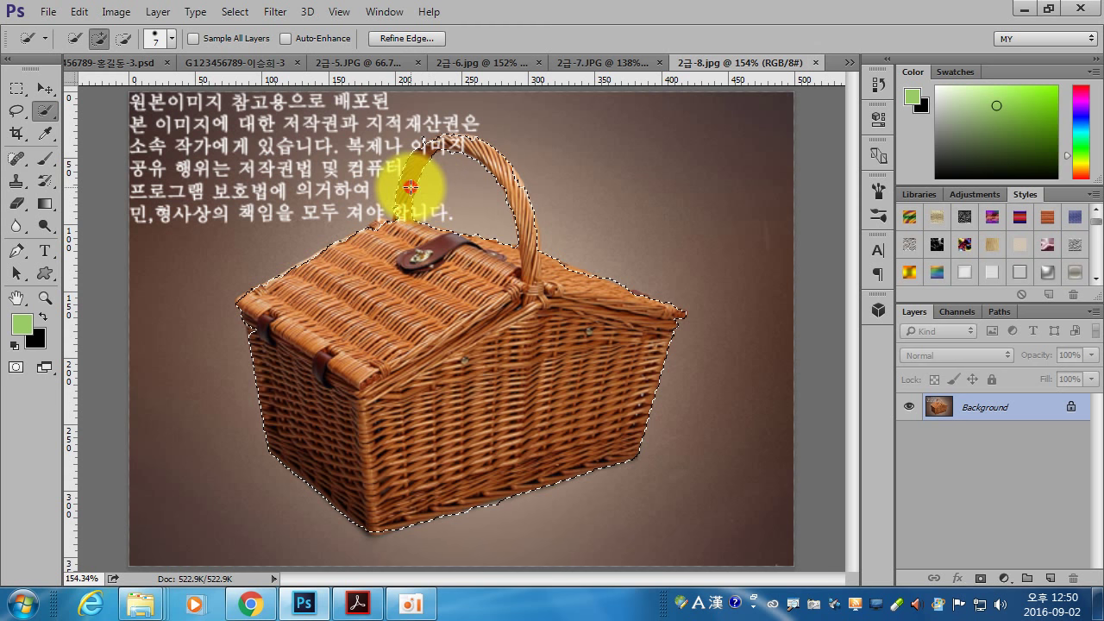
- Paste the basket into the composite, scale it to about 76%, and place it upper right
{"action": "left_click", "coordinate": [255, 60]}
{"action": "key", "text": "ctrl+v"}
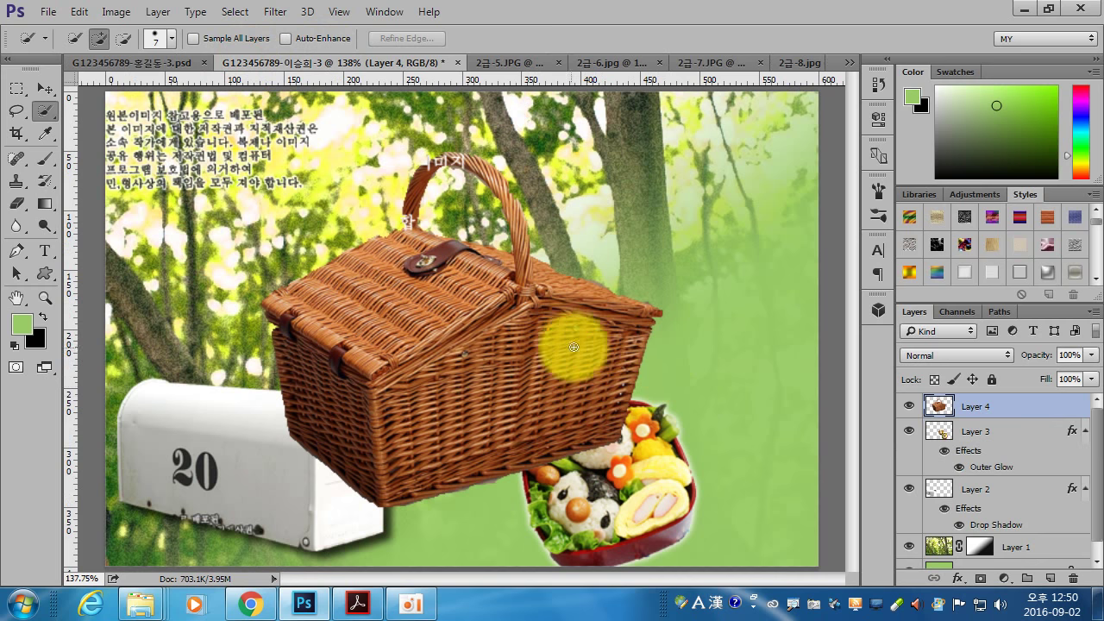
{"action": "key", "text": "ctrl+t"}
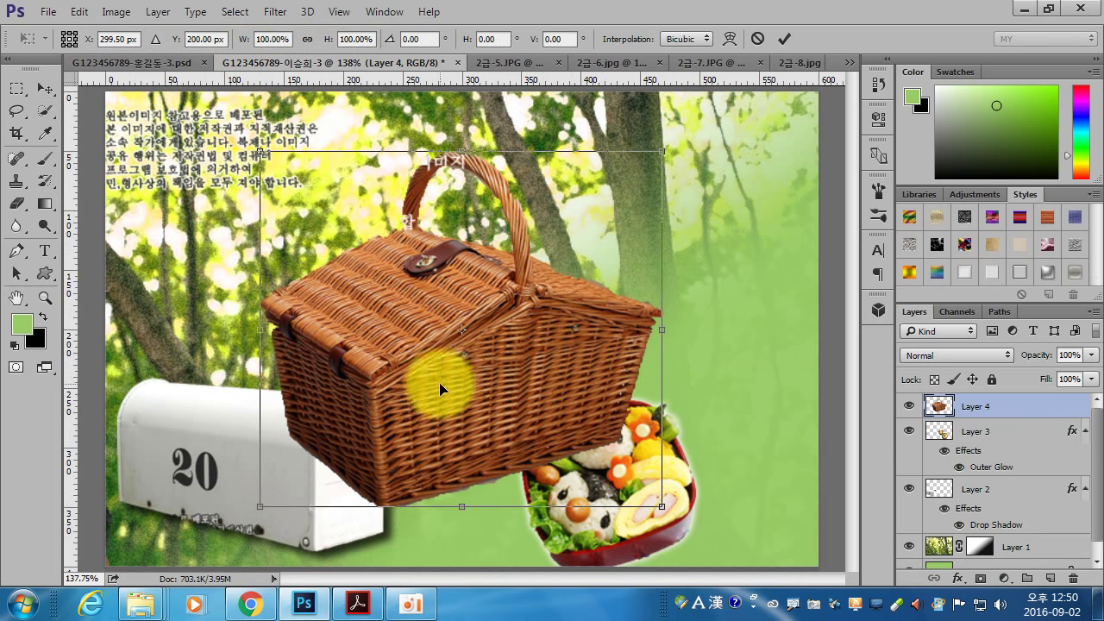
{"action": "left_click_drag", "start_coordinate": [256, 148], "coordinate": [356, 236]}
{"action": "mouse_move", "coordinate": [496, 430]}
{"action": "left_mouse_down"}
{"action": "mouse_move", "coordinate": [606, 360]}
{"action": "mouse_move", "coordinate": [652, 285]}
{"action": "mouse_move", "coordinate": [675, 346]}
{"action": "mouse_move", "coordinate": [709, 326]}
{"action": "left_mouse_up"}
{"action": "key", "text": "Return"}
{"action": "key", "text": "w"}
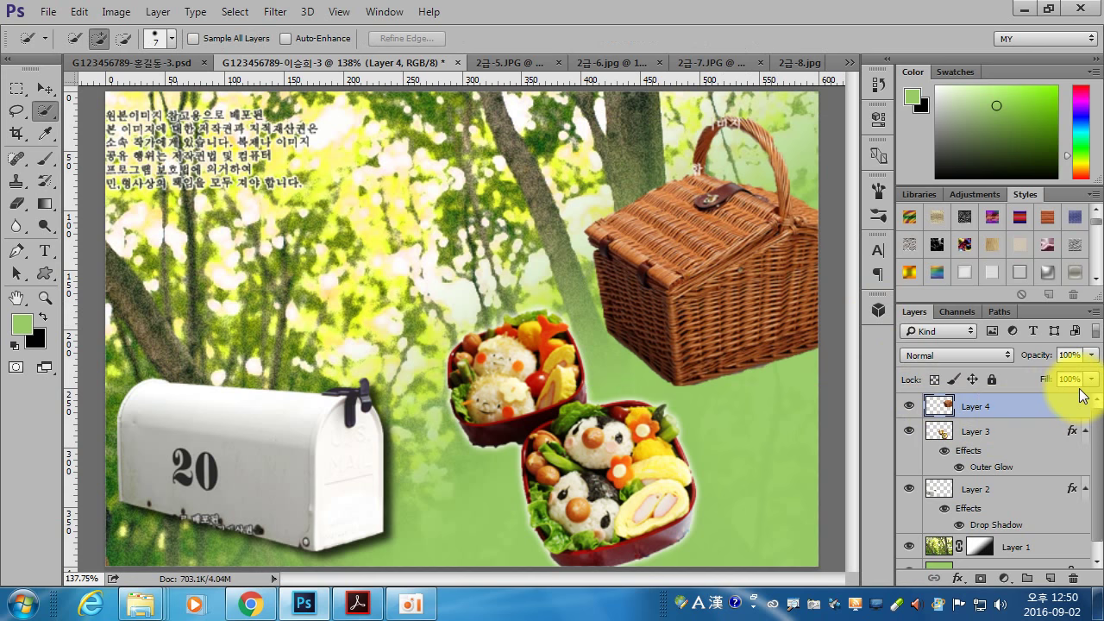
{"action": "double_click", "coordinate": [1026, 407]}
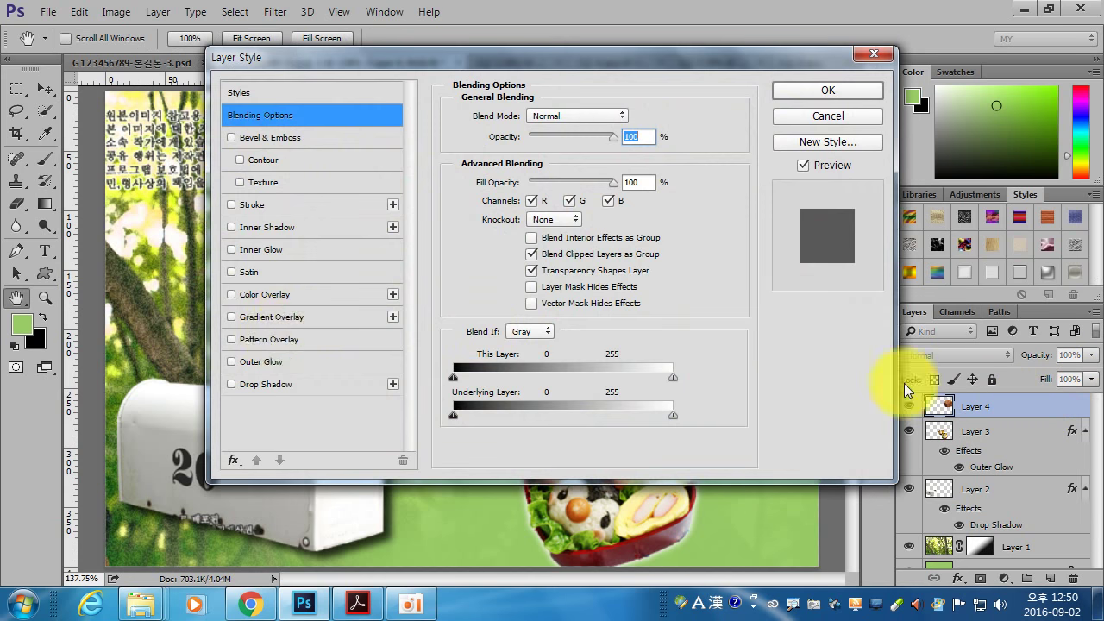
{"action": "left_click", "coordinate": [286, 138]}
{"action": "left_click_drag", "start_coordinate": [522, 64], "coordinate": [612, 382]}
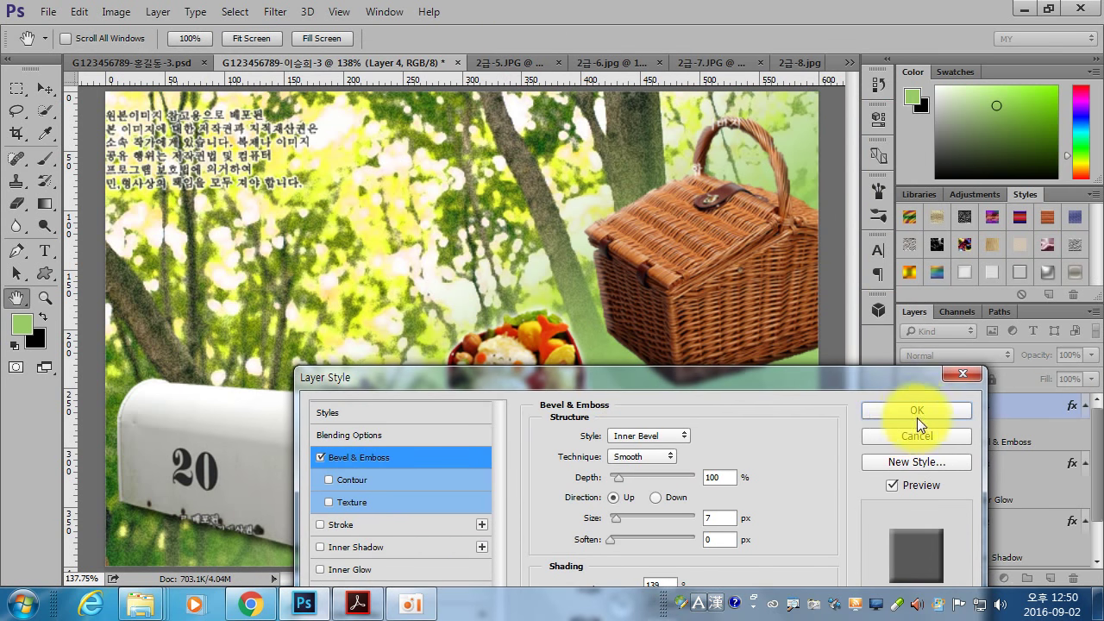
{"action": "left_click", "coordinate": [917, 412]}
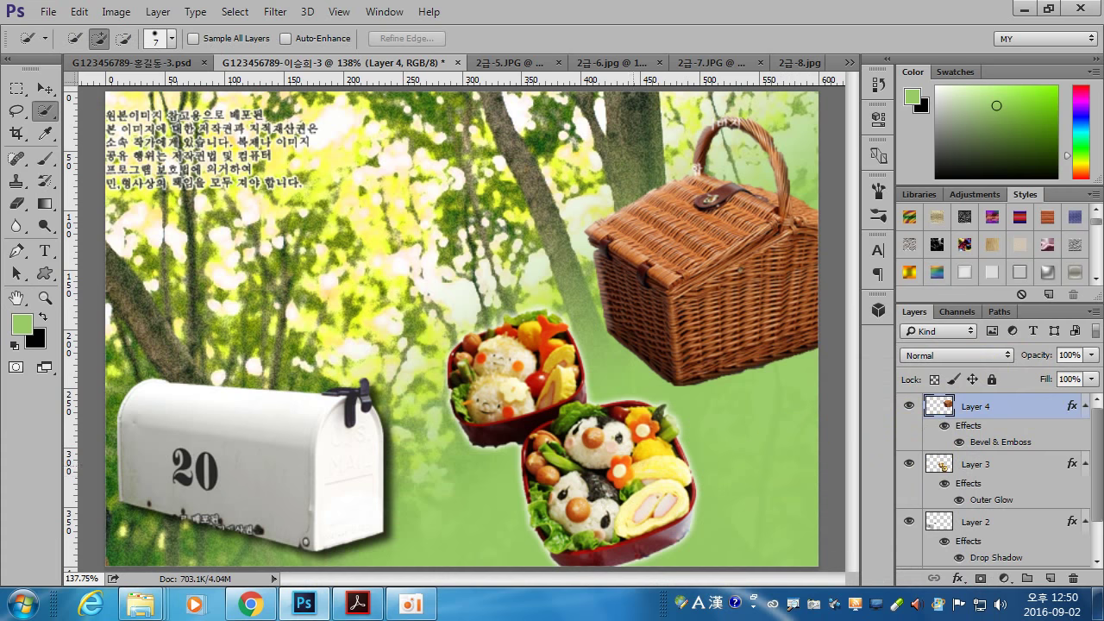
{"action": "left_click", "coordinate": [357, 603]}
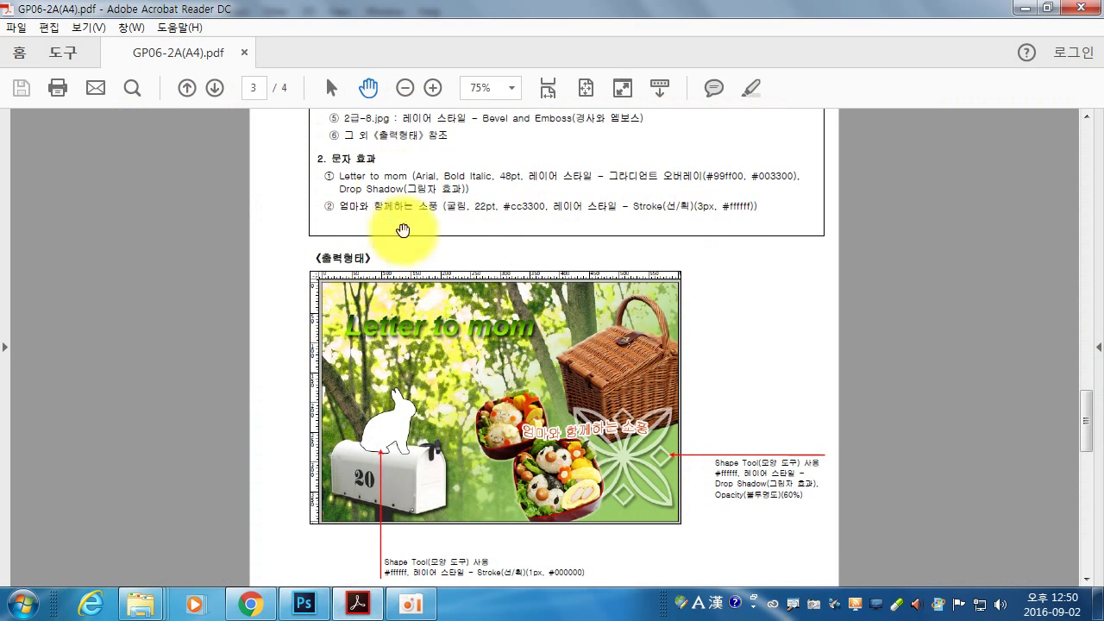
{"action": "scroll", "coordinate": [402, 227], "scroll_direction": "down", "scroll_amount": 1}
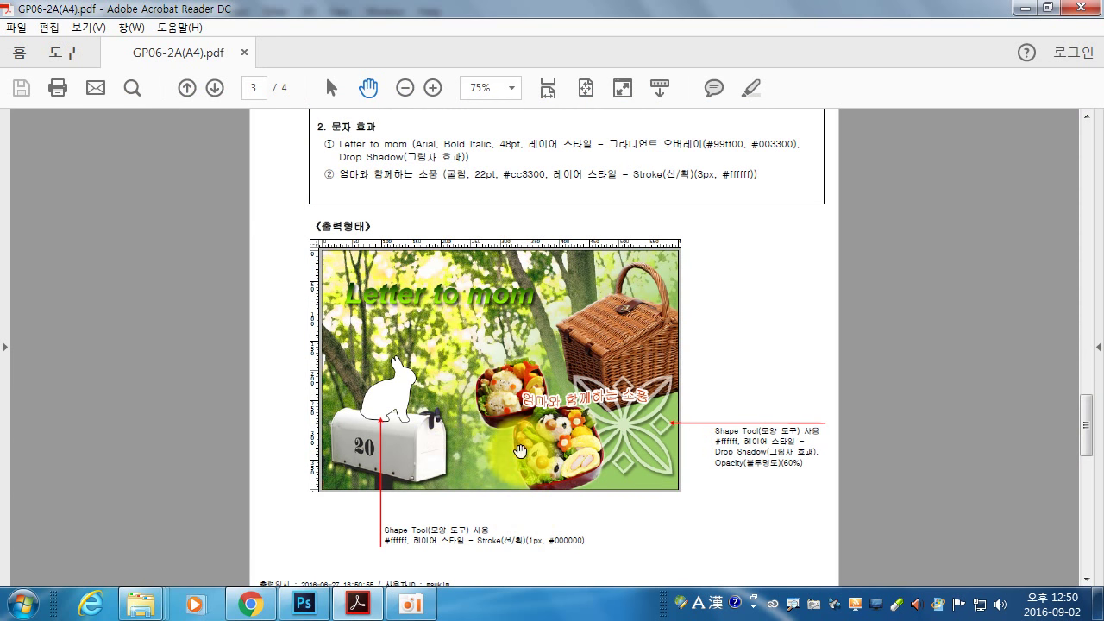
- Set the Type tool to Arial Bold Italic at 48 pt in the composite
{"action": "left_click", "coordinate": [312, 609]}
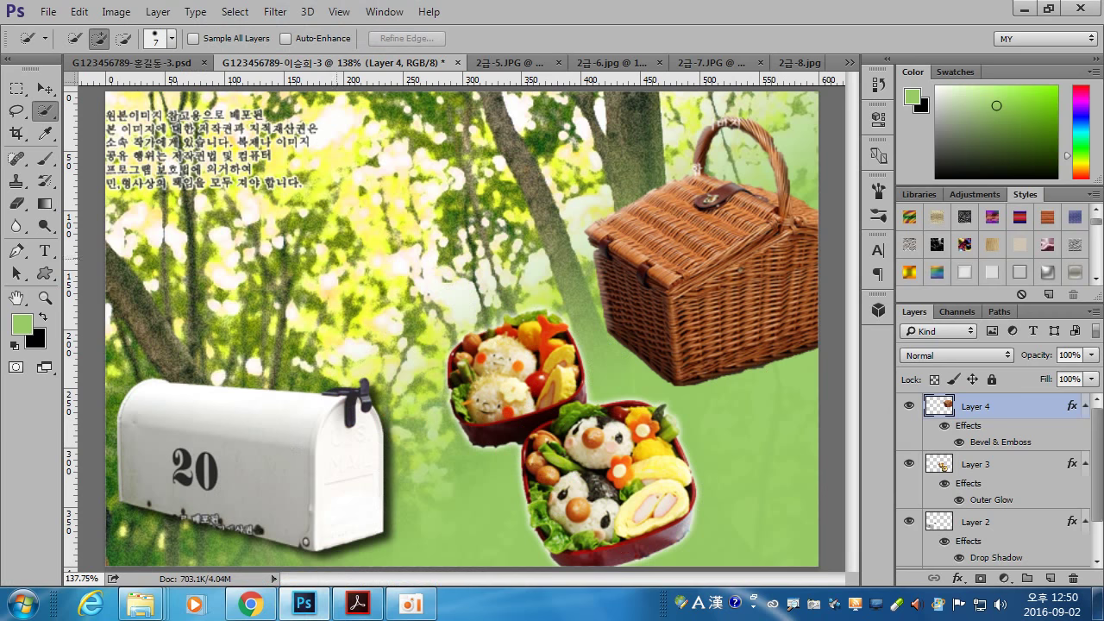
{"action": "left_click", "coordinate": [44, 251]}
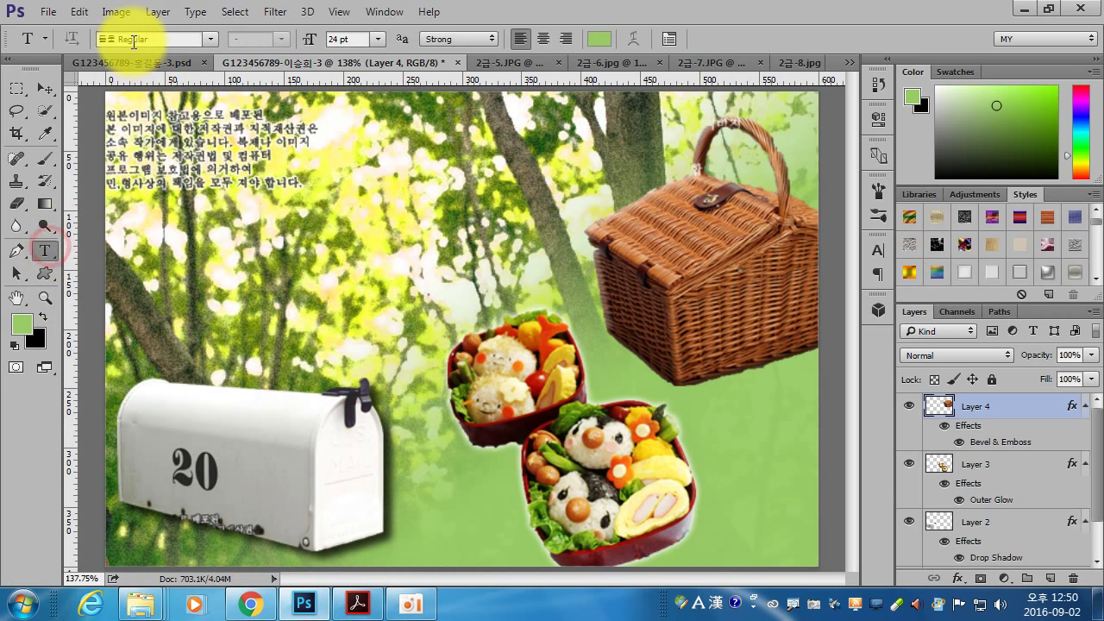
{"action": "left_click", "coordinate": [209, 38]}
{"action": "scroll", "coordinate": [228, 448], "scroll_direction": "down", "scroll_amount": 8}
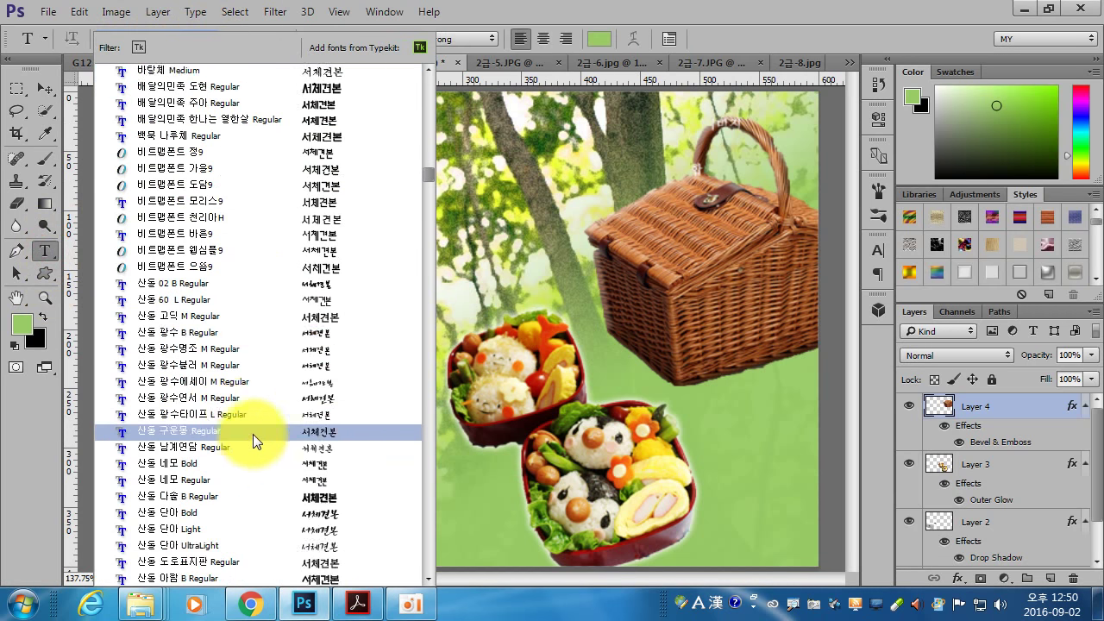
{"action": "left_click_drag", "start_coordinate": [431, 185], "coordinate": [437, 271]}
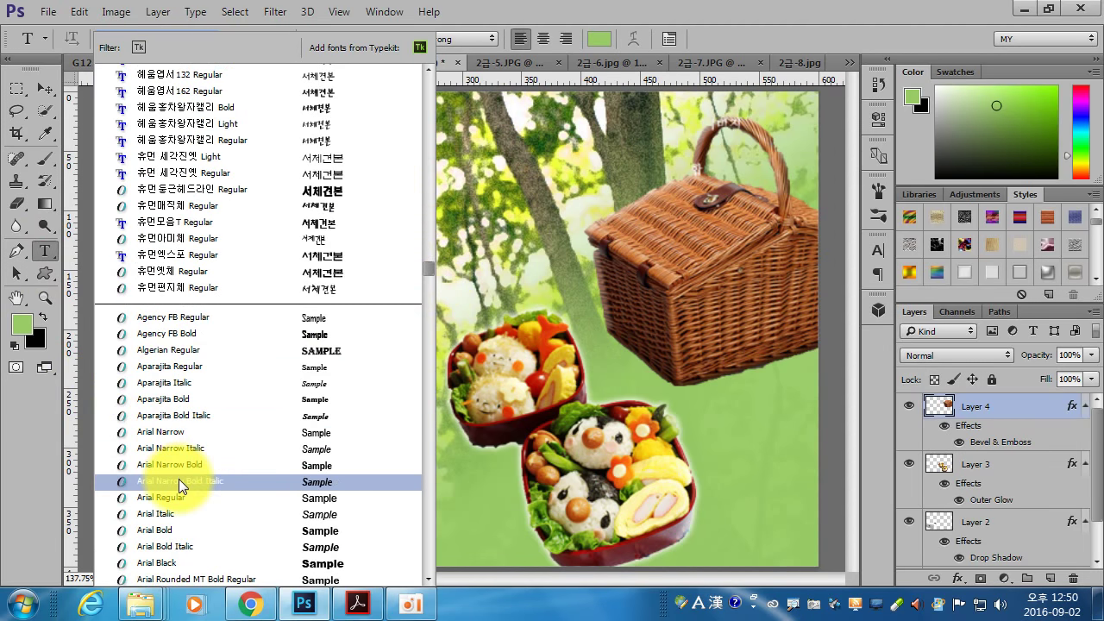
{"action": "left_click", "coordinate": [180, 545]}
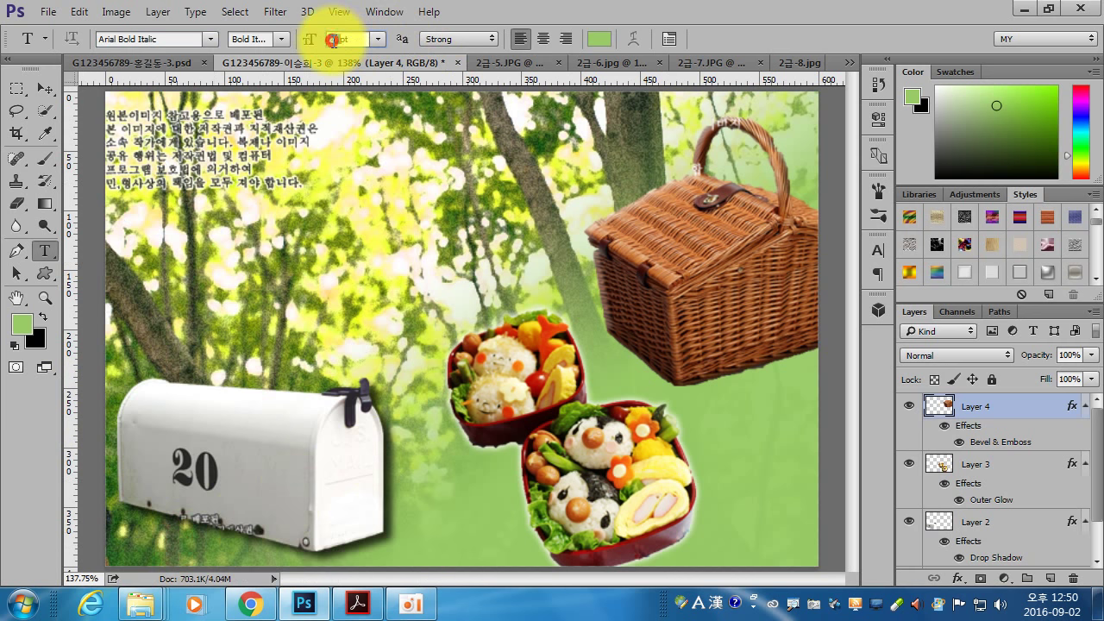
{"action": "left_click", "coordinate": [332, 40]}
{"action": "type", "text": "48"}
{"action": "key", "text": "Return"}
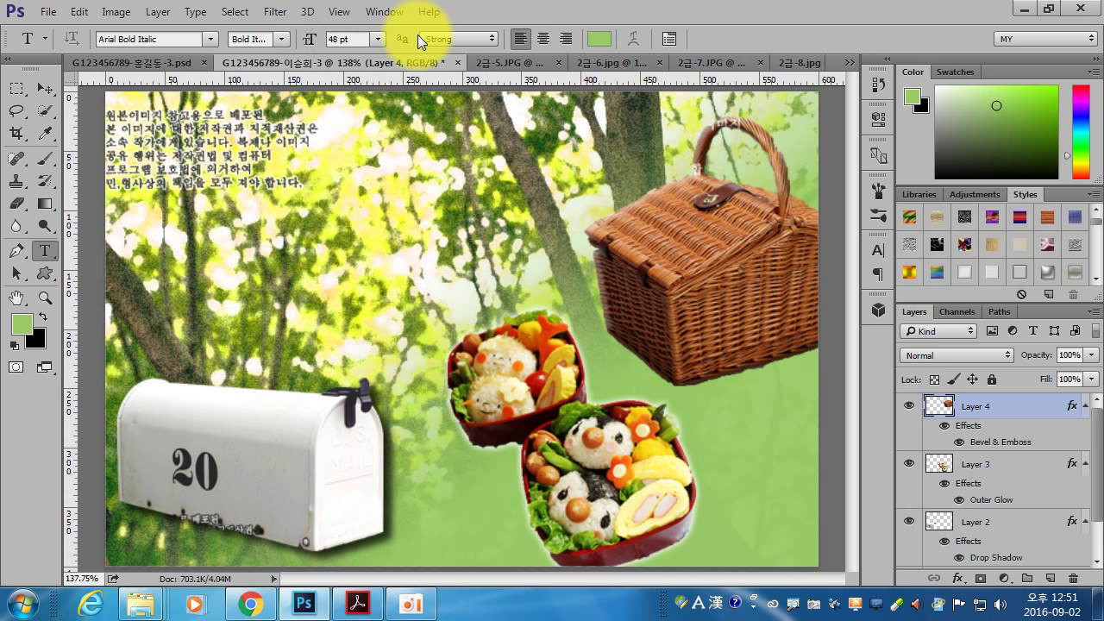
- Type 'Letter to mom' below the Korean notice and commit it
{"action": "left_click", "coordinate": [206, 231]}
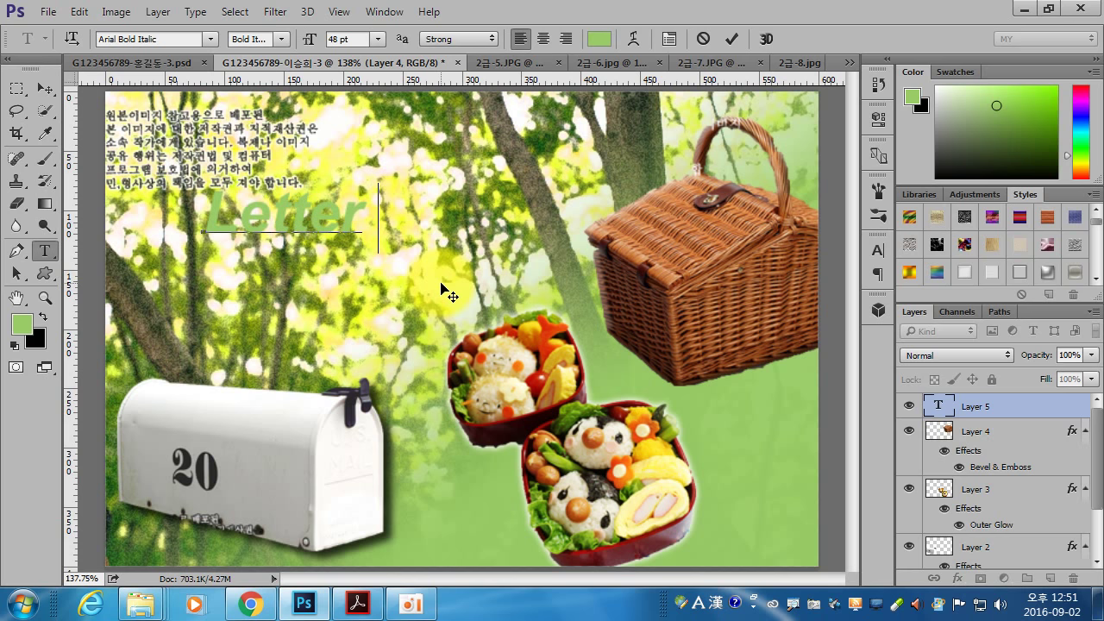
{"action": "type", "text": "mom"}
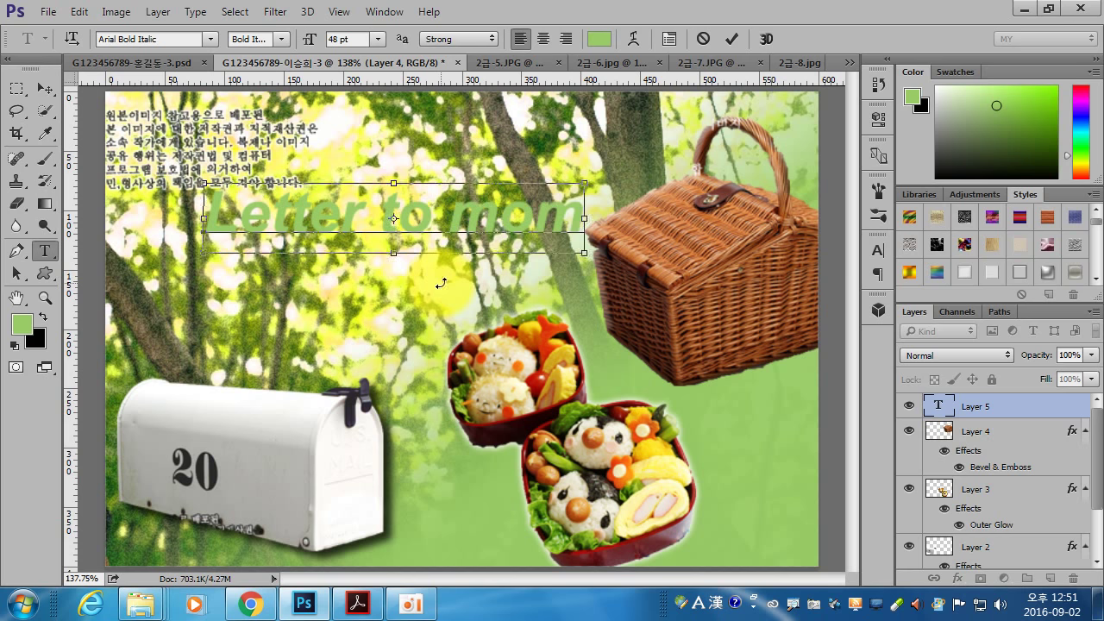
{"action": "left_click", "coordinate": [440, 283]}
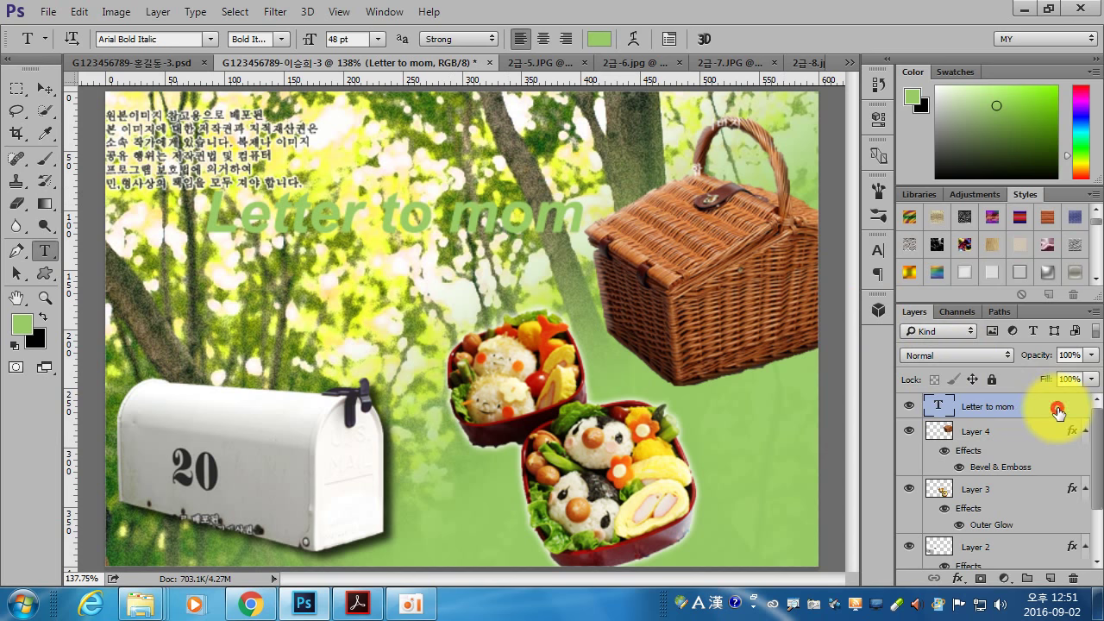
- Enable Gradient Overlay on the title and set its starting stop to 99ff00
{"action": "double_click", "coordinate": [1058, 413]}
{"action": "left_click", "coordinate": [294, 317]}
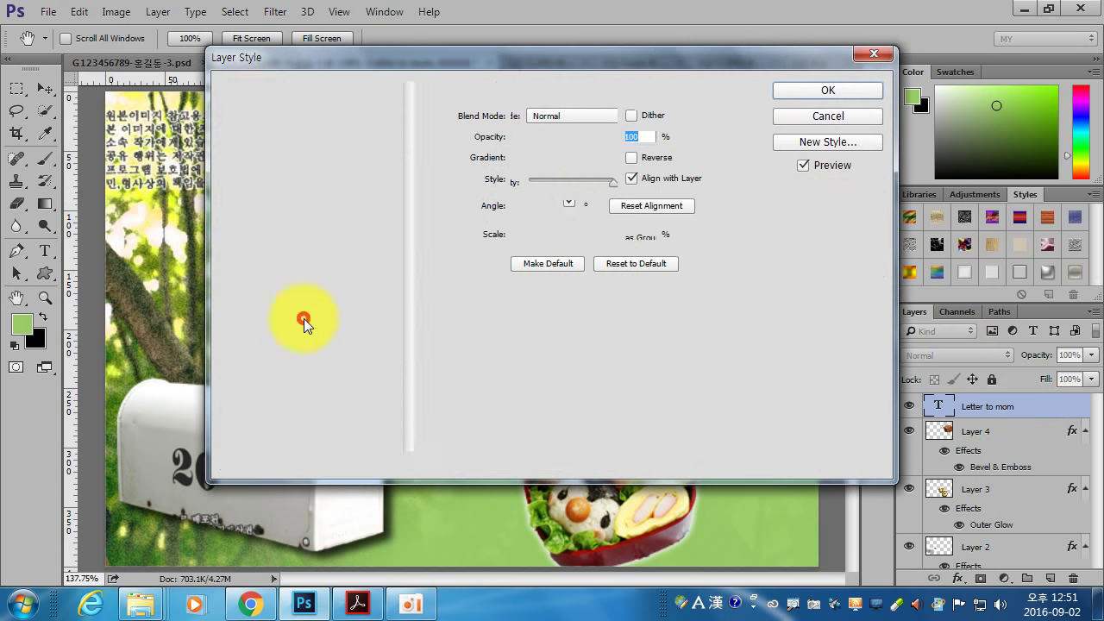
{"action": "left_click_drag", "start_coordinate": [583, 53], "coordinate": [749, 179]}
{"action": "left_click", "coordinate": [693, 252]}
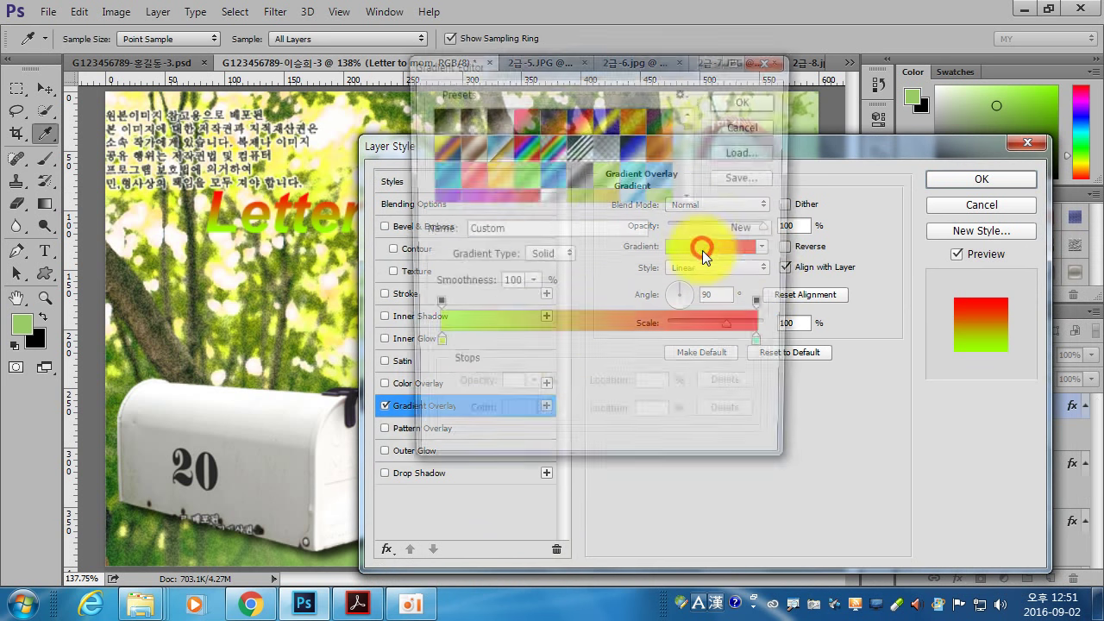
{"action": "left_click", "coordinate": [432, 347]}
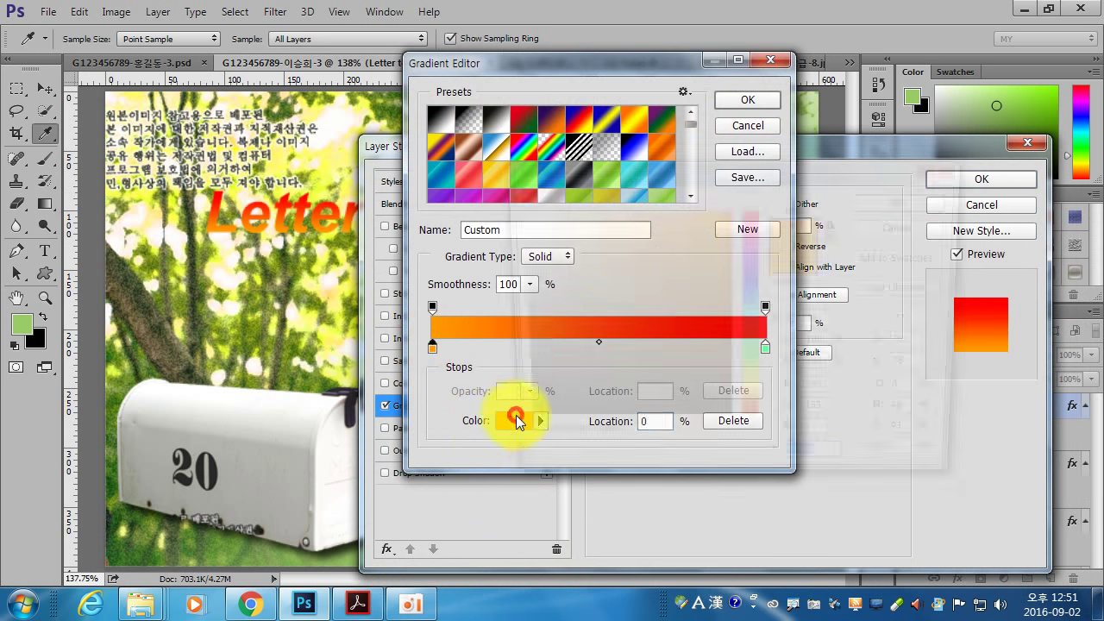
{"action": "left_click", "coordinate": [514, 420]}
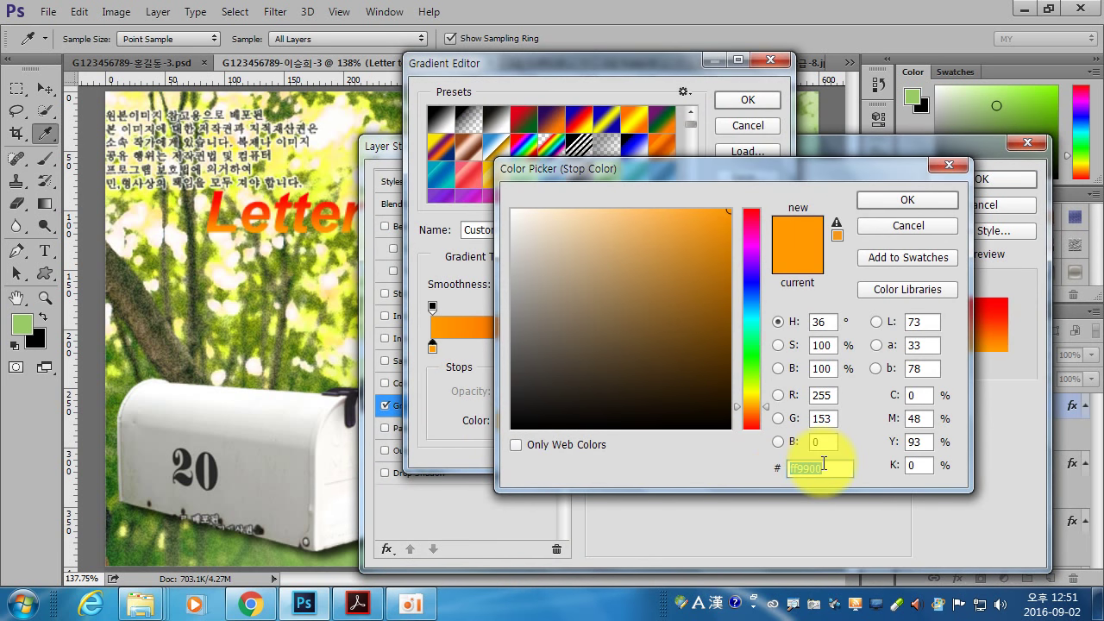
{"action": "type", "text": "99"}
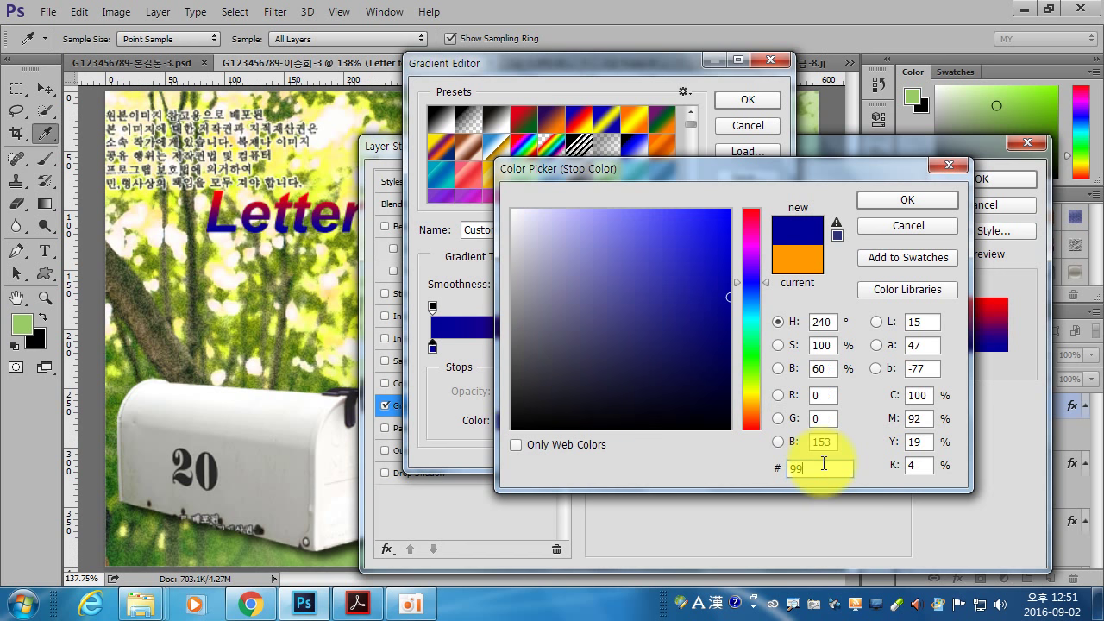
{"action": "type", "text": "ff00"}
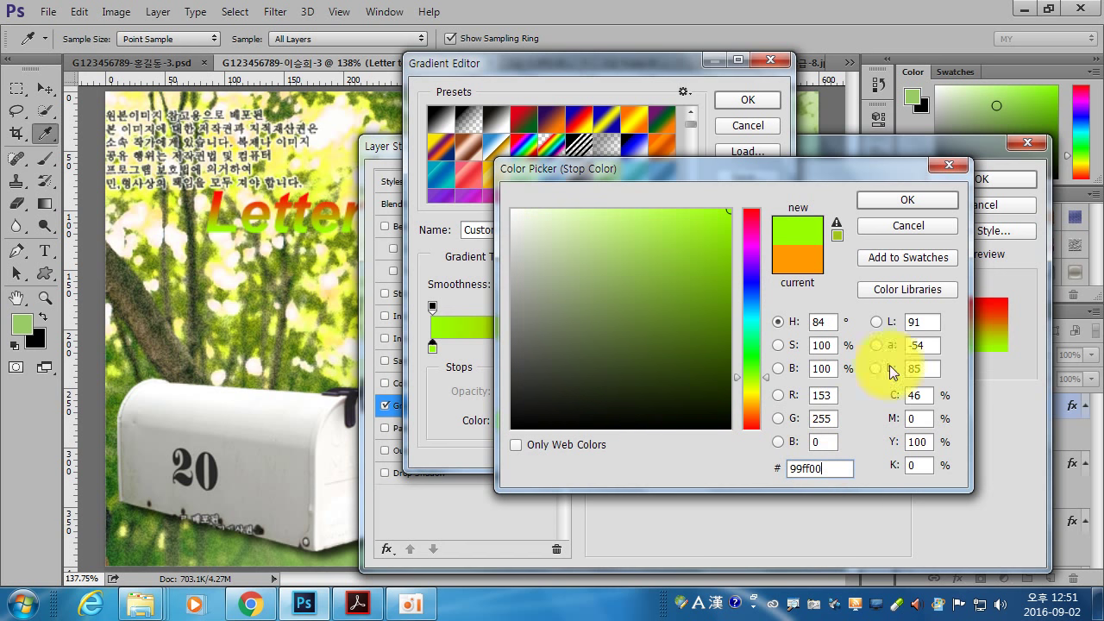
{"action": "left_click", "coordinate": [907, 200]}
- Set the gradient's end stop to 003300, recheck the 99ff00 start, and apply the overlay
{"action": "left_click", "coordinate": [766, 347]}
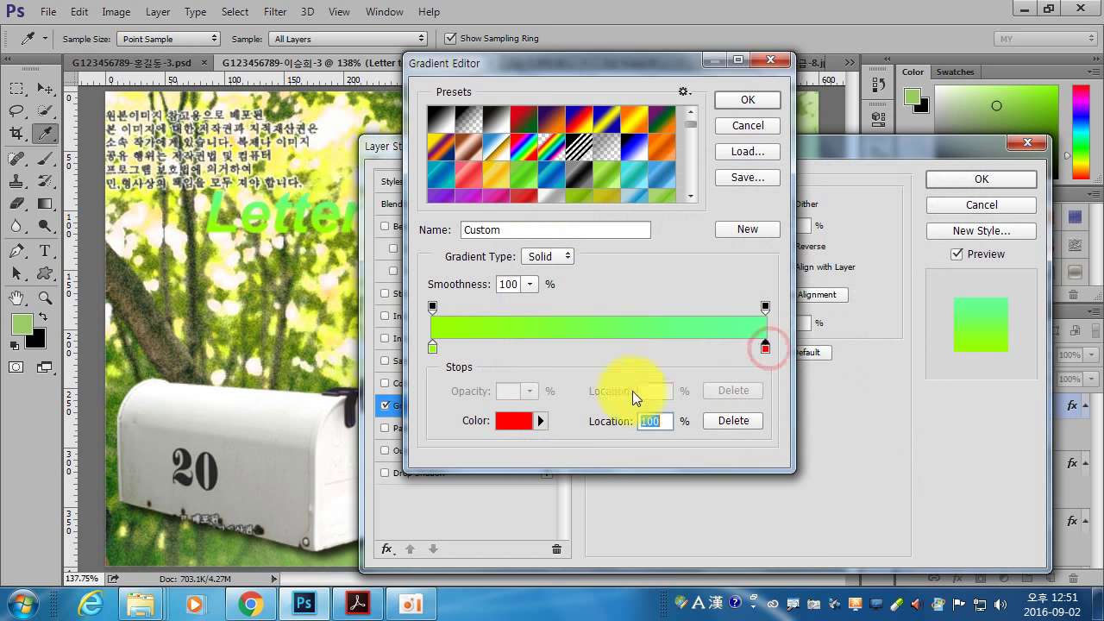
{"action": "left_click", "coordinate": [514, 421]}
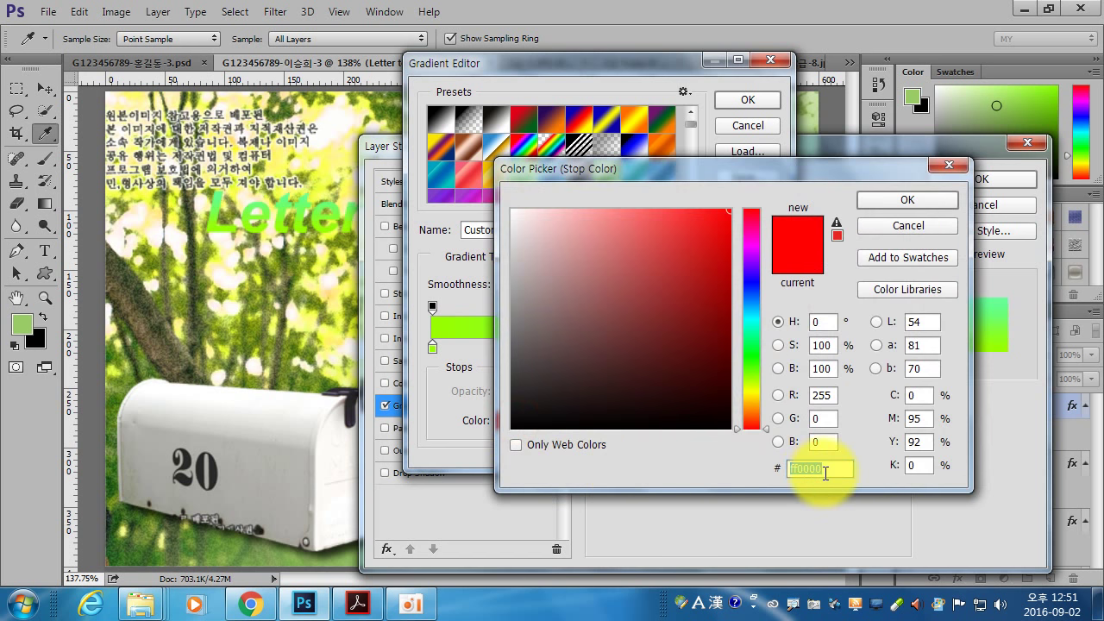
{"action": "type", "text": "00"}
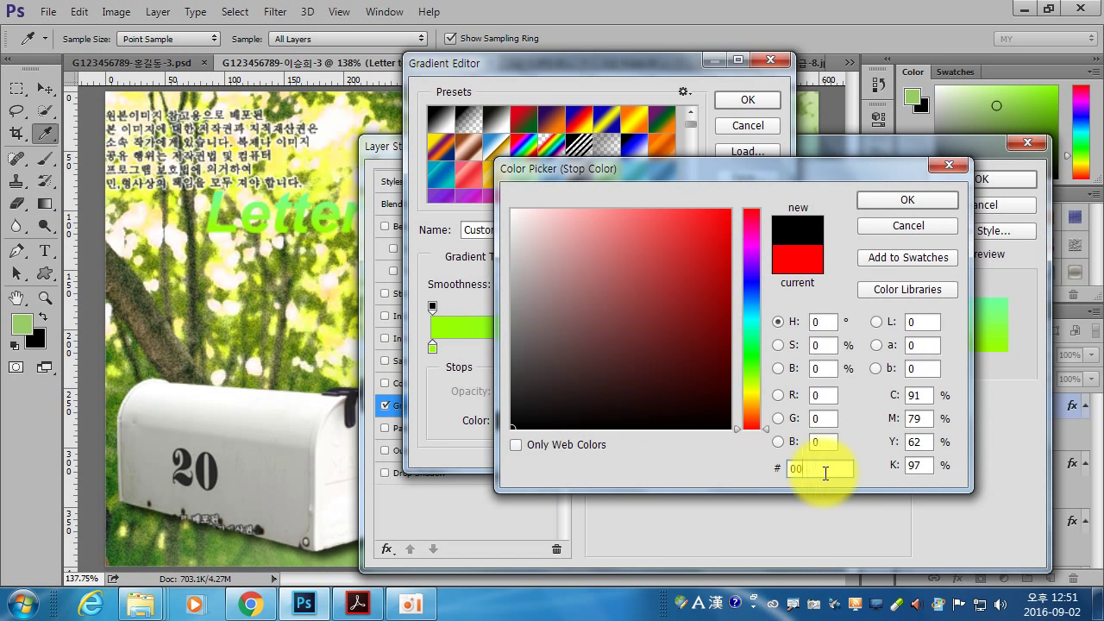
{"action": "type", "text": "3300"}
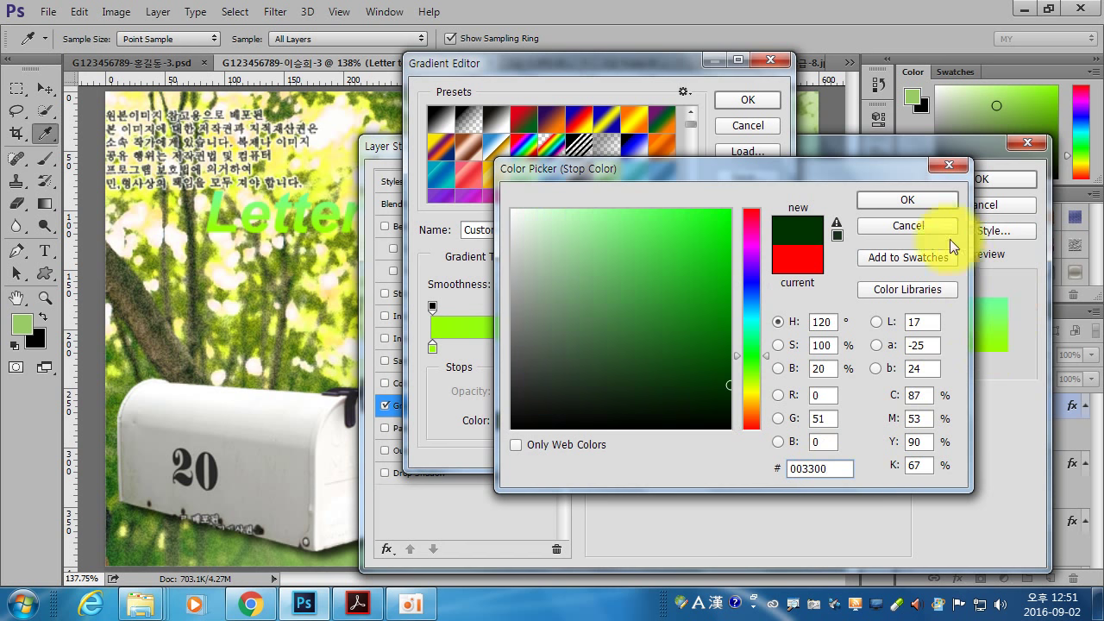
{"action": "left_click", "coordinate": [932, 199]}
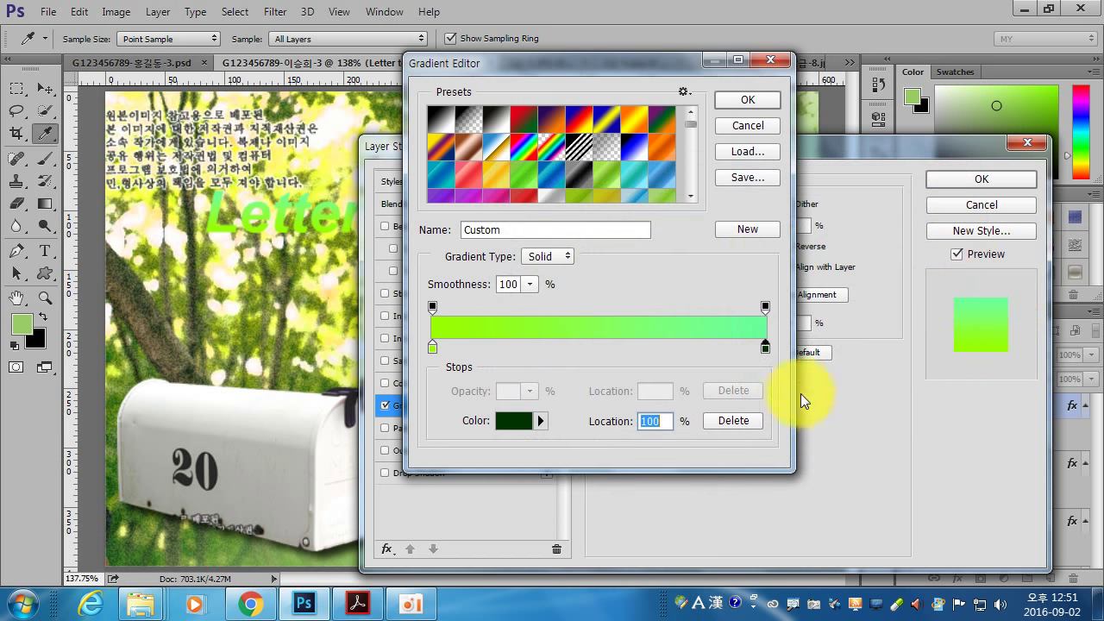
{"action": "left_click", "coordinate": [766, 349]}
{"action": "left_click", "coordinate": [432, 346]}
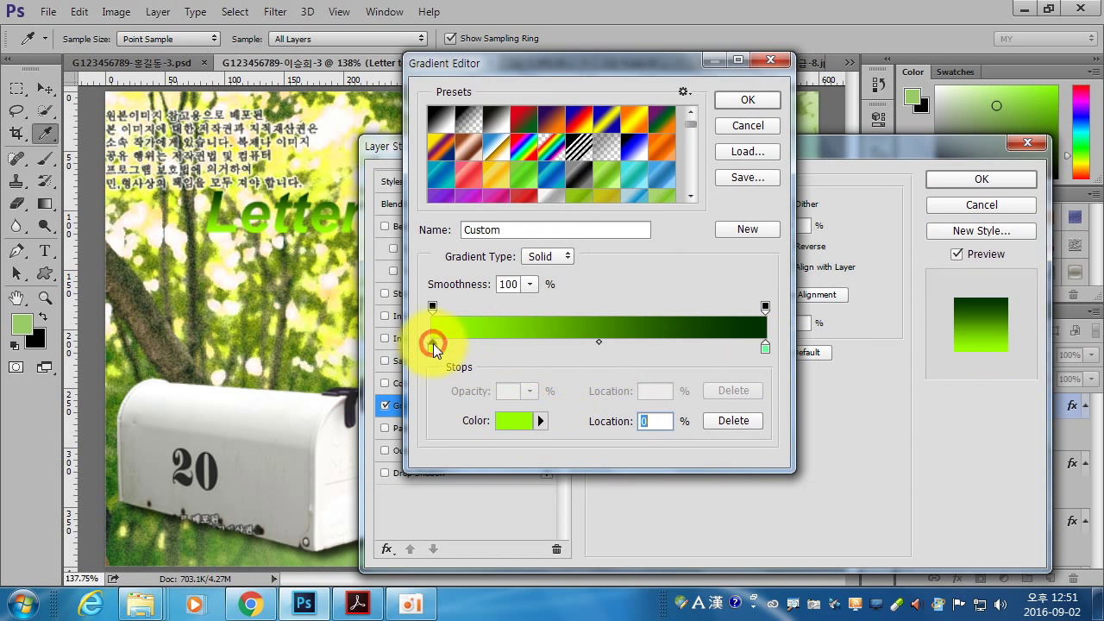
{"action": "left_click", "coordinate": [509, 421]}
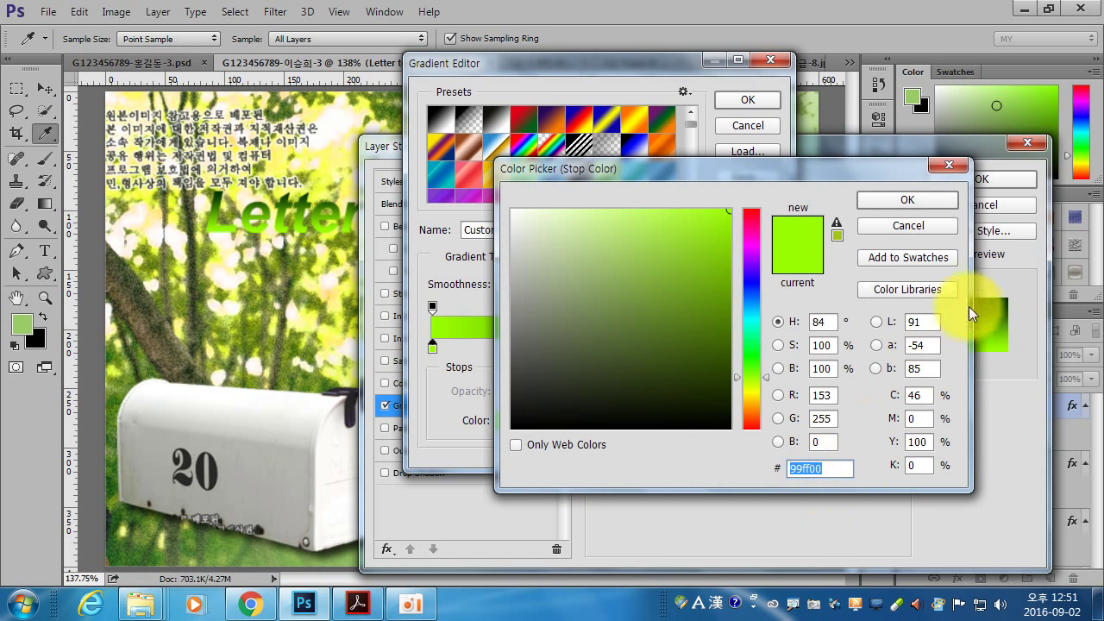
{"action": "left_click", "coordinate": [907, 200]}
{"action": "left_click", "coordinate": [748, 100]}
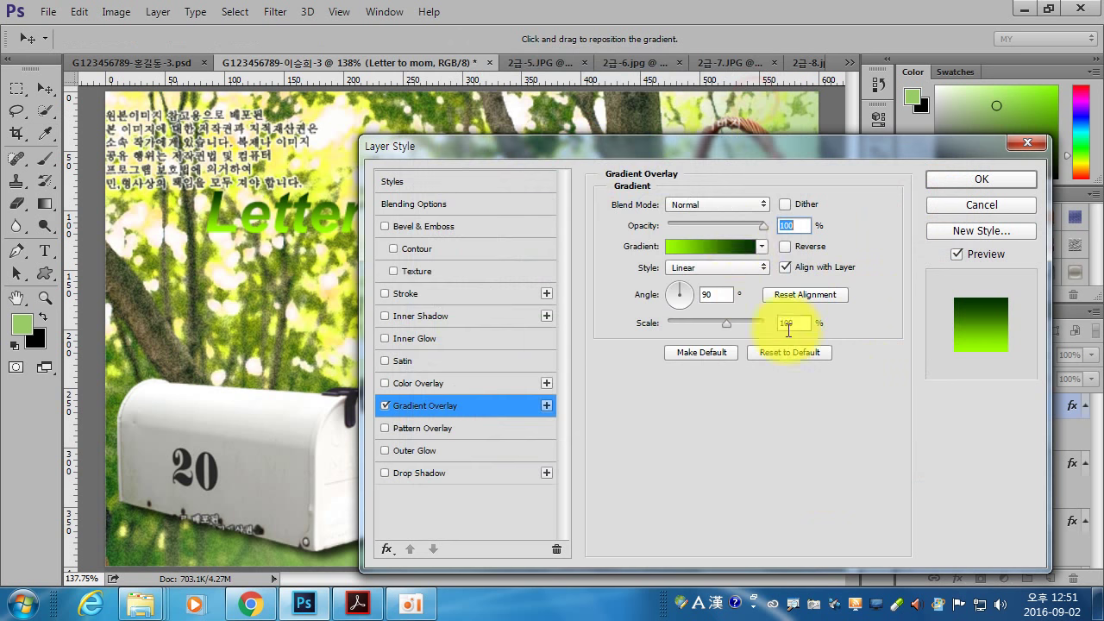
{"action": "left_click", "coordinate": [983, 180]}
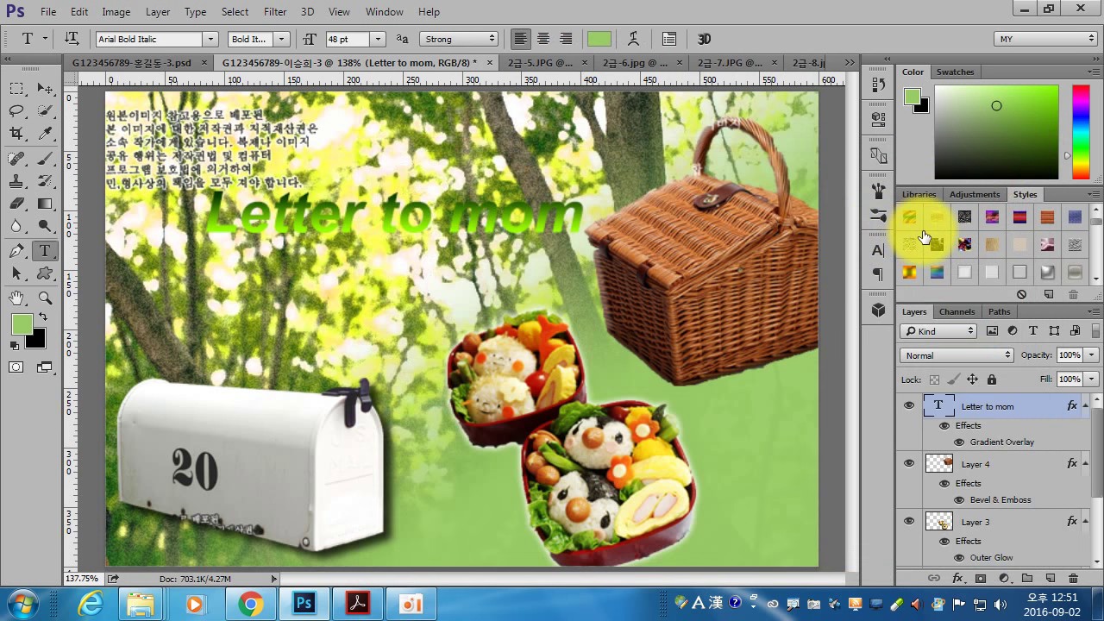
- Add a Drop Shadow to the 'Letter to mom' title
{"action": "double_click", "coordinate": [948, 412]}
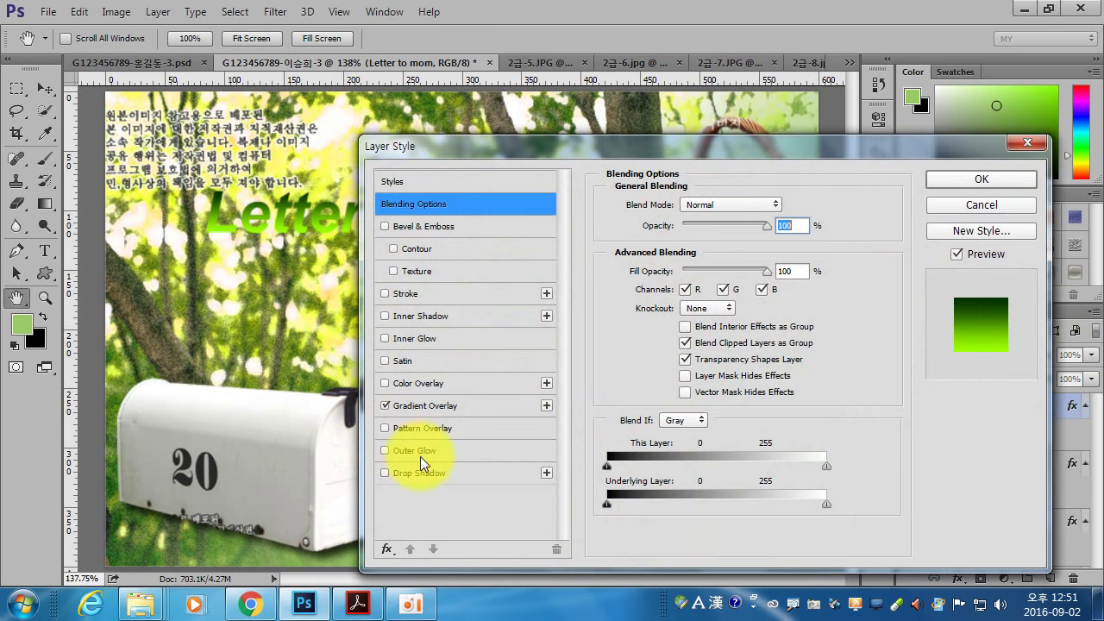
{"action": "left_click", "coordinate": [422, 473]}
{"action": "left_click", "coordinate": [953, 177]}
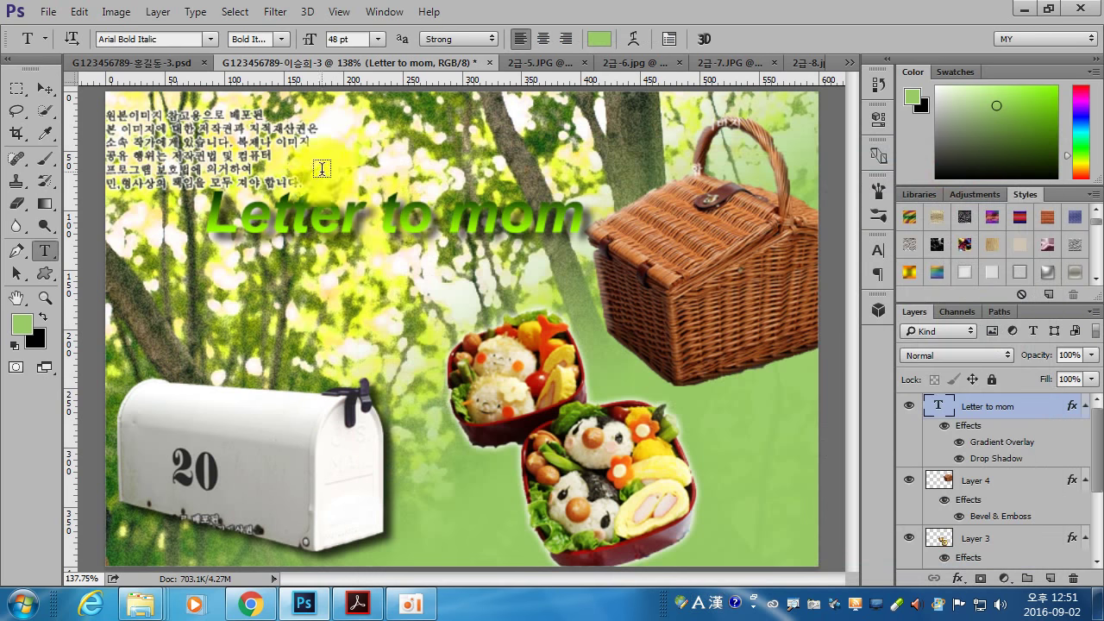
- Move the title up and left, then compare it against the reference PDF
{"action": "left_click", "coordinate": [46, 88]}
{"action": "left_click_drag", "start_coordinate": [324, 226], "coordinate": [273, 183]}
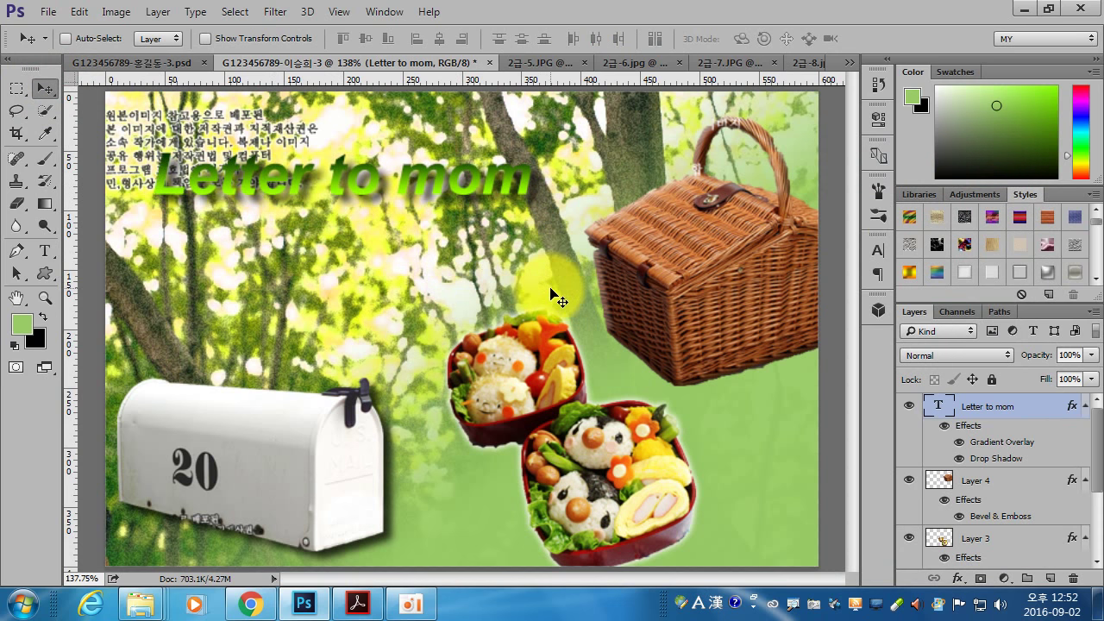
{"action": "left_click", "coordinate": [355, 603]}
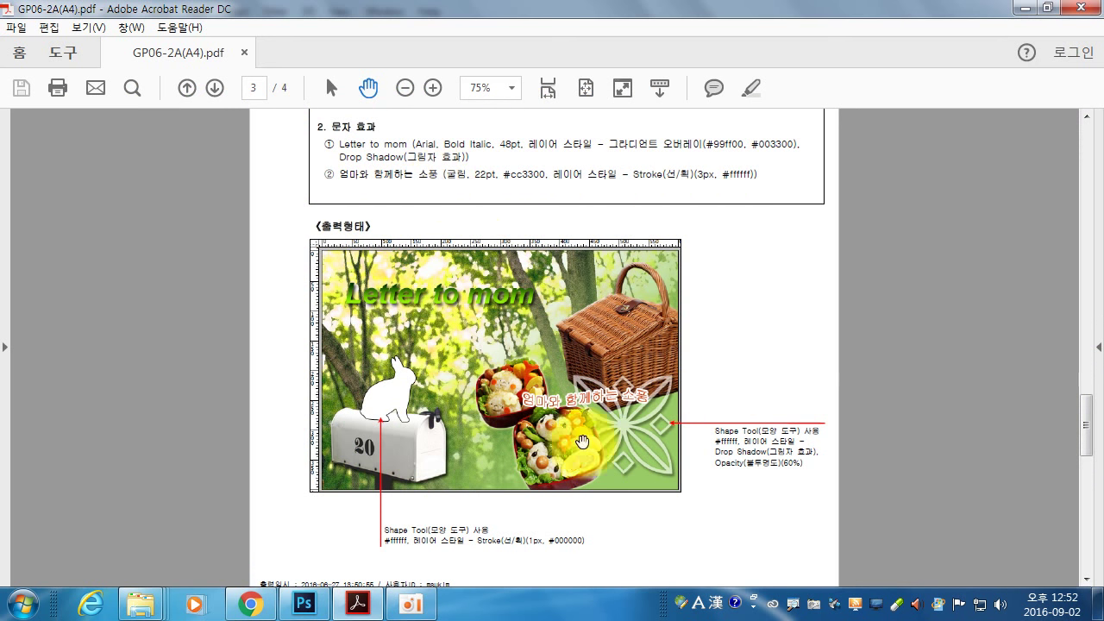
{"action": "left_click", "coordinate": [304, 602]}
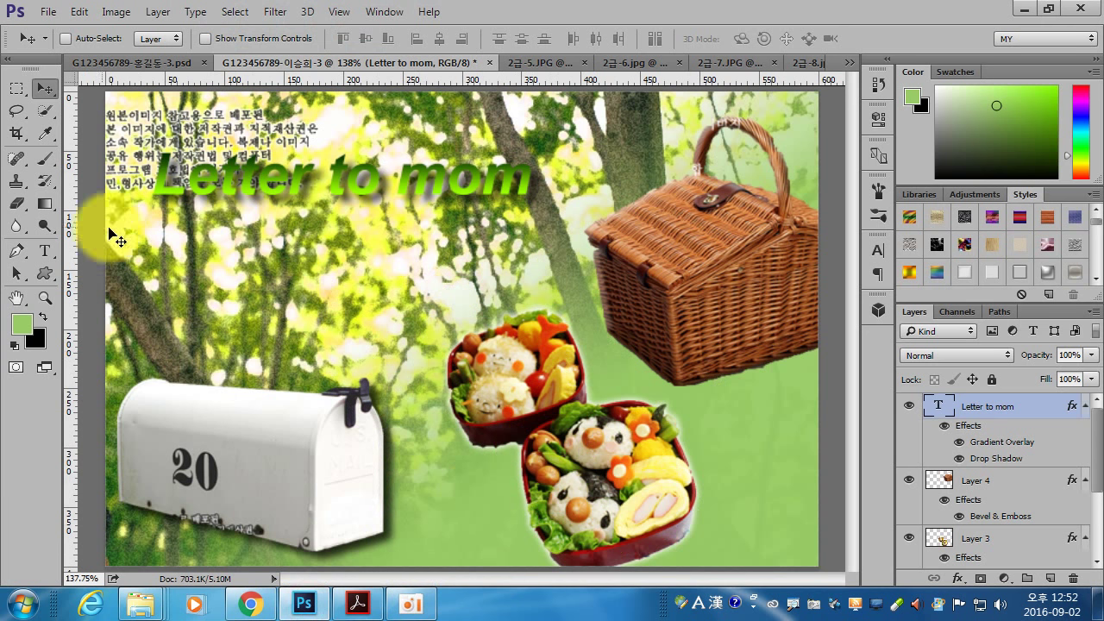
- Add the subtitle '엄마와 함께하는 소풍' above the lunch boxes in a Korean font, 22 pt, #cc3300
{"action": "left_click", "coordinate": [45, 250]}
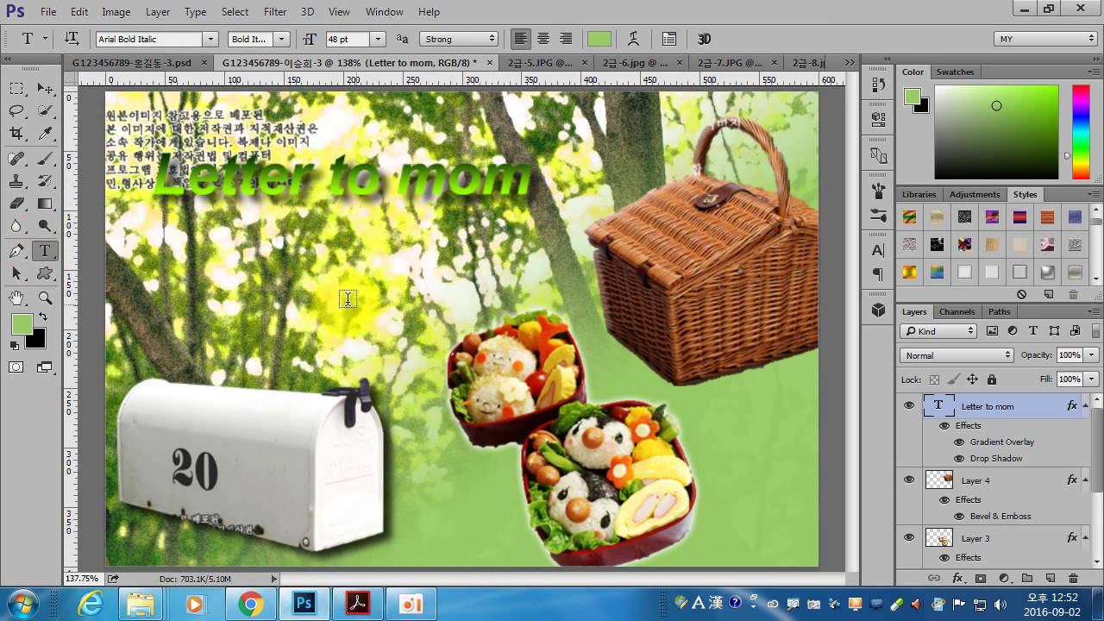
{"action": "left_click", "coordinate": [406, 301]}
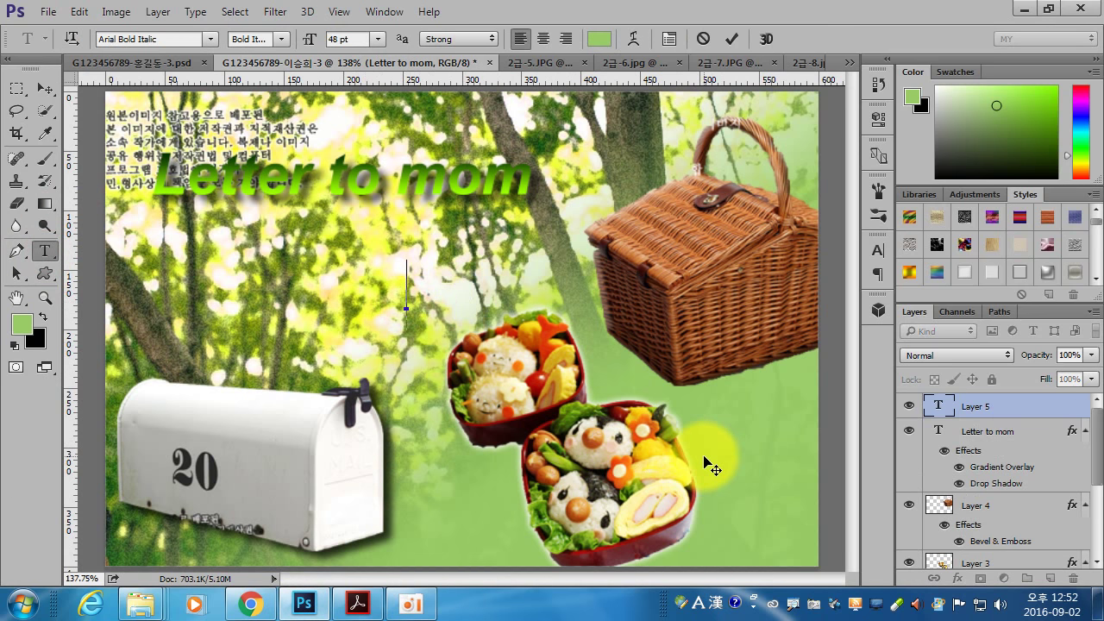
{"action": "left_click", "coordinate": [210, 38]}
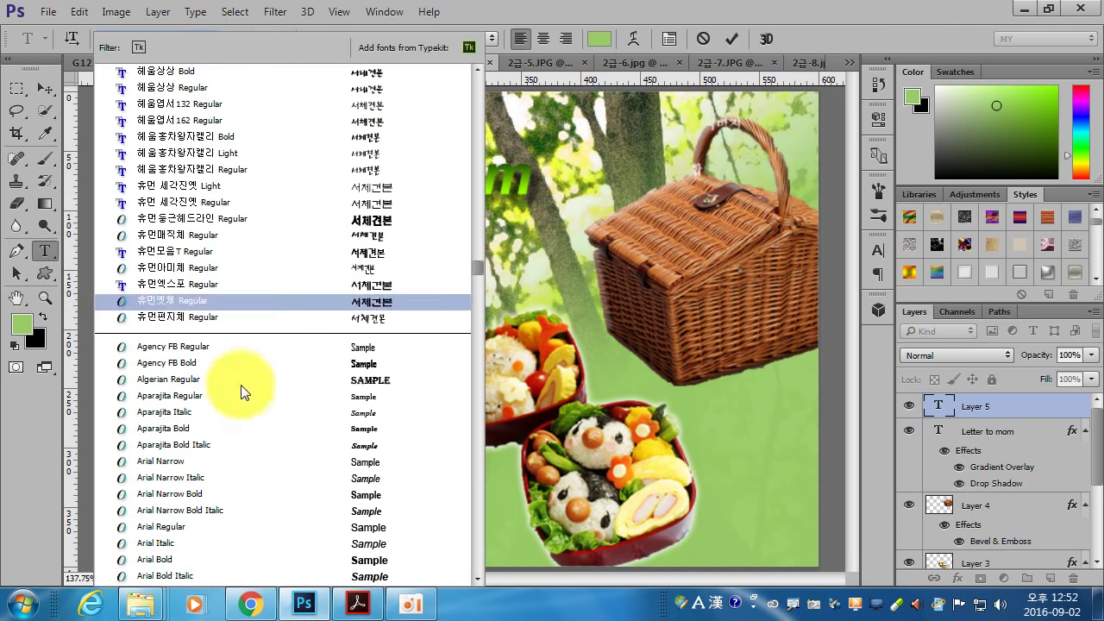
{"action": "left_click_drag", "start_coordinate": [479, 280], "coordinate": [496, 157]}
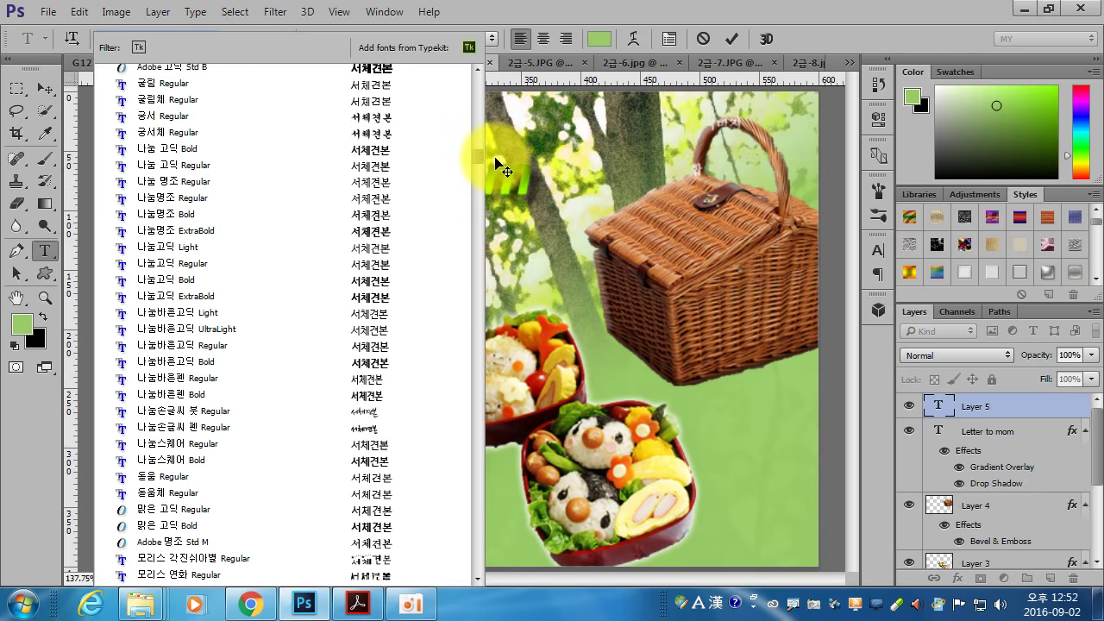
{"action": "left_click", "coordinate": [157, 85]}
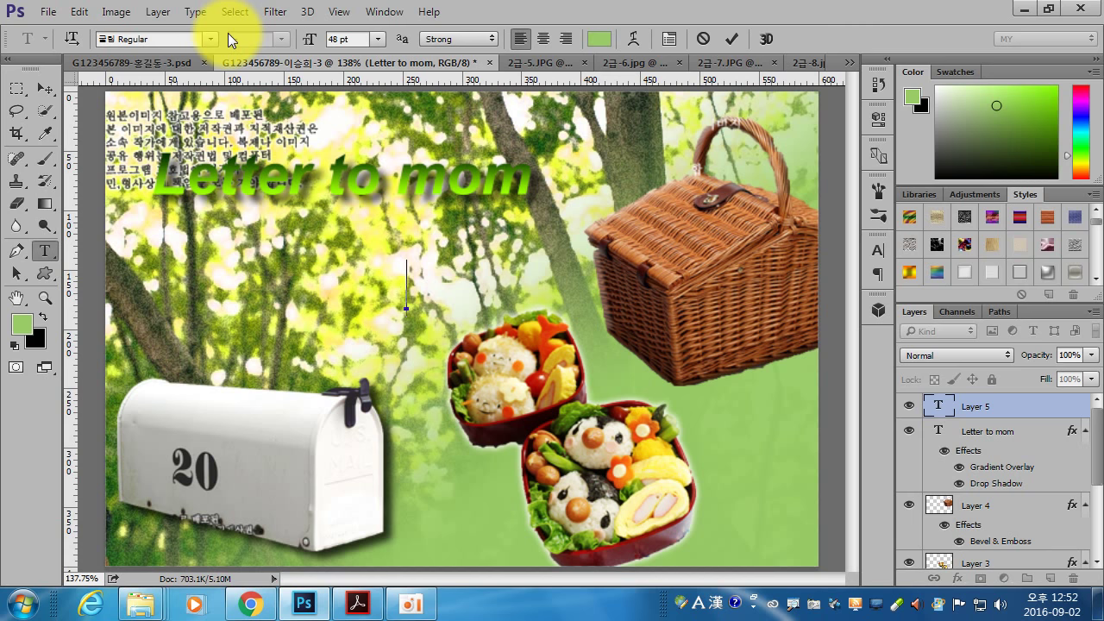
{"action": "left_click", "coordinate": [335, 38]}
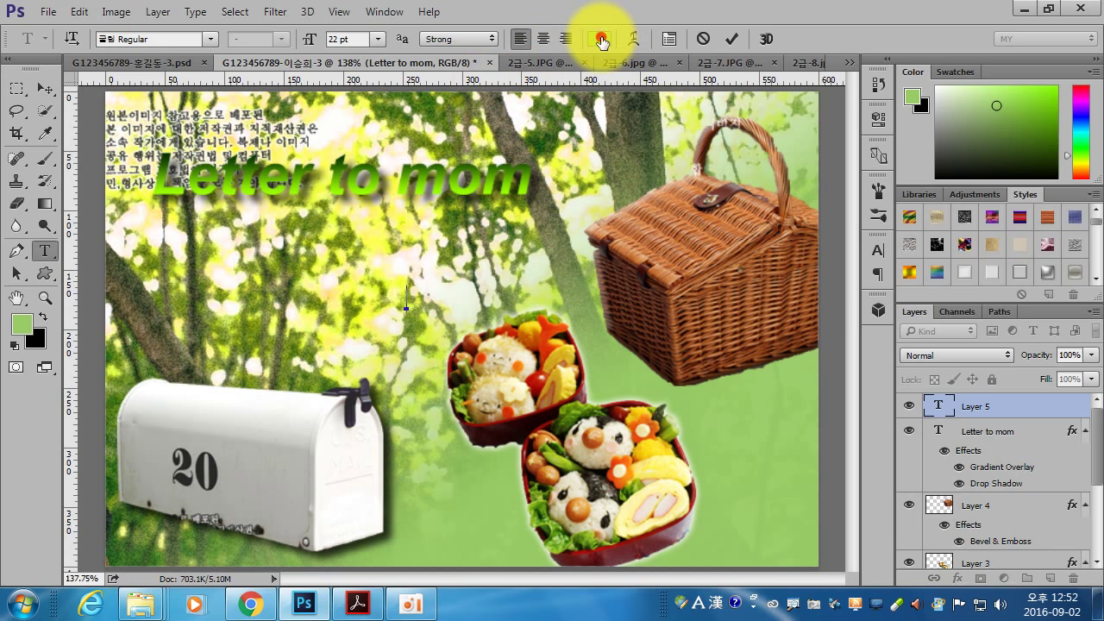
{"action": "left_click", "coordinate": [601, 40]}
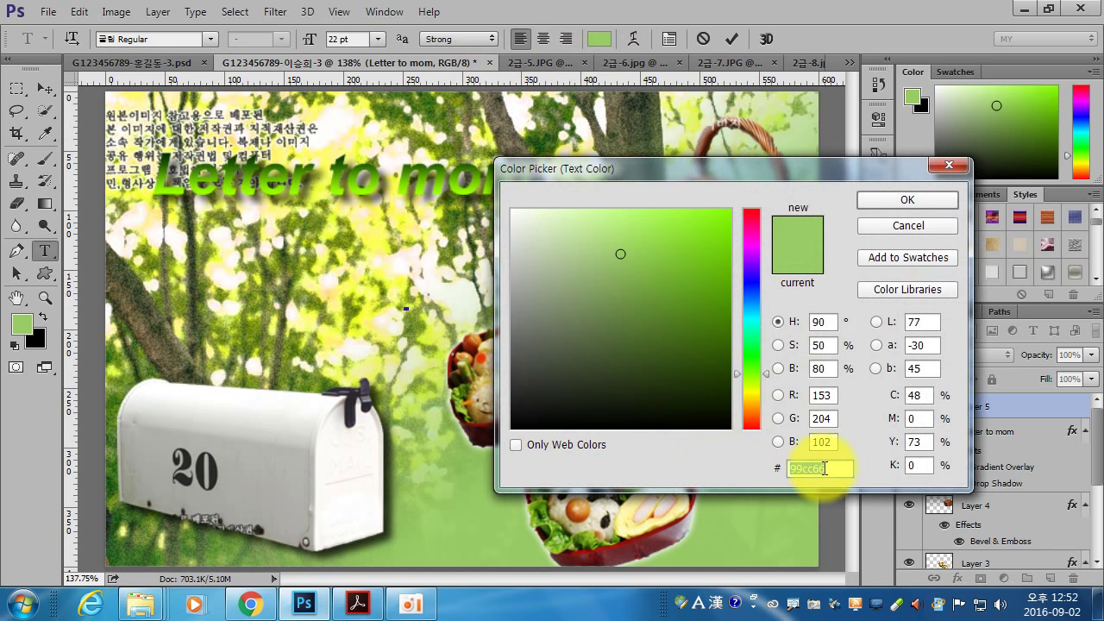
{"action": "type", "text": "cc33"}
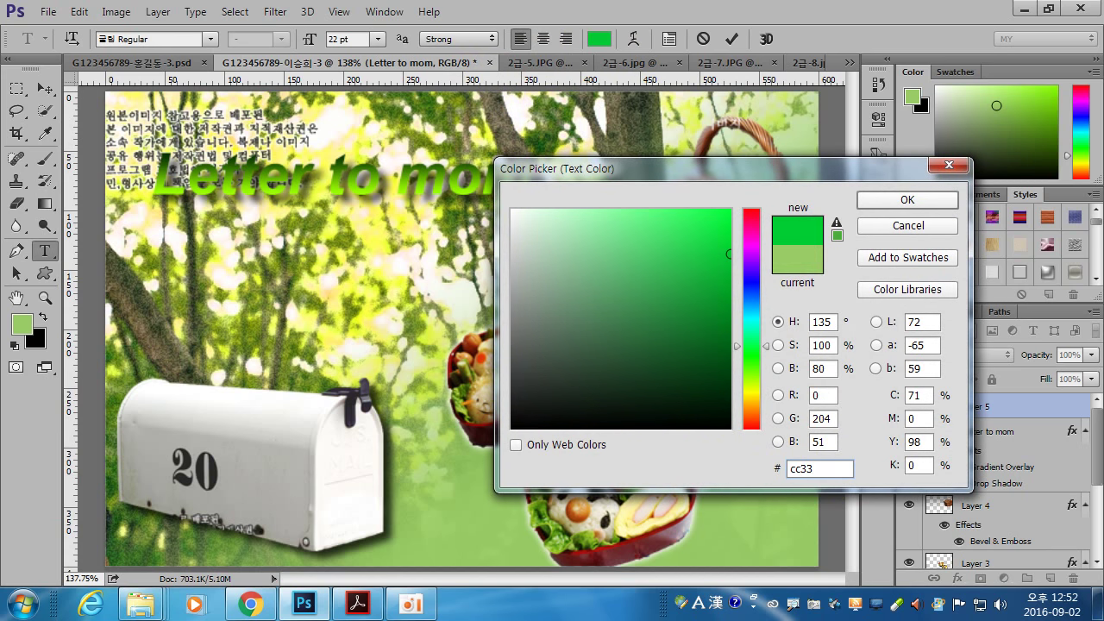
{"action": "type", "text": "00"}
{"action": "key", "text": "Return"}
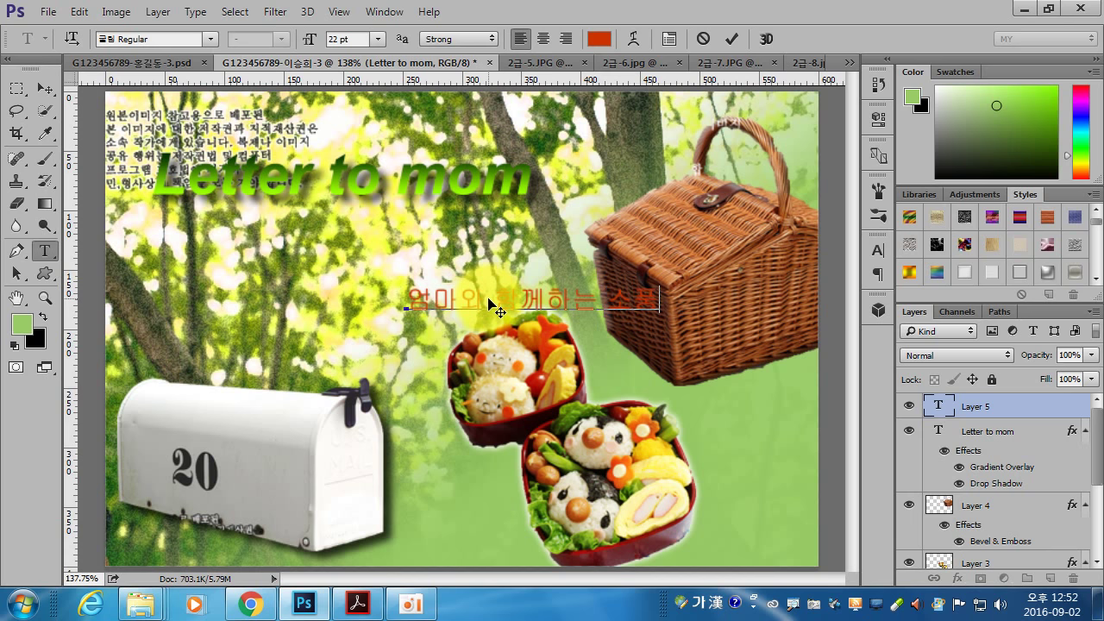
{"action": "key", "text": "ctrl+Return"}
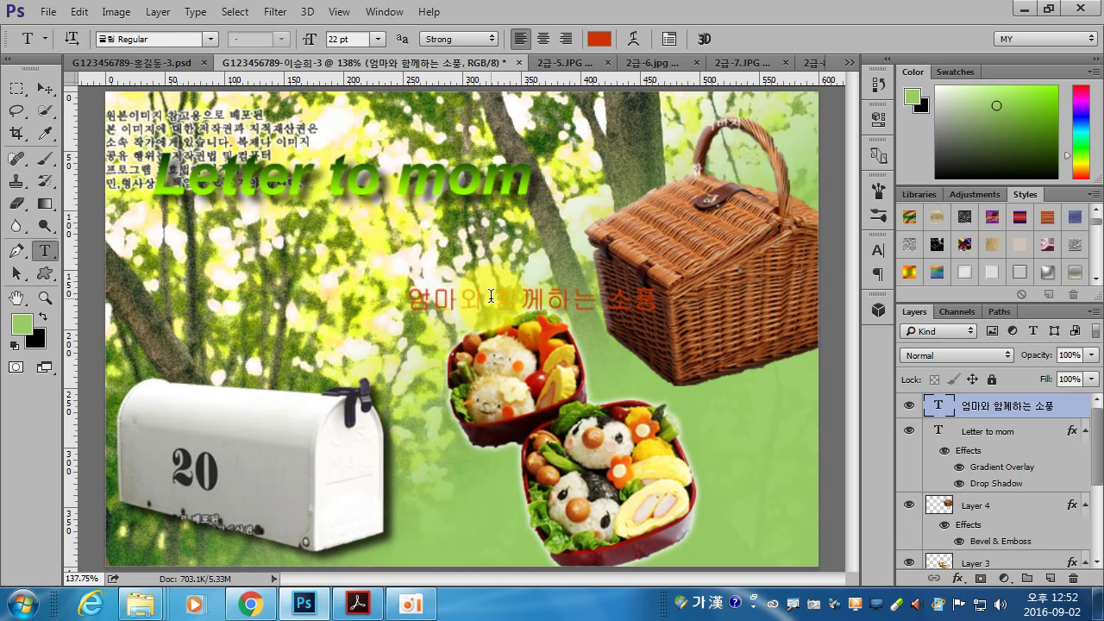
- Outline the subtitle with a 3 px white Stroke
{"action": "double_click", "coordinate": [1077, 415]}
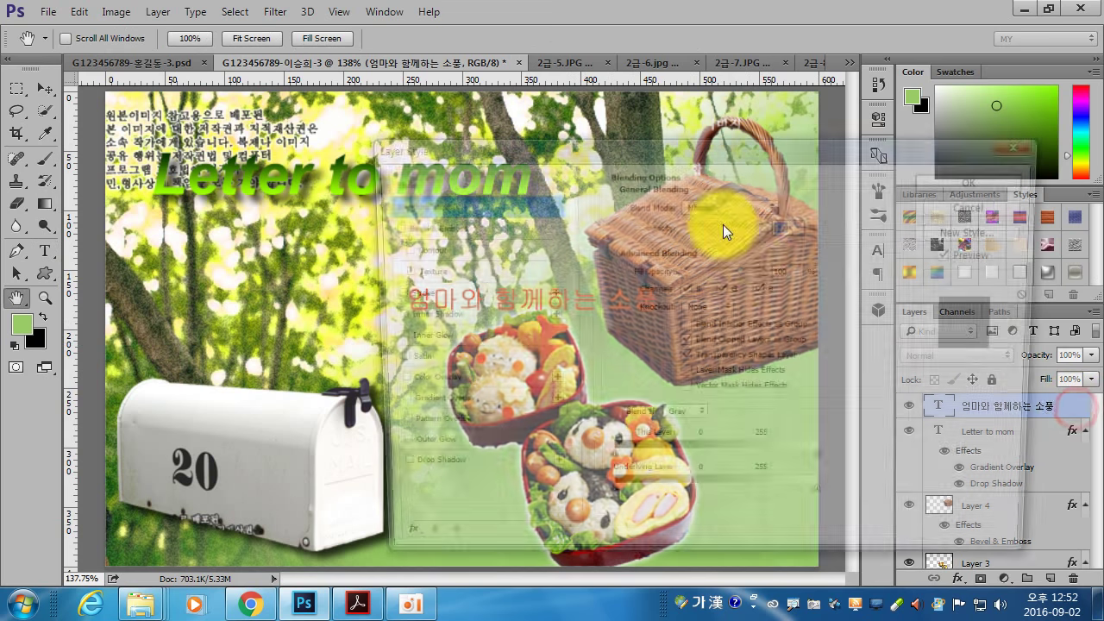
{"action": "left_click", "coordinate": [438, 293]}
{"action": "double_click", "coordinate": [784, 201]}
{"action": "type", "text": "3"}
{"action": "left_click", "coordinate": [649, 339]}
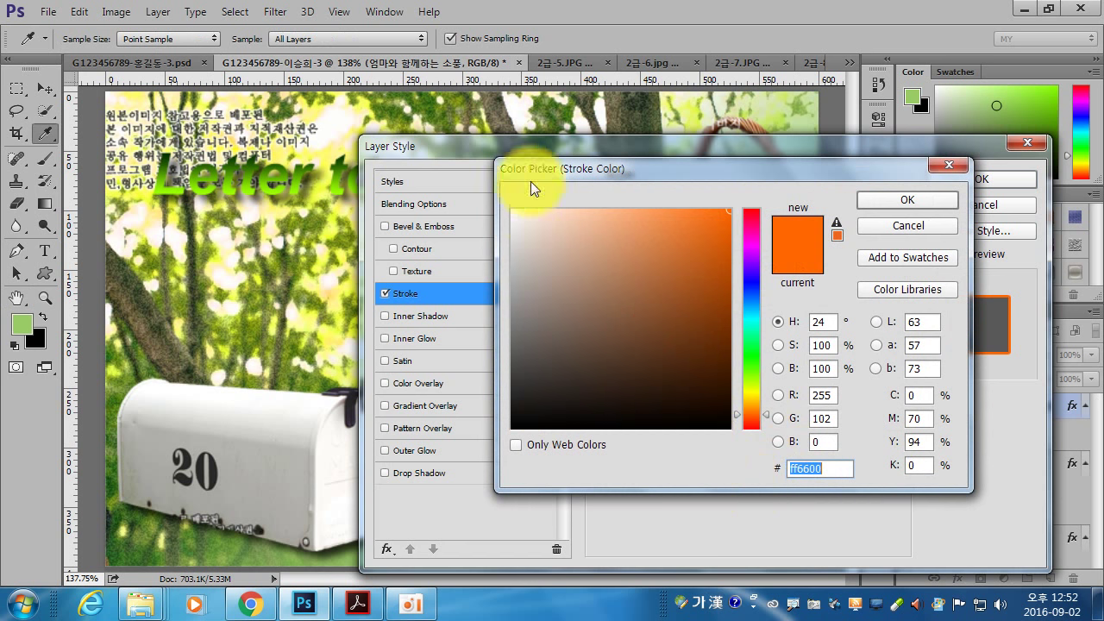
{"action": "left_click", "coordinate": [926, 197]}
{"action": "left_click", "coordinate": [965, 176]}
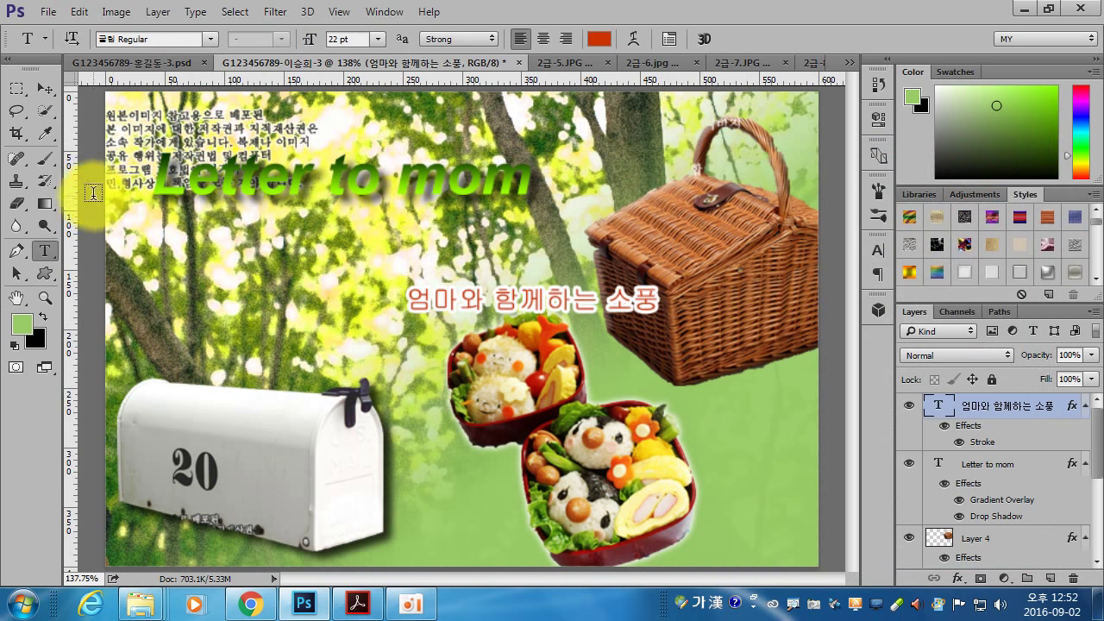
- Move the subtitle down and right onto the lunch boxes and check the reference PDF
{"action": "left_click", "coordinate": [45, 88]}
{"action": "left_click_drag", "start_coordinate": [520, 287], "coordinate": [641, 376]}
{"action": "left_click", "coordinate": [358, 604]}
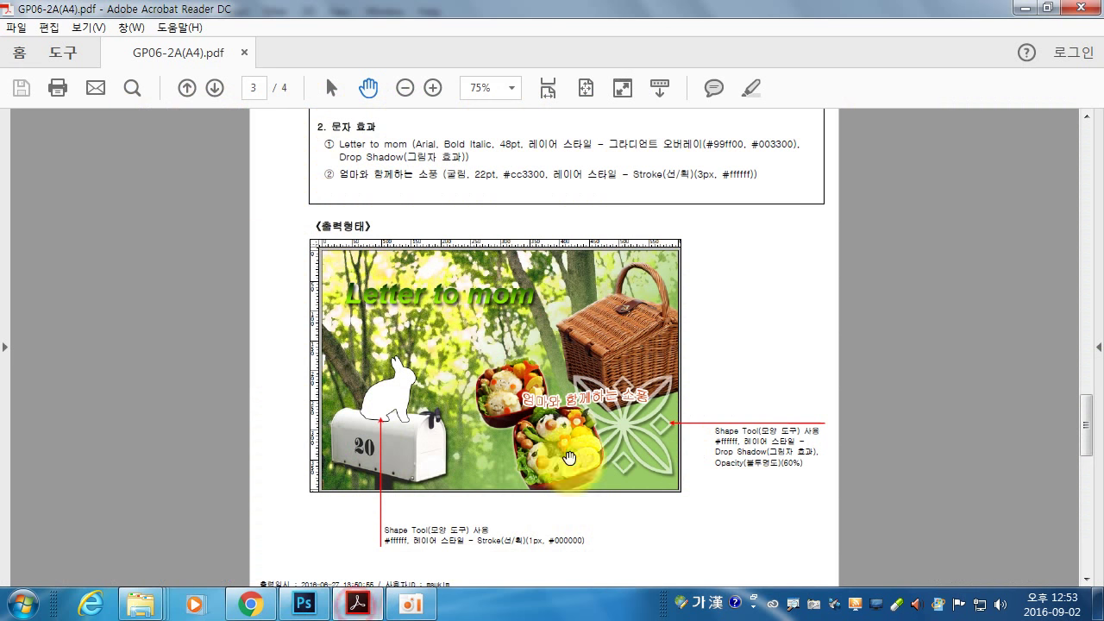
- Apply a Flag text warp with +50 bend to the subtitle '엄마와 함께하는 소풍'
{"action": "left_click", "coordinate": [304, 604]}
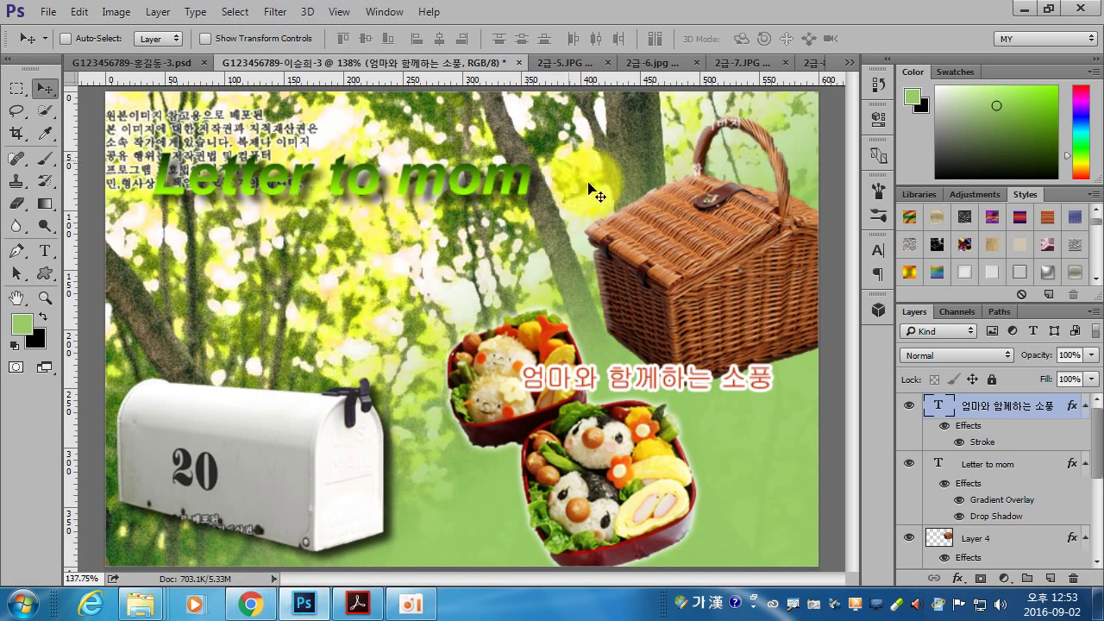
{"action": "left_click", "coordinate": [45, 250]}
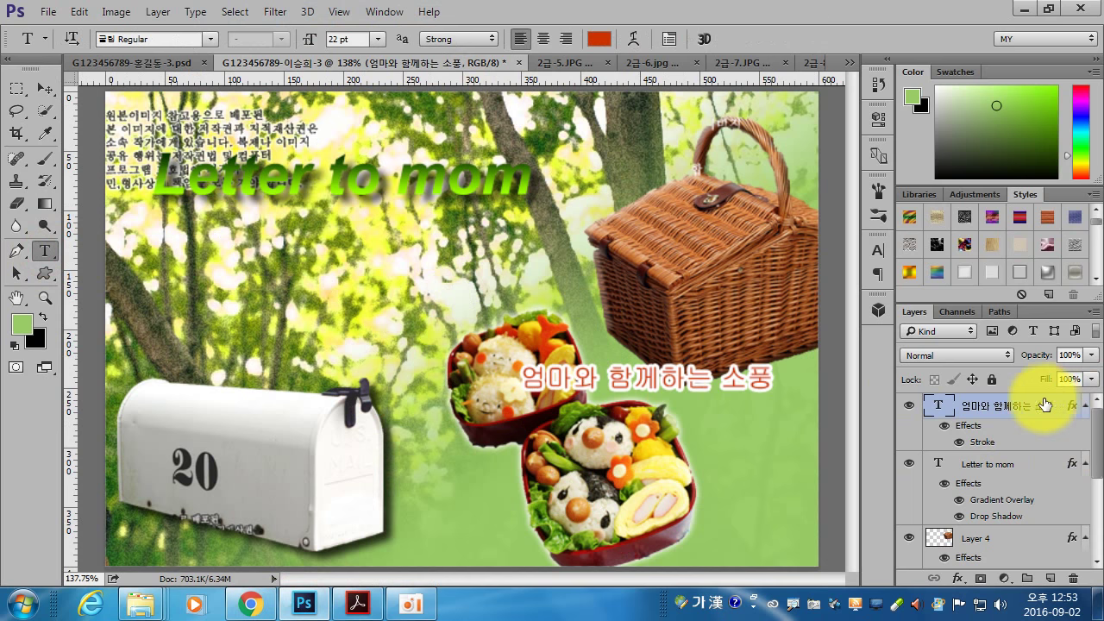
{"action": "left_click", "coordinate": [633, 39]}
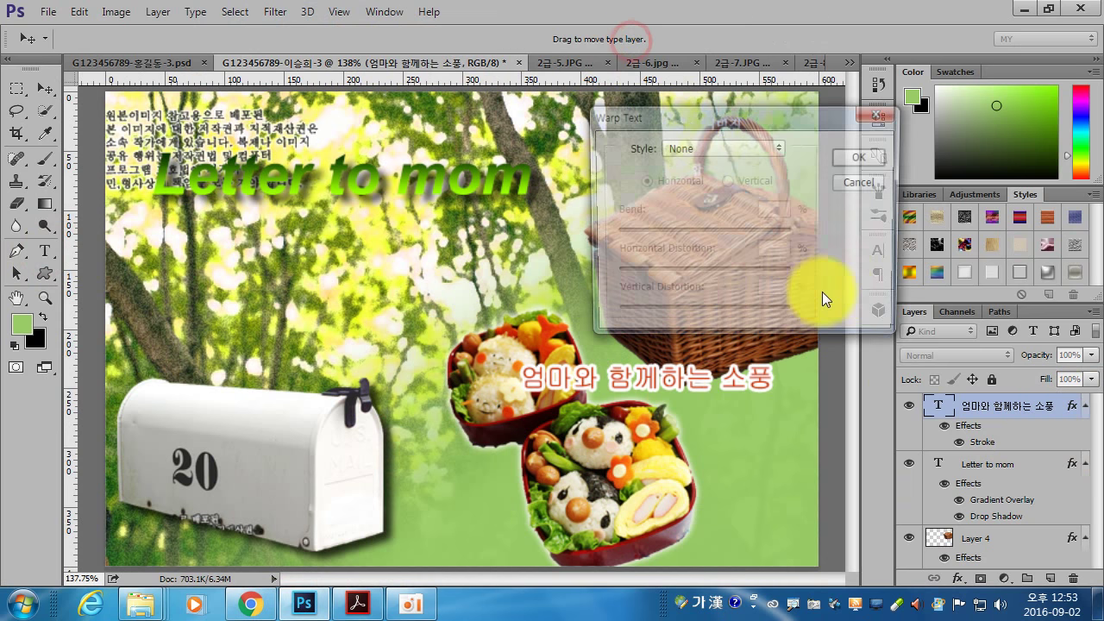
{"action": "left_click", "coordinate": [732, 147]}
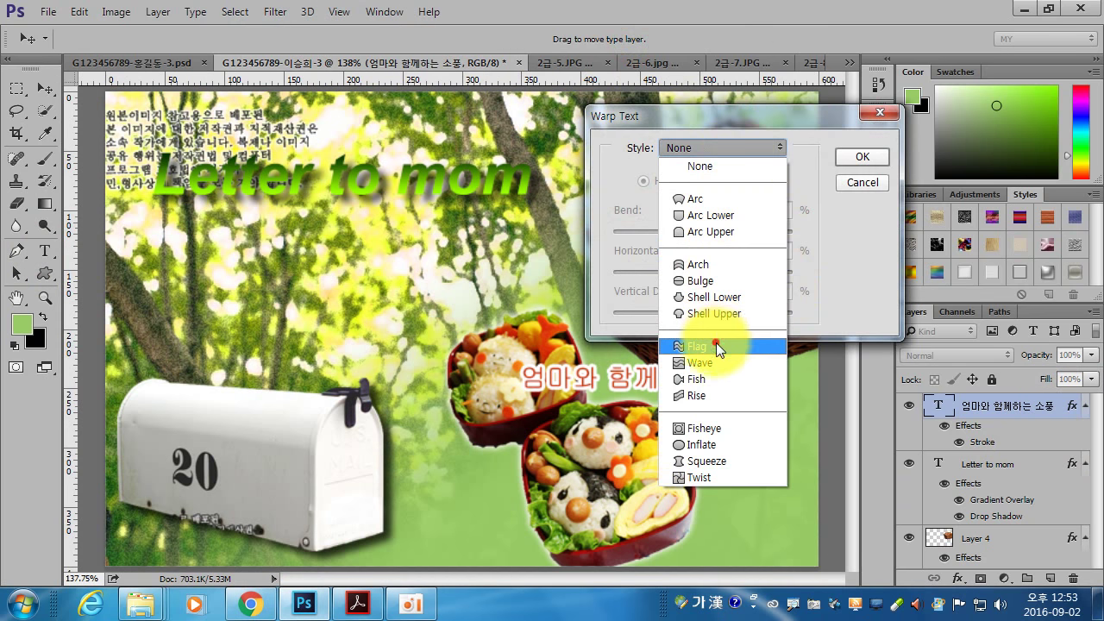
{"action": "left_click", "coordinate": [724, 348]}
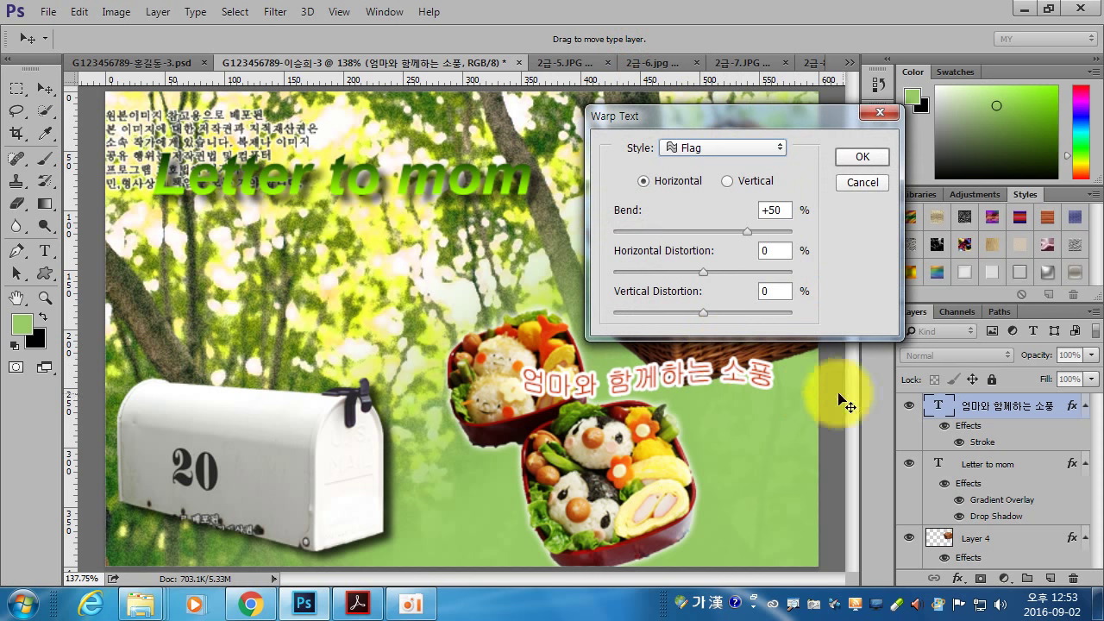
{"action": "left_click", "coordinate": [862, 157]}
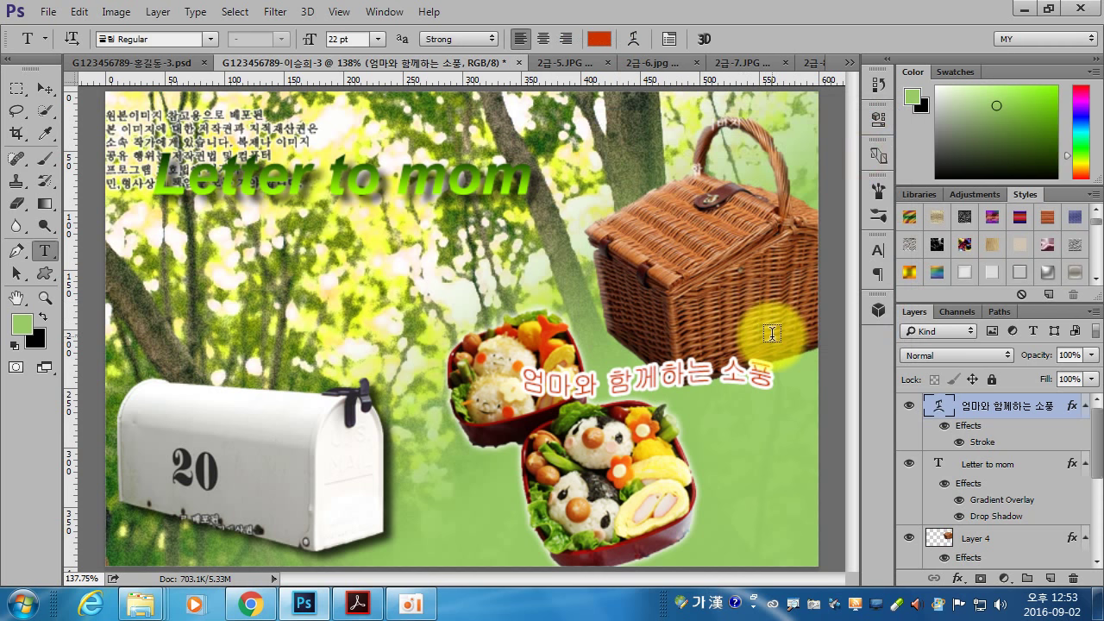
{"action": "left_click", "coordinate": [357, 602]}
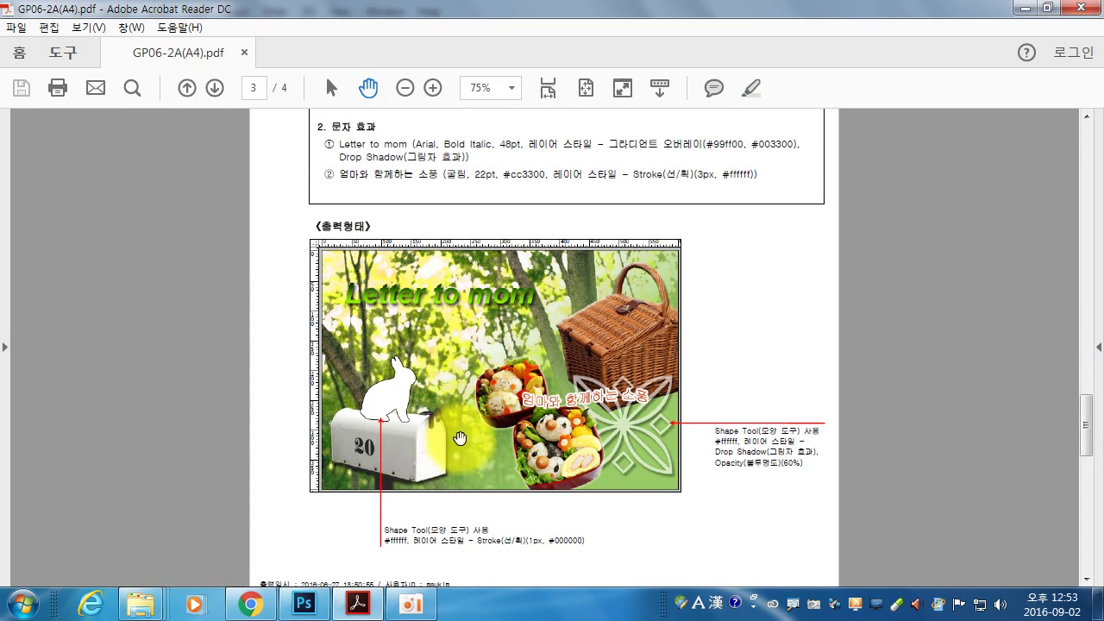
{"action": "scroll", "coordinate": [457, 439], "scroll_direction": "down", "scroll_amount": 1}
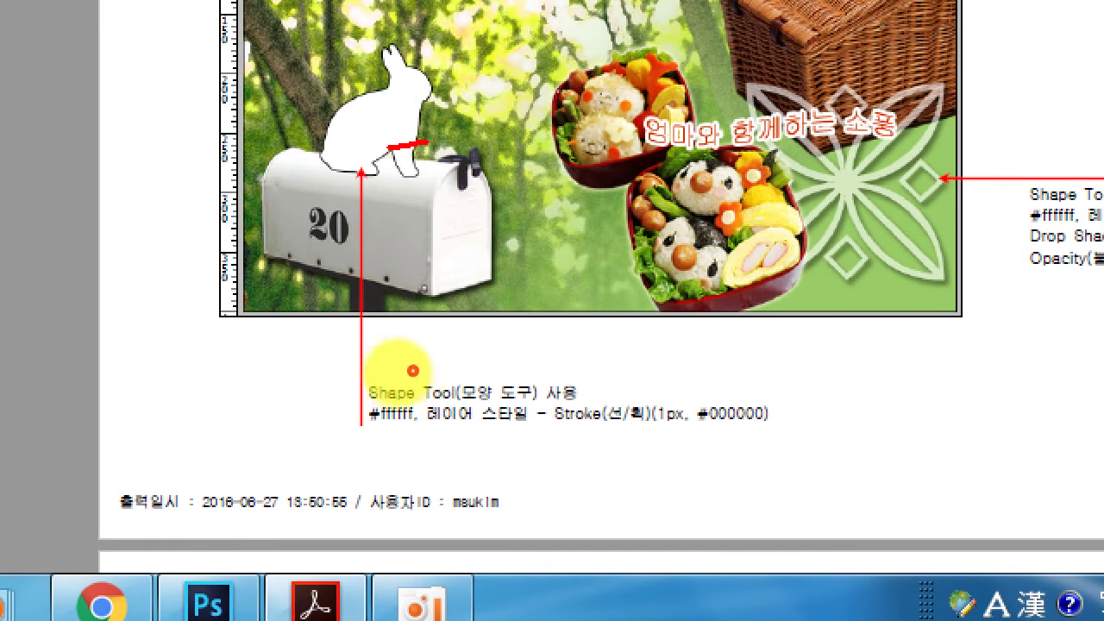
{"action": "left_click_drag", "start_coordinate": [377, 357], "coordinate": [416, 381]}
{"action": "left_click_drag", "start_coordinate": [385, 434], "coordinate": [759, 432]}
{"action": "mouse_move", "coordinate": [621, 406]}
{"action": "left_mouse_down"}
{"action": "mouse_move", "coordinate": [638, 358]}
{"action": "mouse_move", "coordinate": [786, 450]}
{"action": "left_mouse_up"}
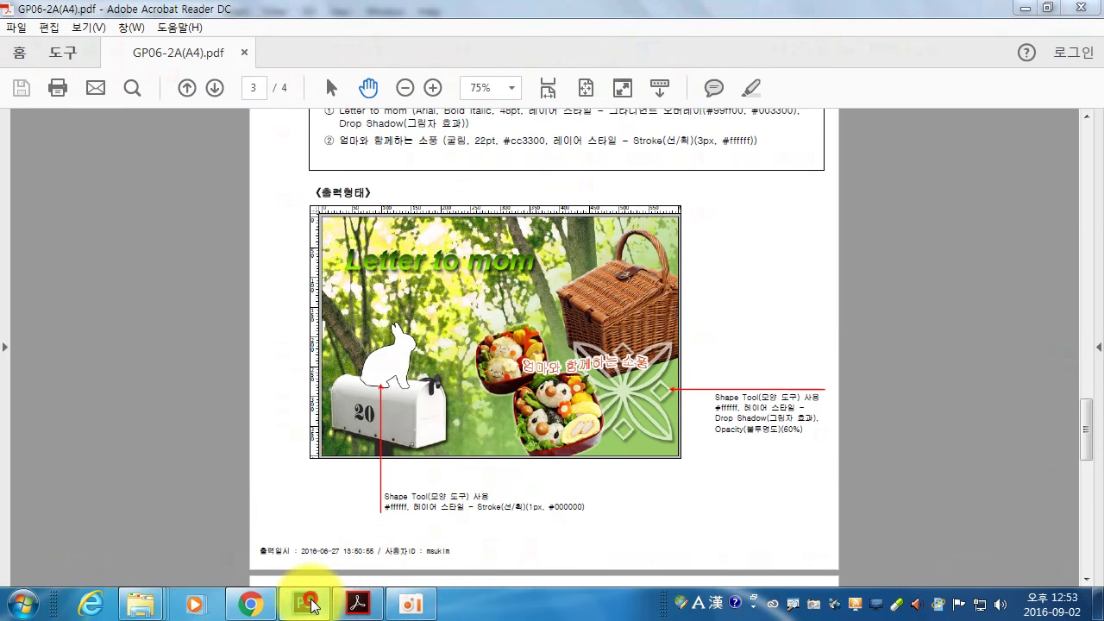
{"action": "left_click", "coordinate": [208, 601]}
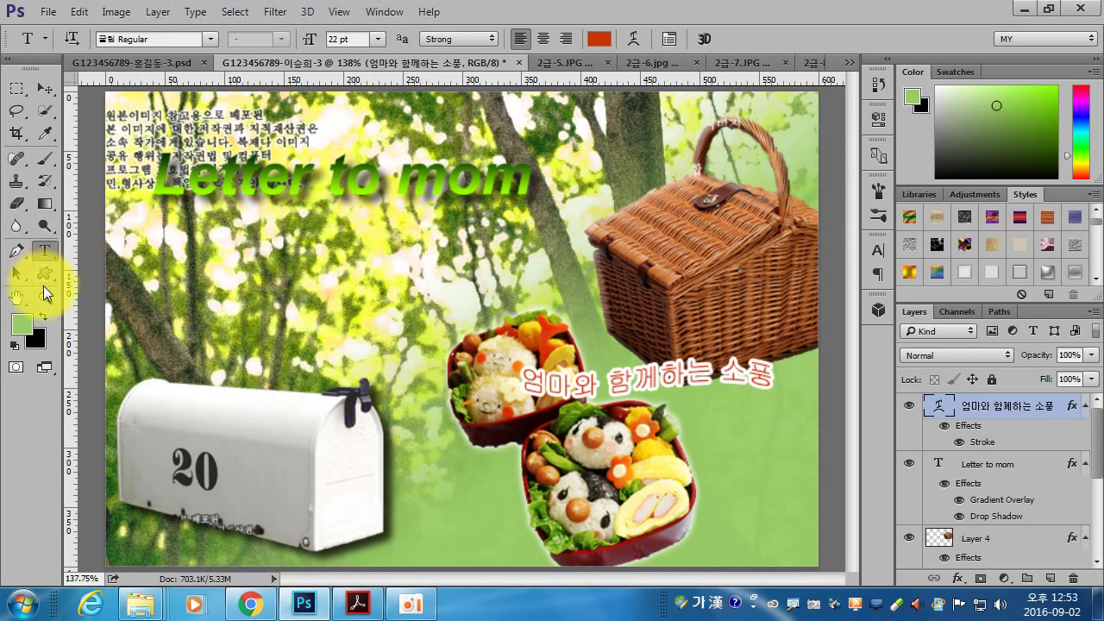
- Draw a white rabbit custom shape about 121×144 px on the mailbox
{"action": "left_click", "coordinate": [45, 273]}
{"action": "left_click", "coordinate": [147, 39]}
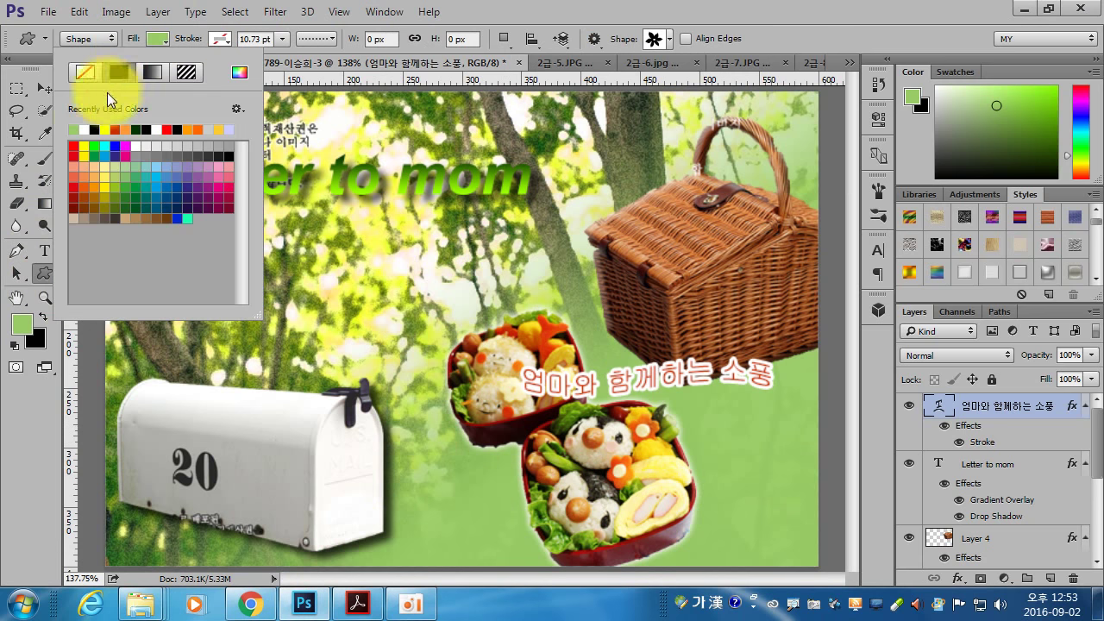
{"action": "left_click", "coordinate": [84, 128]}
{"action": "left_click", "coordinate": [727, 21]}
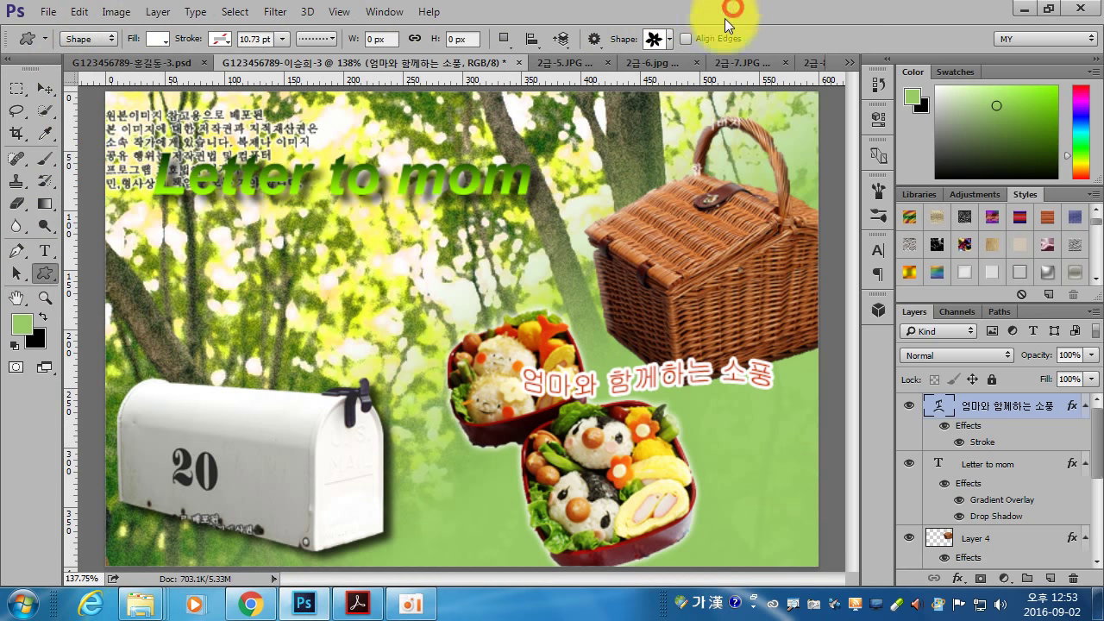
{"action": "left_click", "coordinate": [670, 39]}
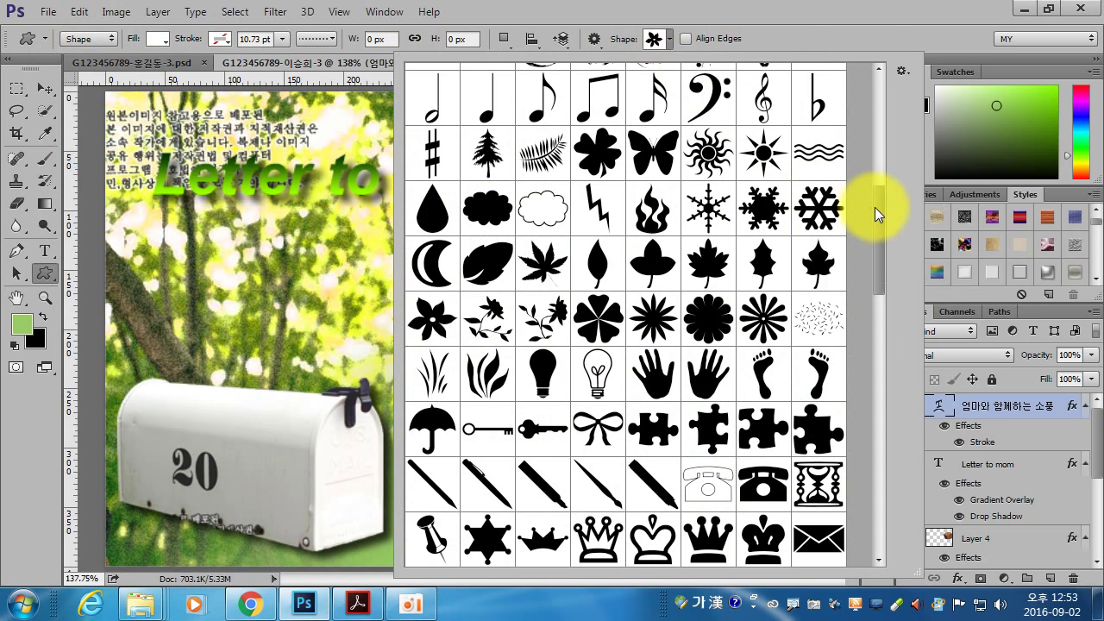
{"action": "left_click_drag", "start_coordinate": [875, 207], "coordinate": [875, 98]}
{"action": "left_click", "coordinate": [653, 89]}
{"action": "double_click", "coordinate": [707, 88]}
{"action": "left_click_drag", "start_coordinate": [200, 213], "coordinate": [348, 434]}
{"action": "left_click", "coordinate": [43, 87]}
{"action": "left_click_drag", "start_coordinate": [270, 328], "coordinate": [264, 332]}
- Give the rabbit shape a 1 px black Stroke and check the reference PDF
{"action": "double_click", "coordinate": [1024, 406]}
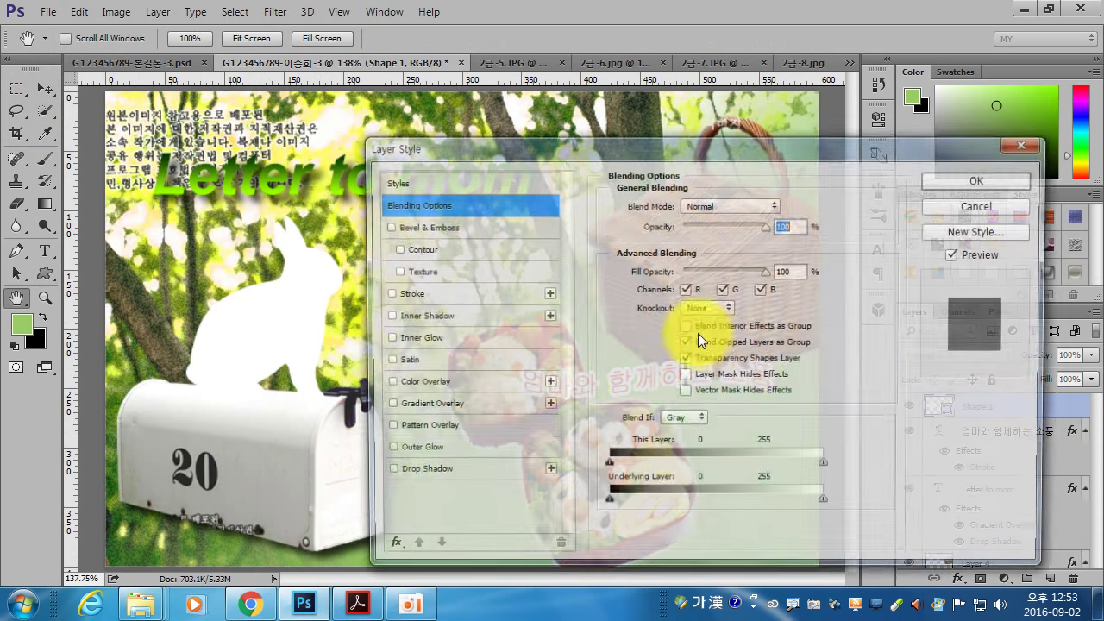
{"action": "left_click", "coordinate": [430, 294]}
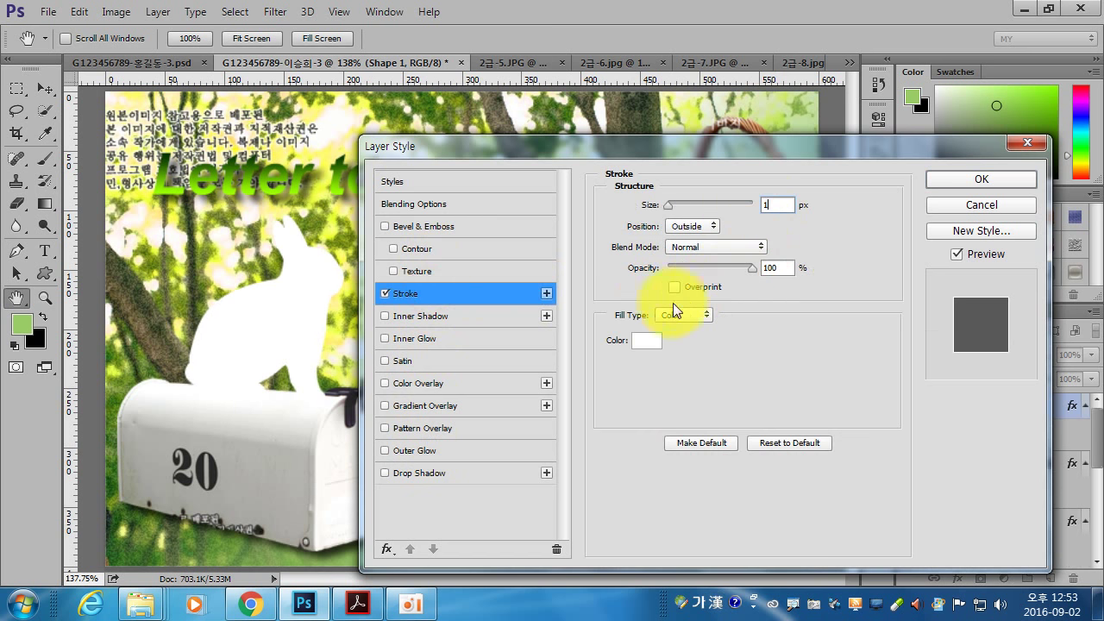
{"action": "left_click", "coordinate": [646, 340]}
{"action": "left_click", "coordinate": [511, 428]}
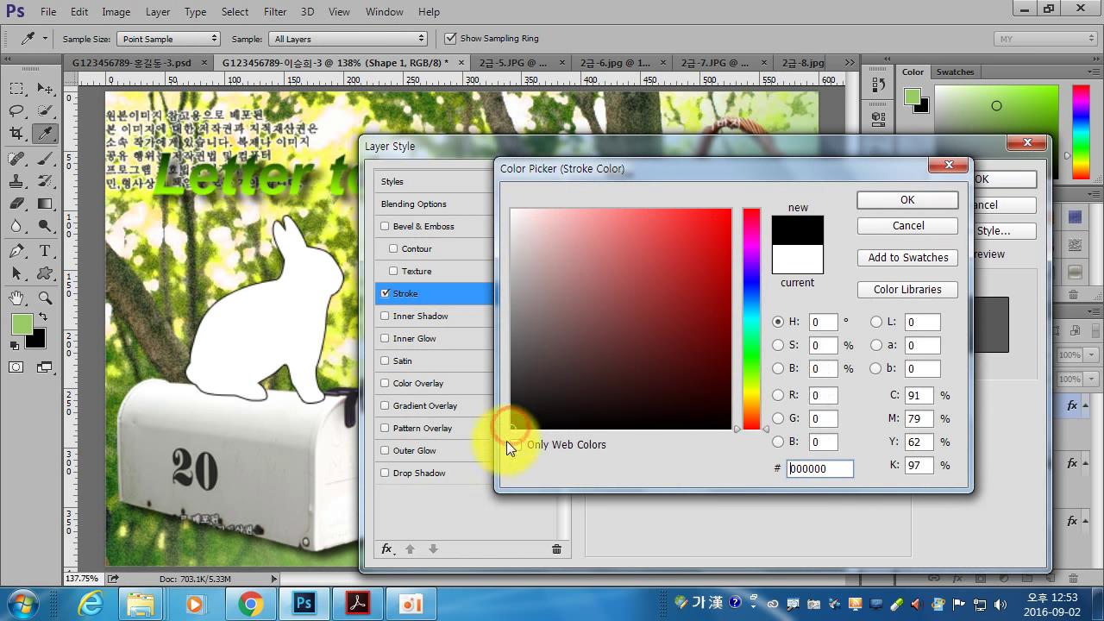
{"action": "left_click", "coordinate": [907, 200]}
{"action": "left_click", "coordinate": [983, 179]}
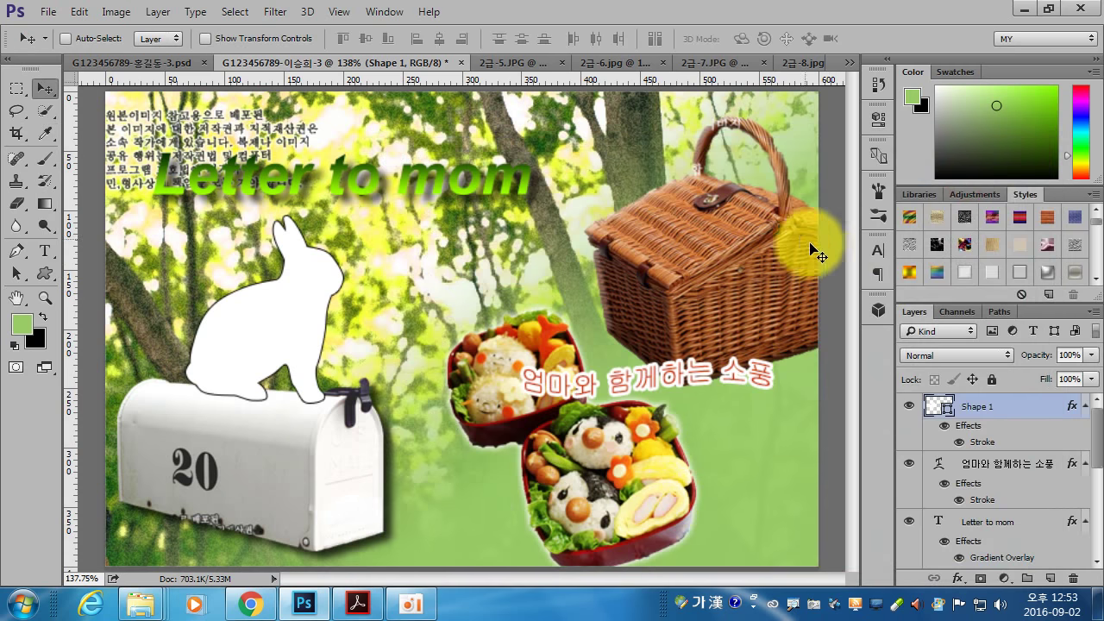
{"action": "left_click", "coordinate": [357, 603]}
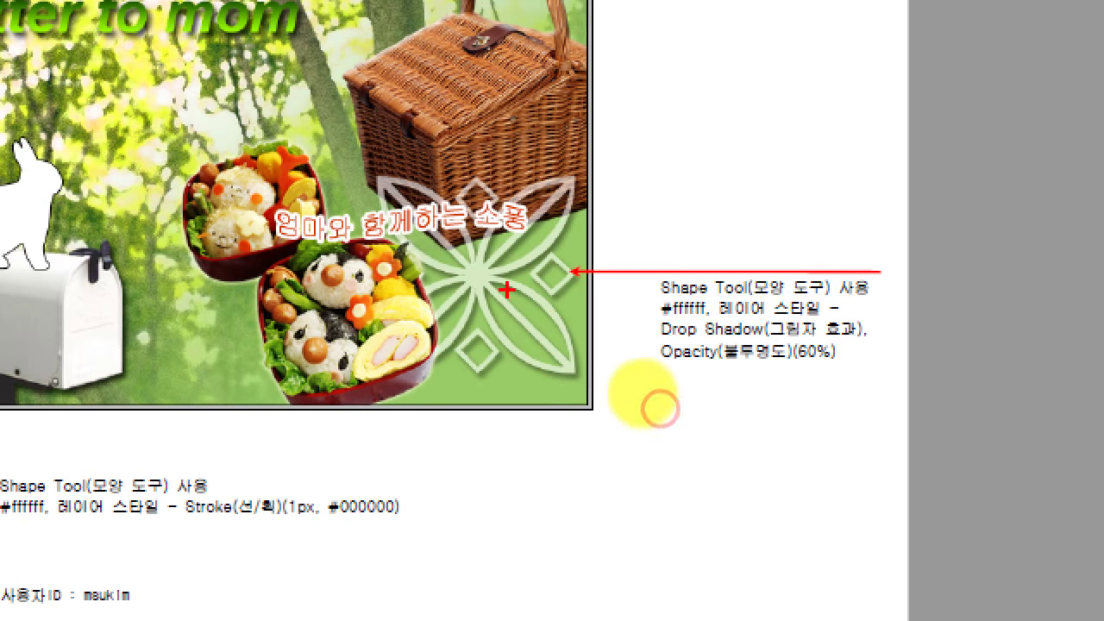
{"action": "mouse_move", "coordinate": [597, 425]}
{"action": "left_mouse_down"}
{"action": "mouse_move", "coordinate": [648, 454]}
{"action": "mouse_move", "coordinate": [661, 440]}
{"action": "left_mouse_up"}
{"action": "left_click_drag", "start_coordinate": [659, 316], "coordinate": [783, 337]}
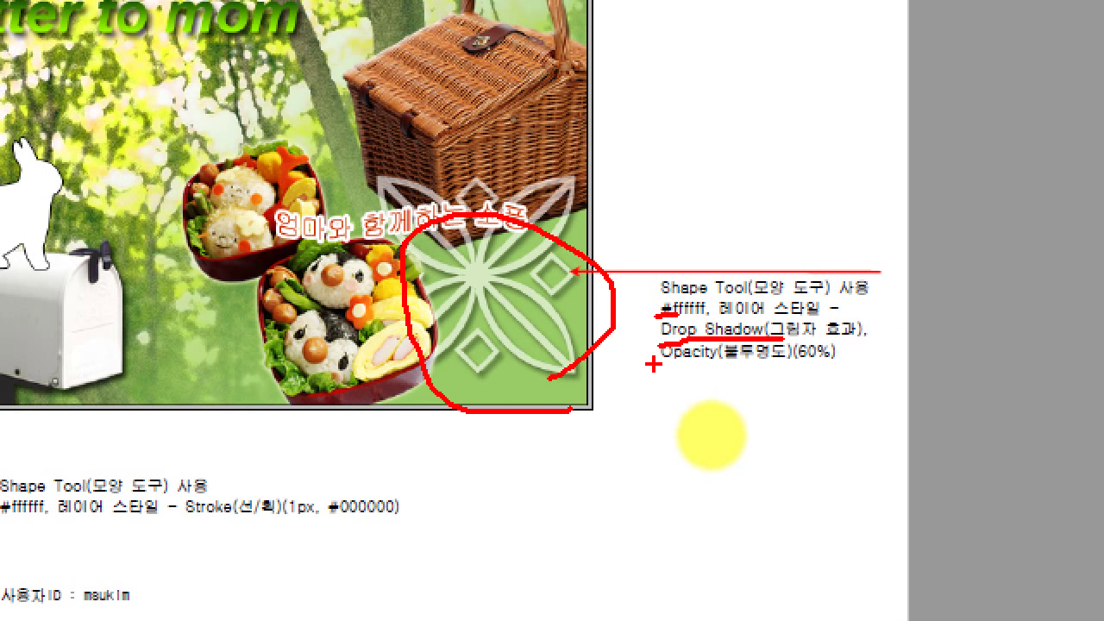
{"action": "left_click_drag", "start_coordinate": [655, 366], "coordinate": [843, 371]}
{"action": "key", "text": "Escape"}
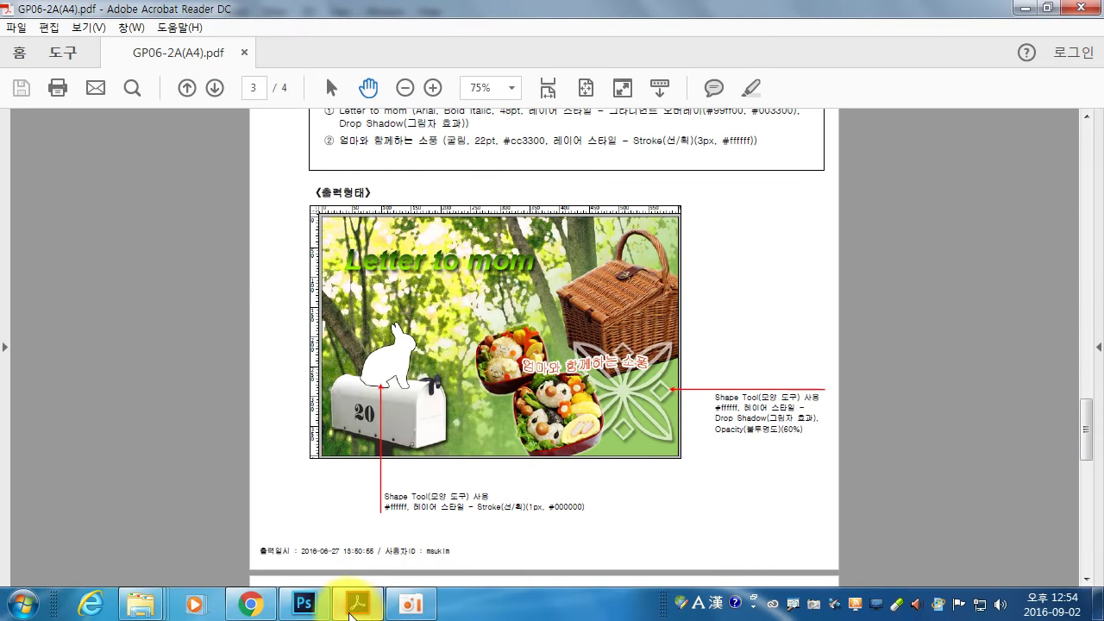
{"action": "left_click", "coordinate": [304, 604]}
- Pick the four-petal ornament custom shape and draw it over the picture's lower right
{"action": "left_click", "coordinate": [43, 269]}
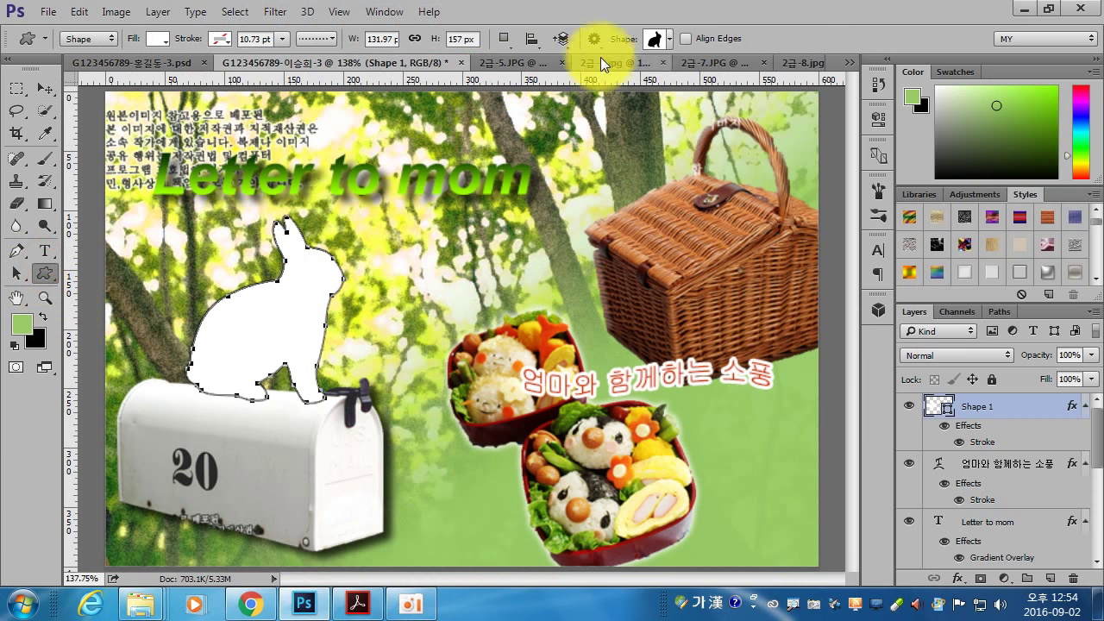
{"action": "left_click", "coordinate": [668, 39]}
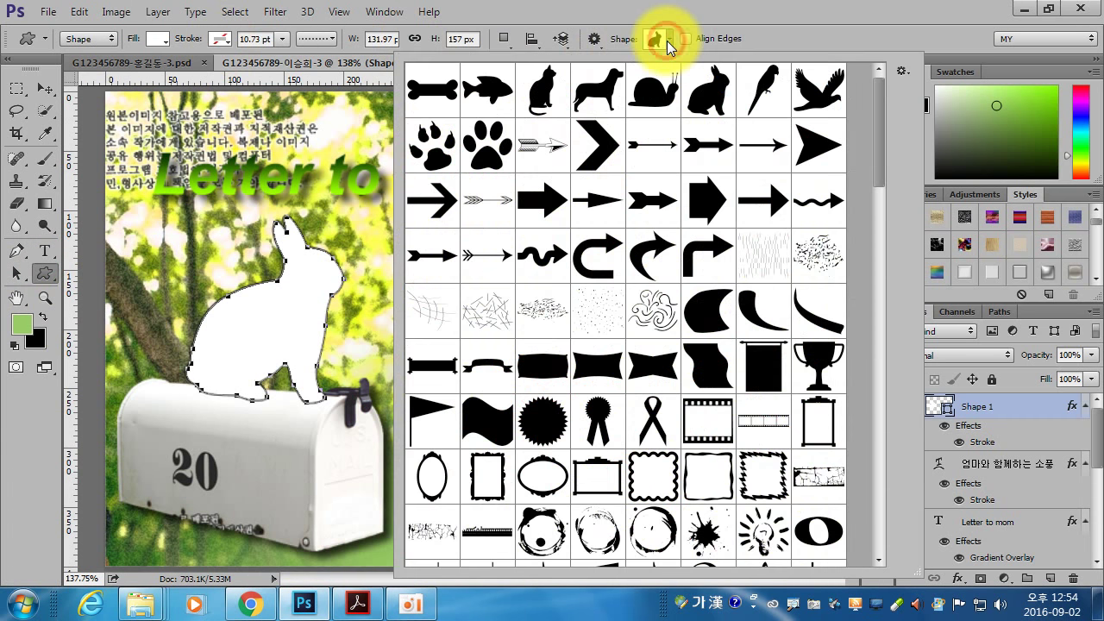
{"action": "left_click", "coordinate": [878, 181]}
{"action": "left_click_drag", "start_coordinate": [877, 181], "coordinate": [860, 383]}
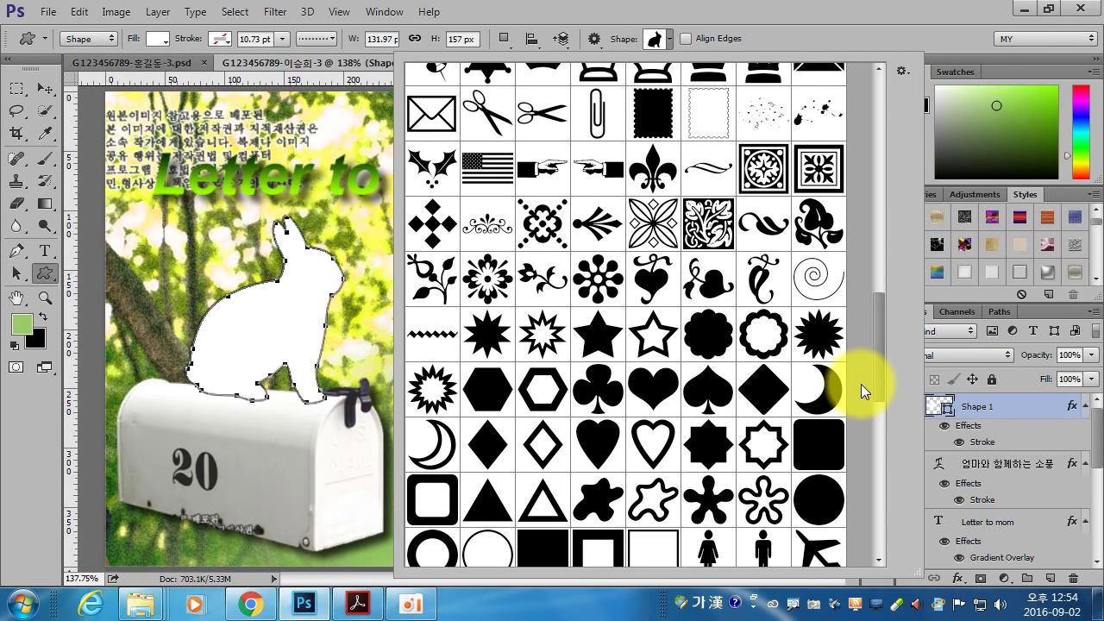
{"action": "left_click_drag", "start_coordinate": [861, 383], "coordinate": [863, 376]}
{"action": "left_click", "coordinate": [658, 275]}
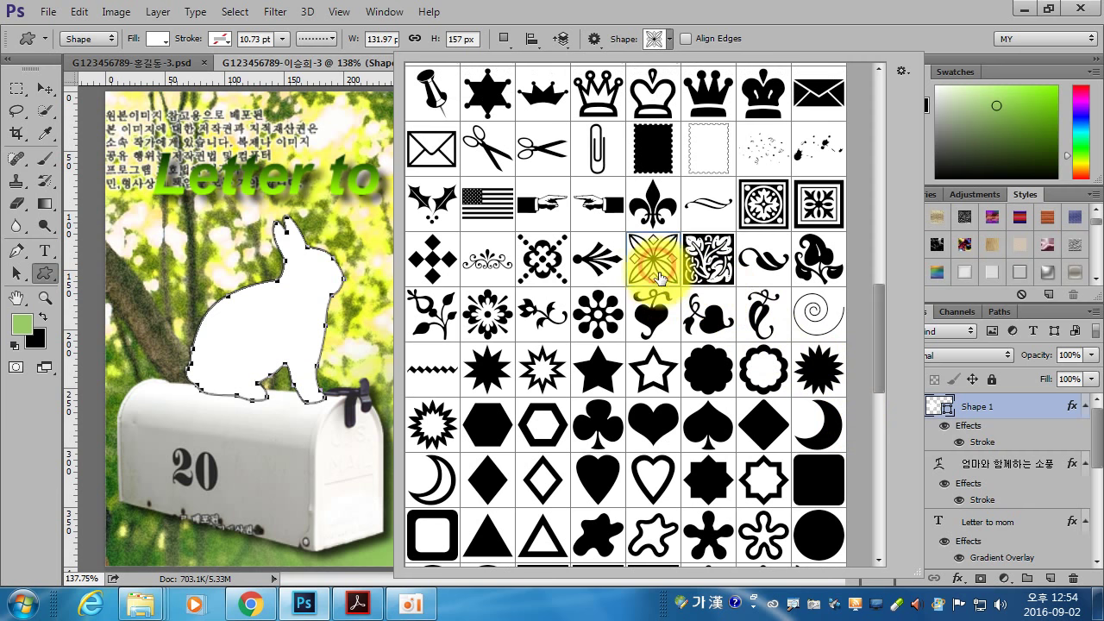
{"action": "double_click", "coordinate": [658, 268]}
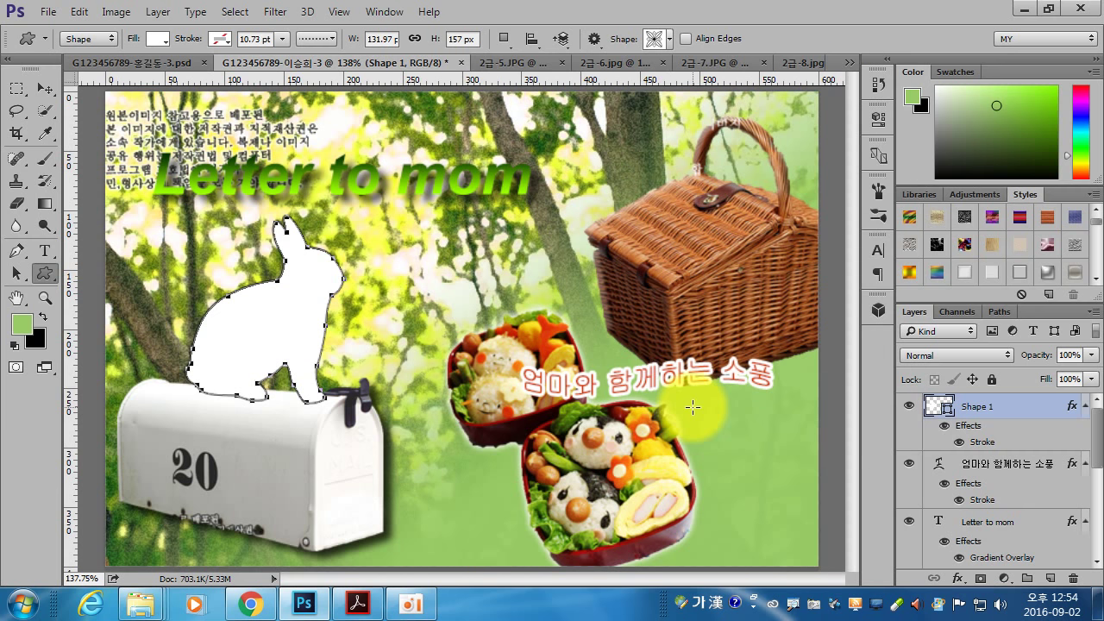
{"action": "left_click_drag", "start_coordinate": [603, 345], "coordinate": [793, 533]}
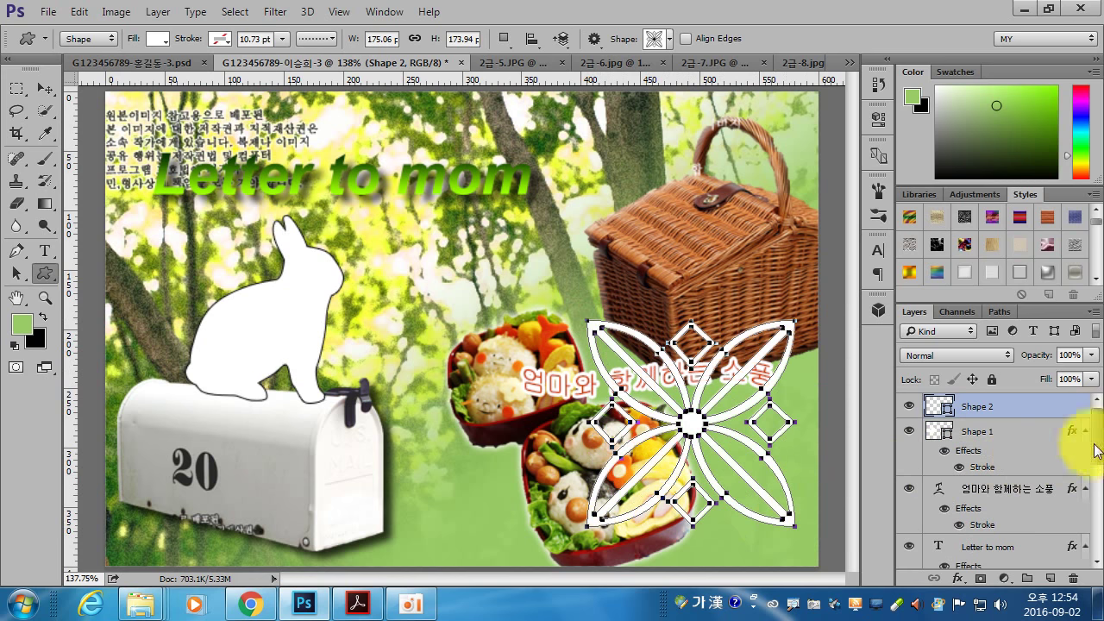
- Give the Shape 2 ornament a Drop Shadow and set its opacity to 60%
{"action": "double_click", "coordinate": [1024, 417]}
{"action": "left_click", "coordinate": [422, 473]}
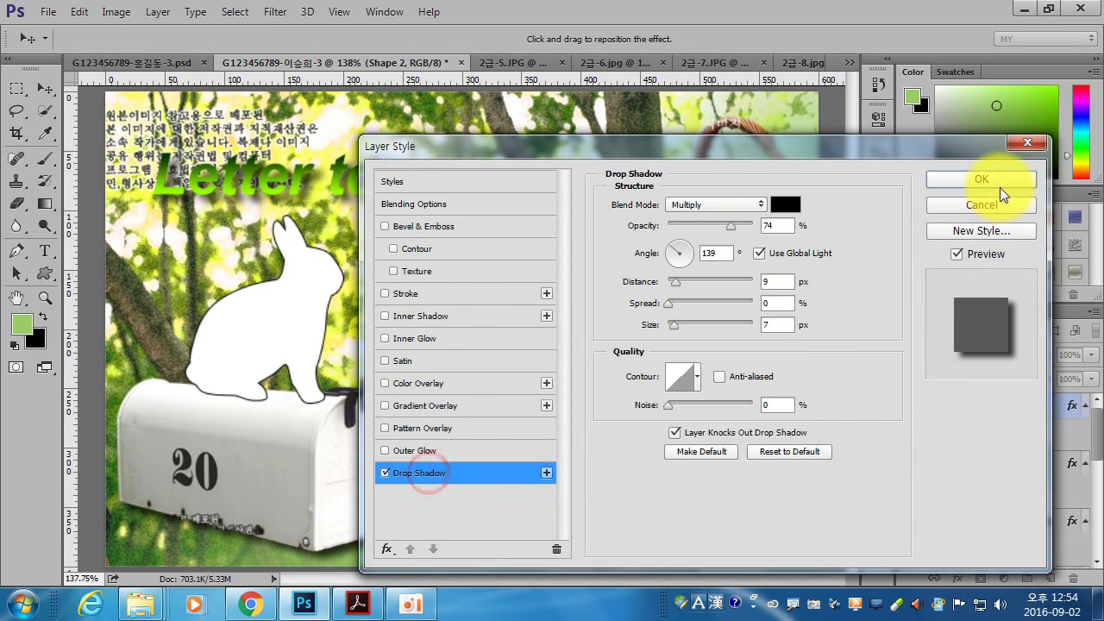
{"action": "left_click", "coordinate": [983, 180]}
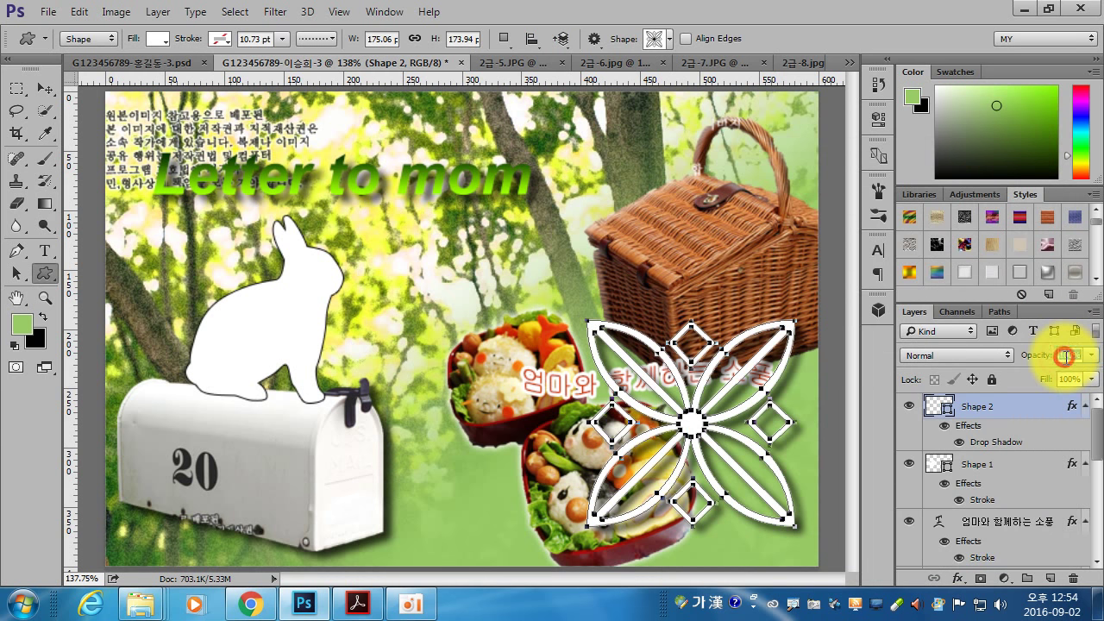
{"action": "type", "text": "0"}
{"action": "left_click", "coordinate": [1075, 351]}
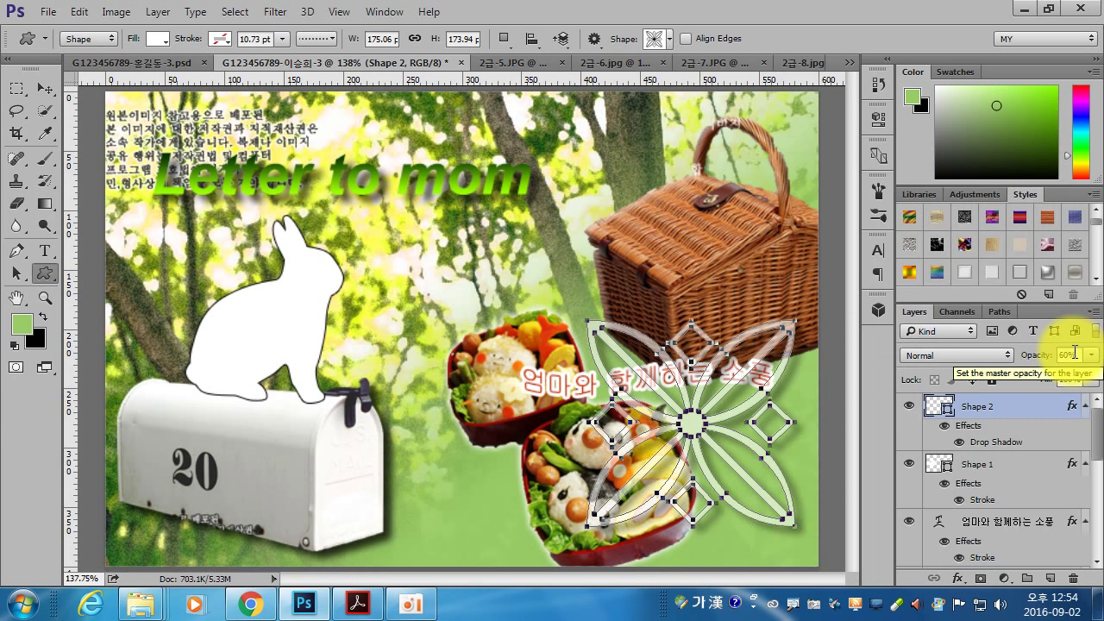
- Compare with the PDF reference layout and drag the Korean subtitle layer upward
{"action": "left_click", "coordinate": [358, 603]}
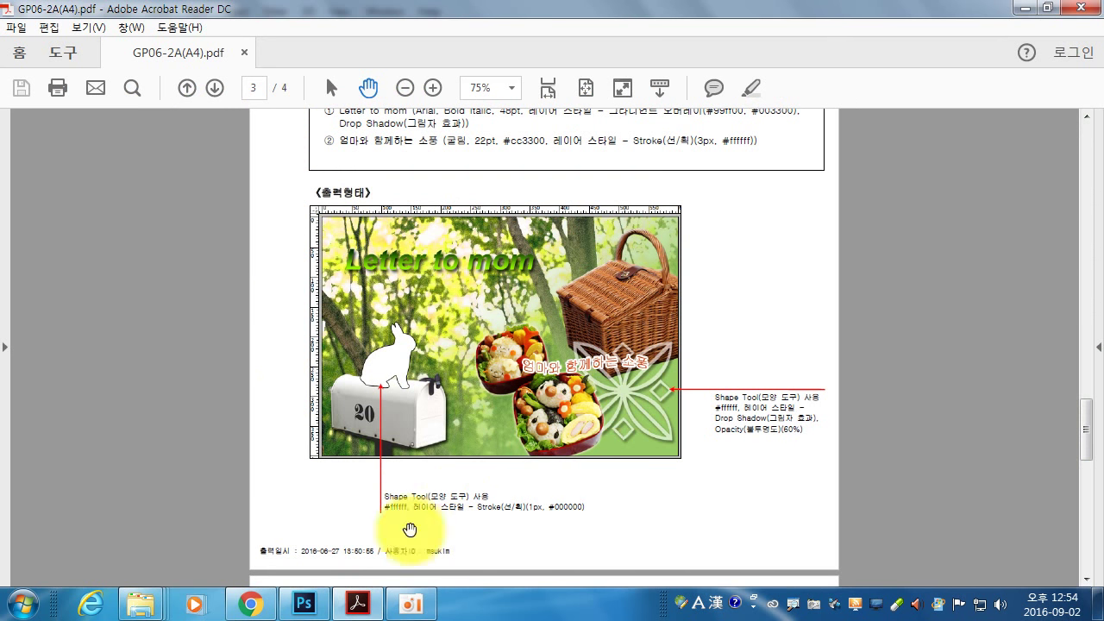
{"action": "left_click", "coordinate": [303, 604]}
{"action": "left_click_drag", "start_coordinate": [992, 521], "coordinate": [997, 394]}
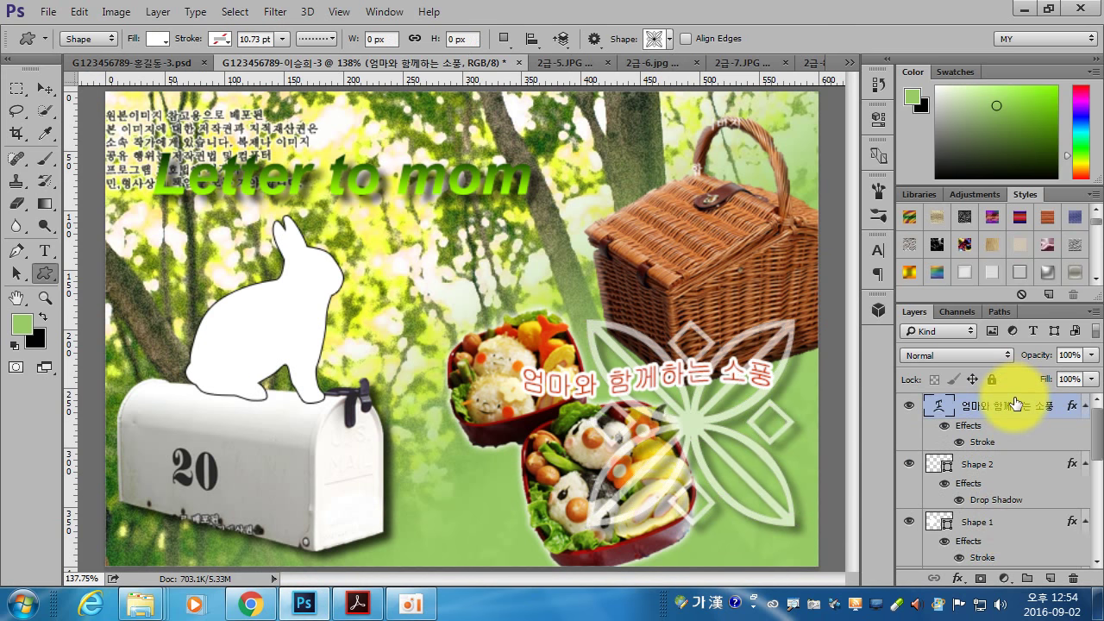
- Float the layers list and collapse the effects lists of all four layers
{"action": "scroll", "coordinate": [1021, 499], "scroll_direction": "down", "scroll_amount": 3}
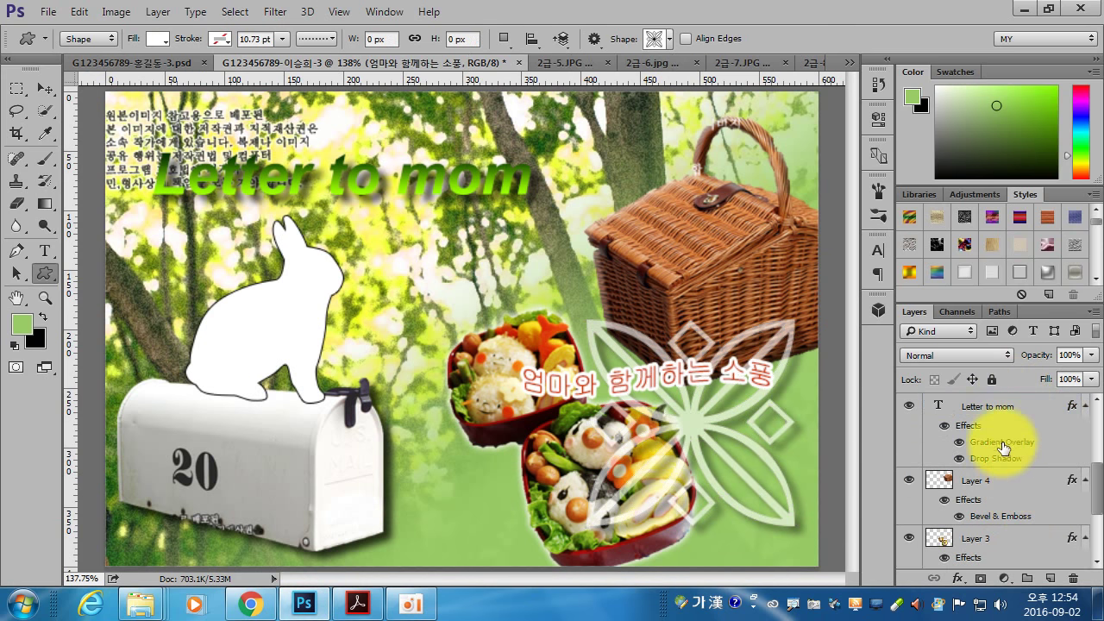
{"action": "scroll", "coordinate": [1000, 440], "scroll_direction": "up", "scroll_amount": 3}
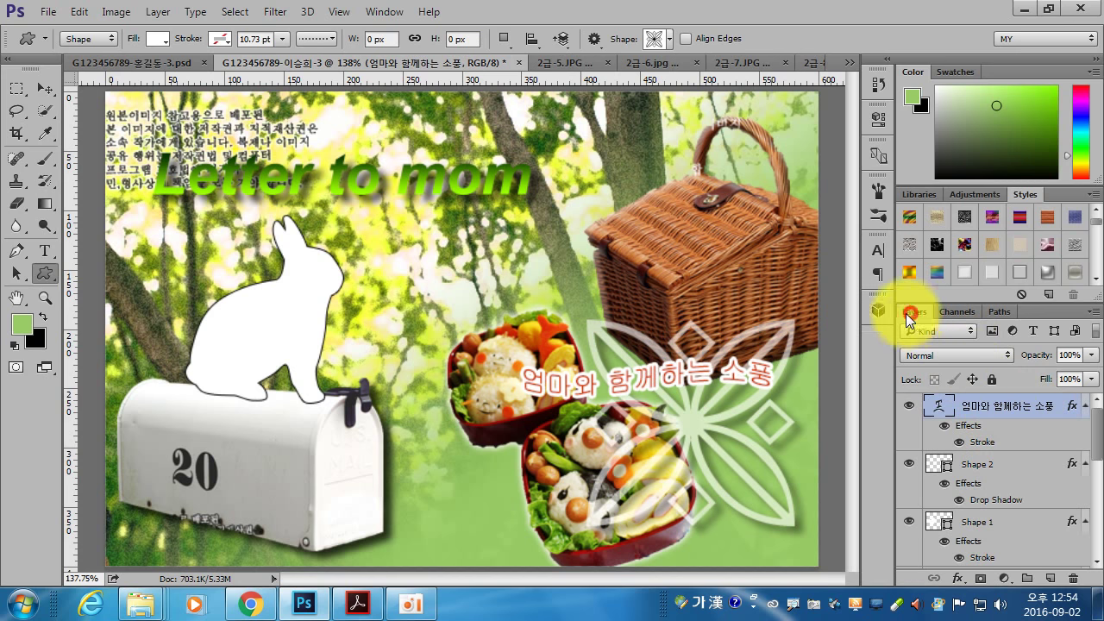
{"action": "left_click_drag", "start_coordinate": [909, 313], "coordinate": [611, 135]}
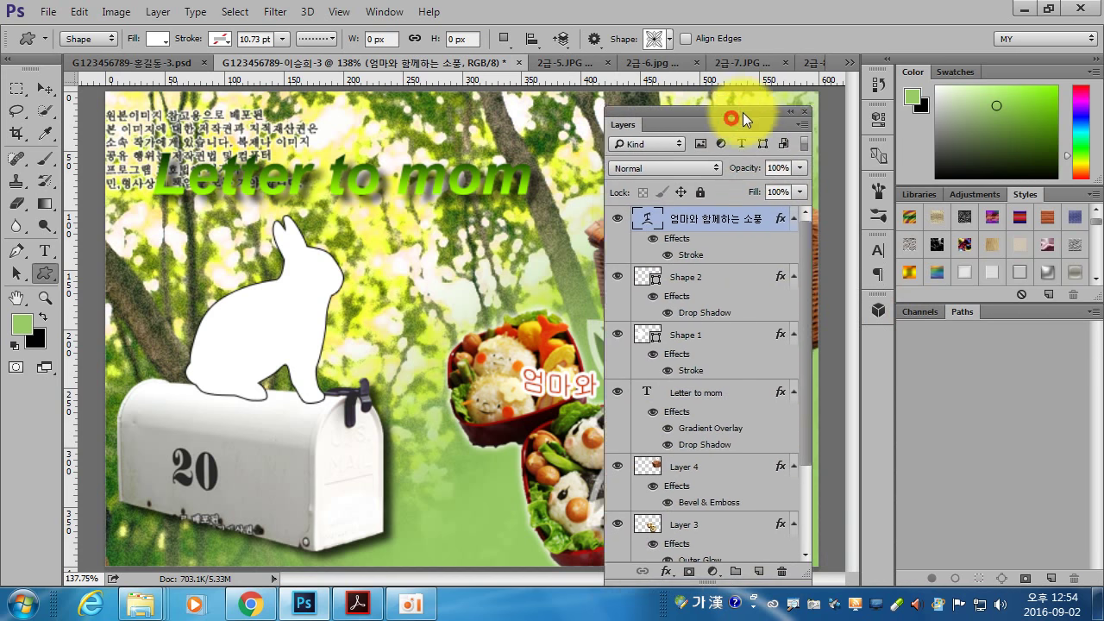
{"action": "left_click_drag", "start_coordinate": [742, 112], "coordinate": [841, 117]}
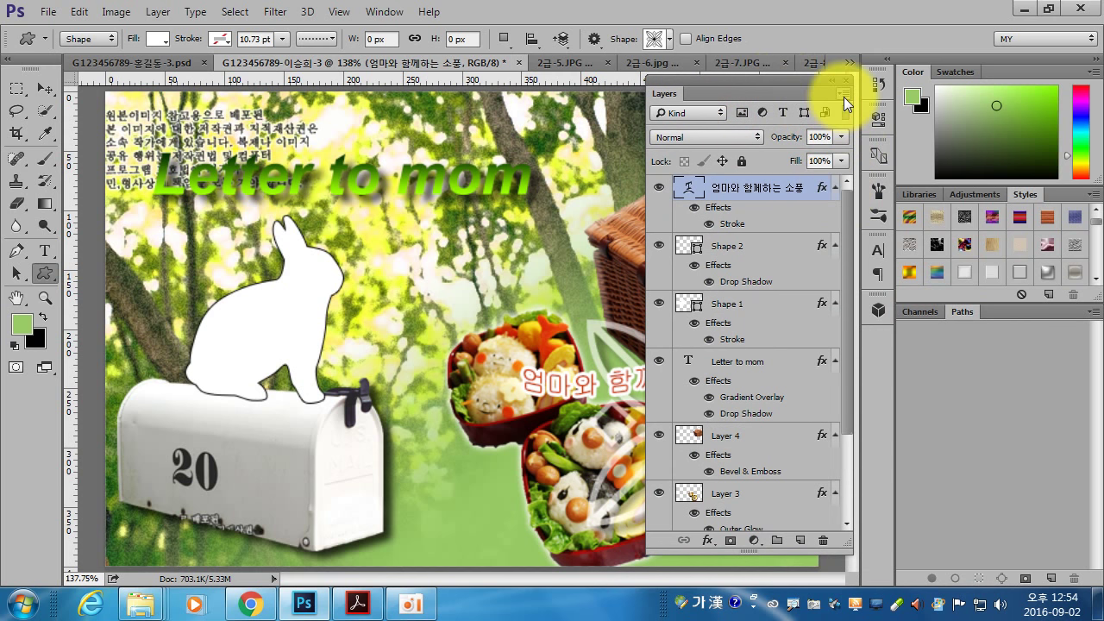
{"action": "left_click", "coordinate": [835, 187]}
{"action": "left_click", "coordinate": [835, 213]}
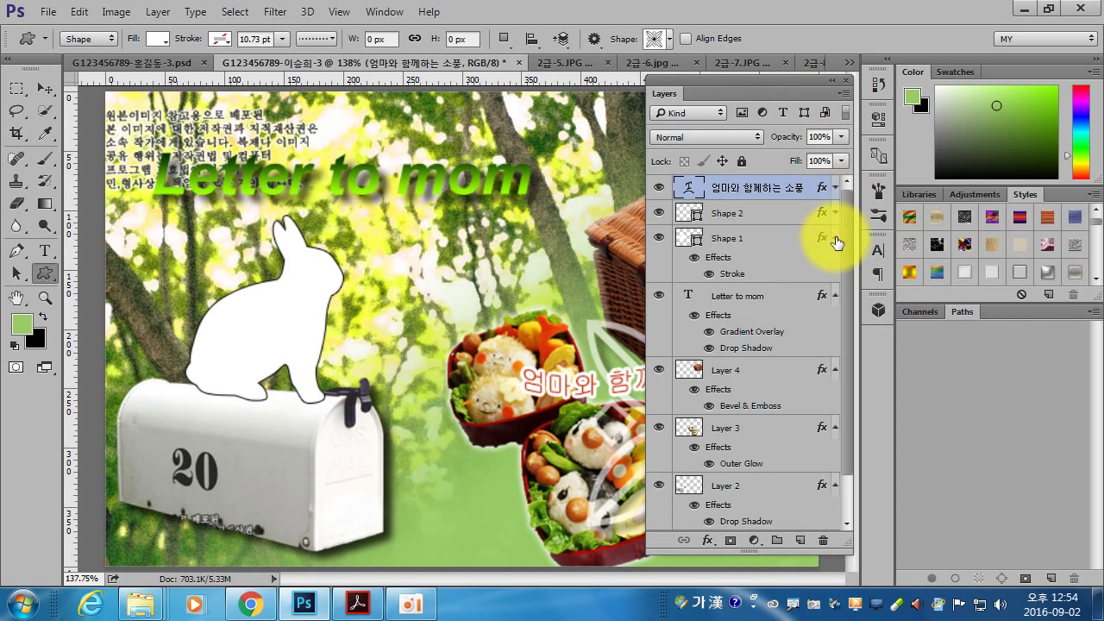
{"action": "left_click", "coordinate": [835, 238]}
{"action": "left_click", "coordinate": [834, 263]}
- Reorder the layers so the ornament Shape 2 sits below Layer 3
{"action": "left_click_drag", "start_coordinate": [739, 188], "coordinate": [744, 250]}
{"action": "left_click", "coordinate": [743, 211]}
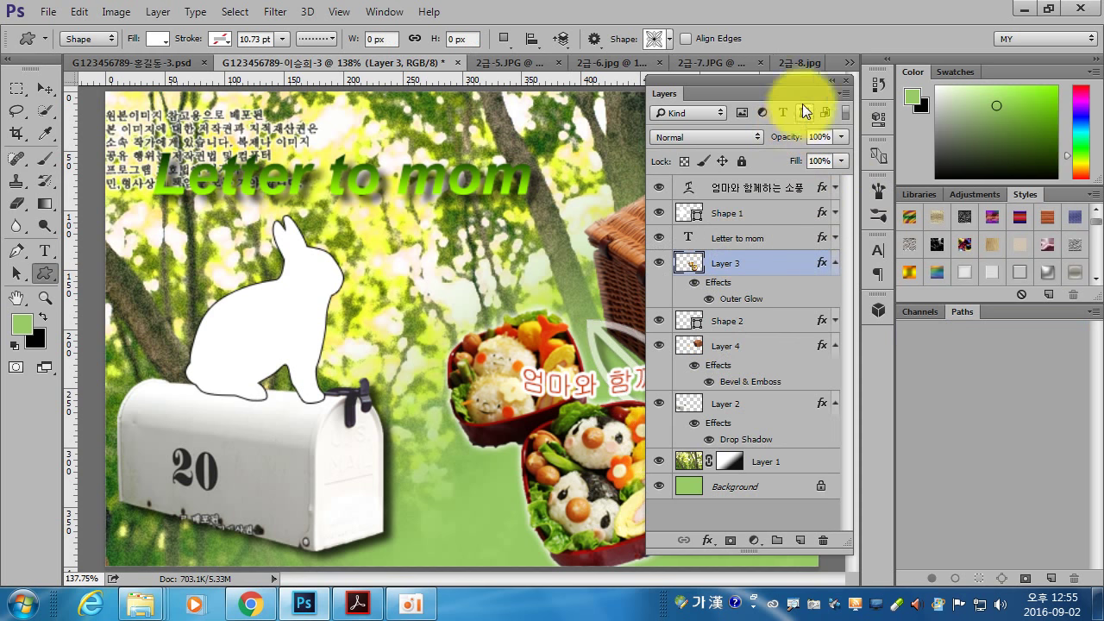
{"action": "left_click_drag", "start_coordinate": [772, 81], "coordinate": [956, 106]}
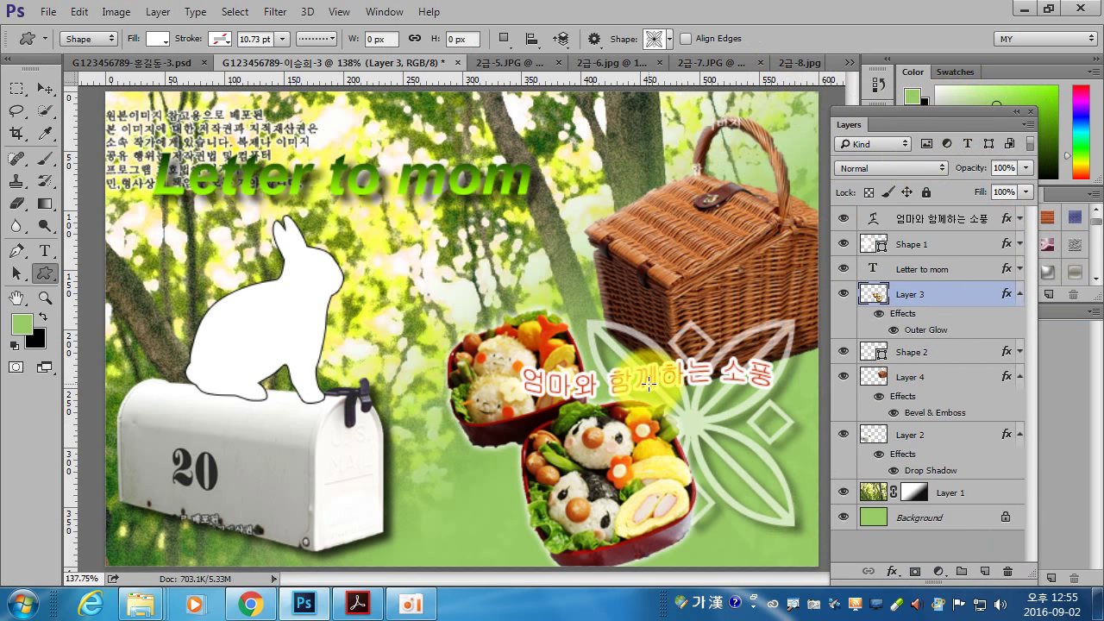
- Check the PDF reference, then nudge the Layer 3 lunchboxes slightly up and left
{"action": "left_click", "coordinate": [357, 604]}
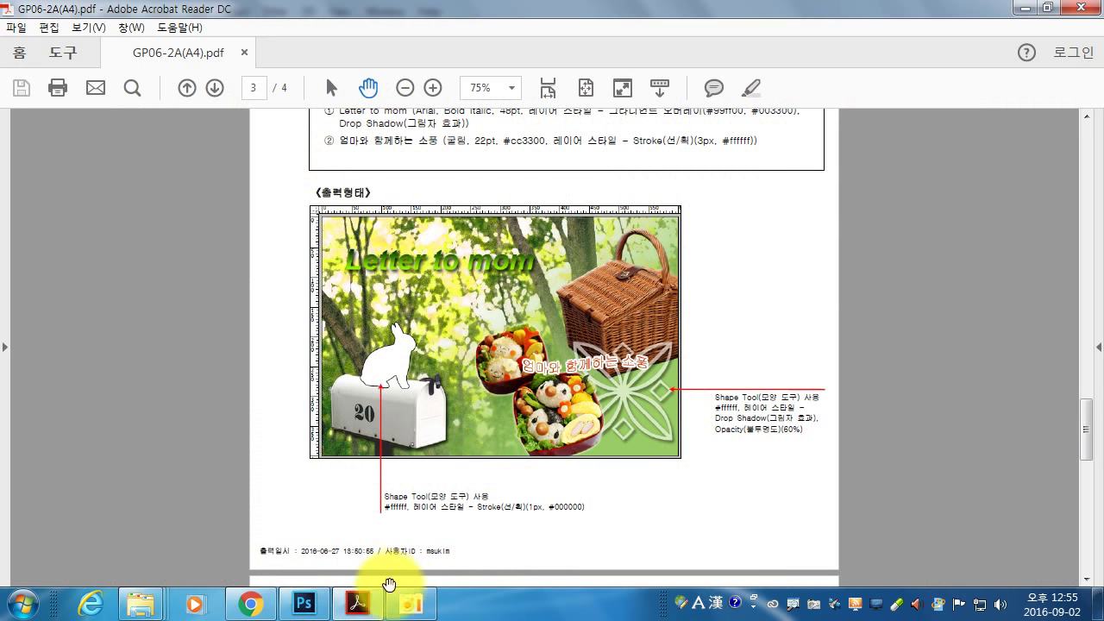
{"action": "left_click", "coordinate": [316, 611]}
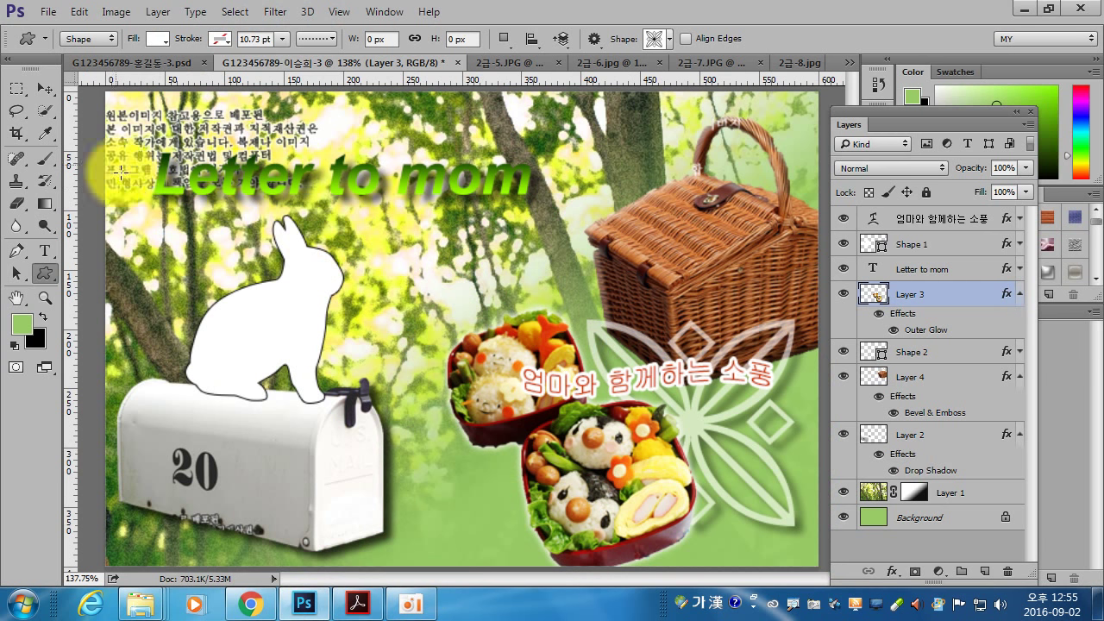
{"action": "left_click", "coordinate": [43, 90]}
{"action": "left_click_drag", "start_coordinate": [584, 446], "coordinate": [639, 479]}
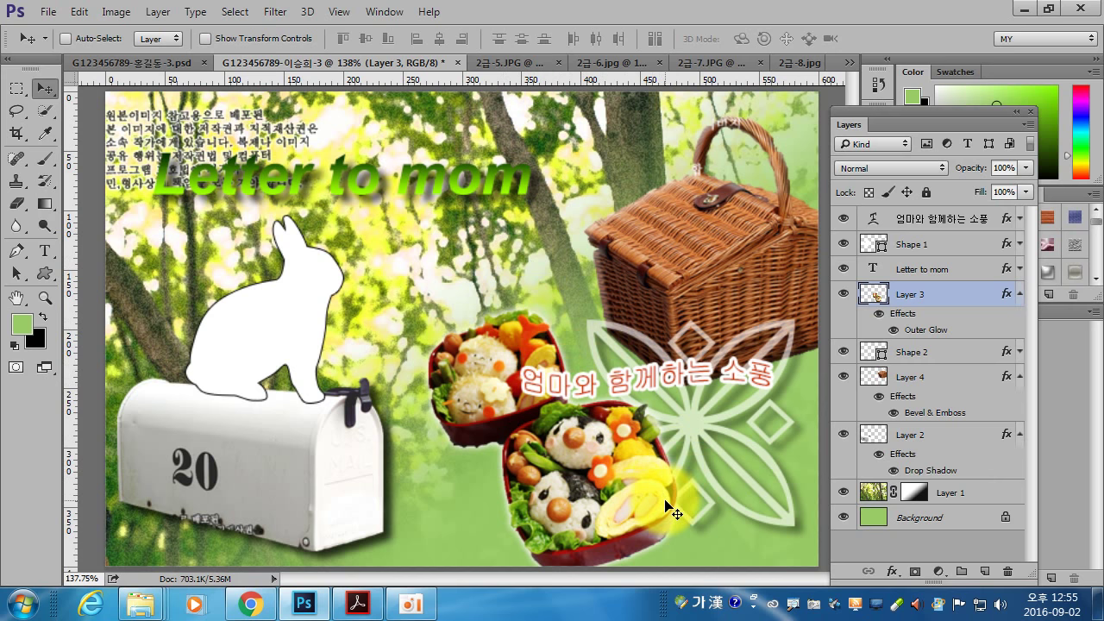